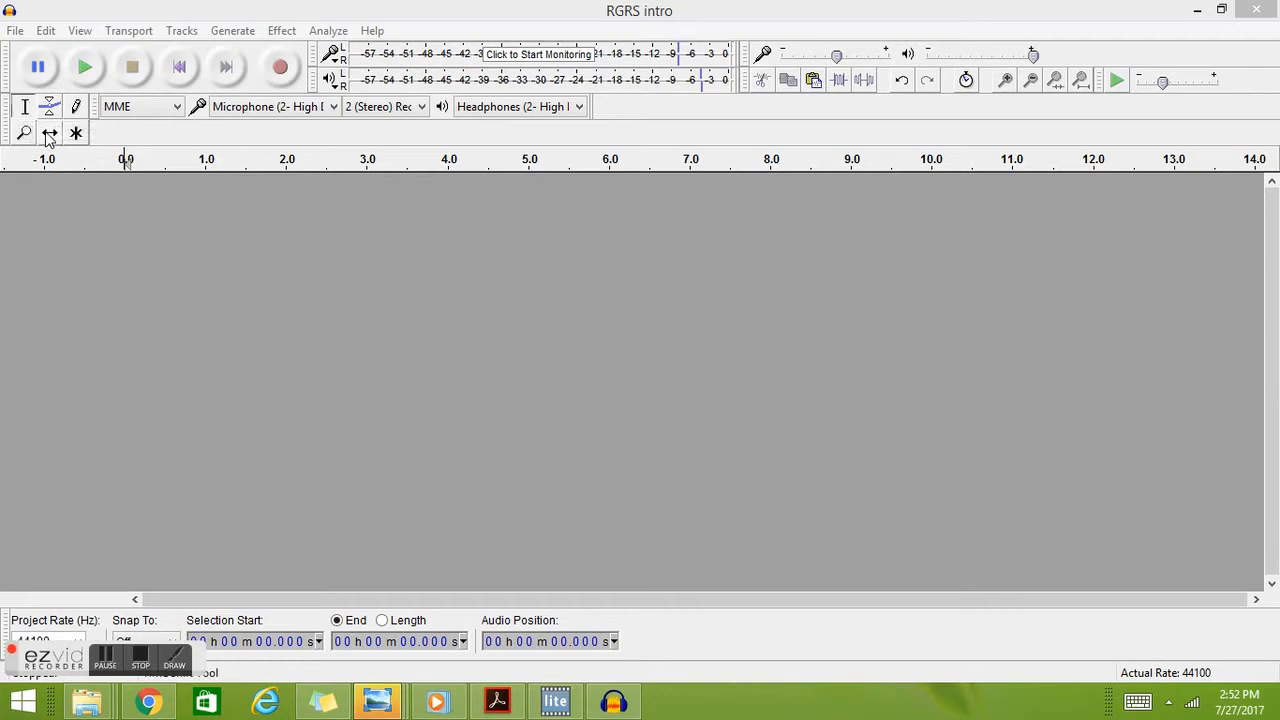
Step: Activate the Selection Tool and record a stereo microphone track about 45 seconds long
{"action": "left_click", "coordinate": [49, 138]}
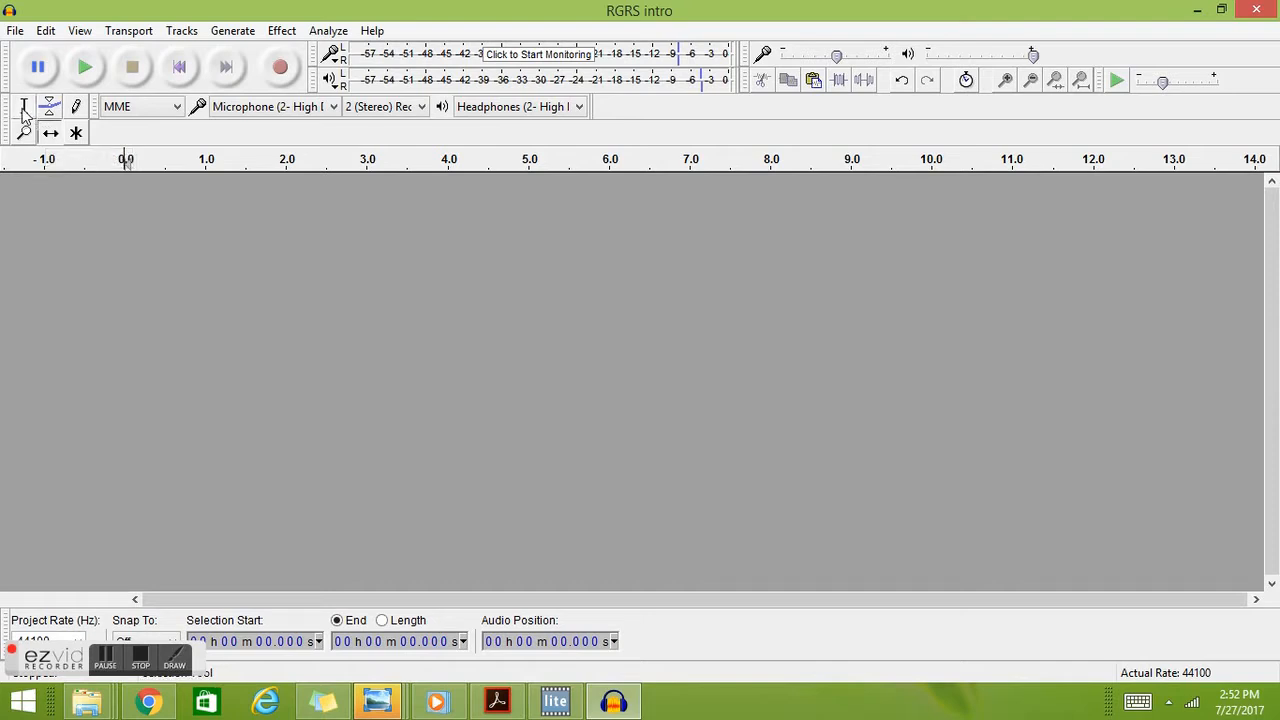
{"action": "left_click", "coordinate": [24, 108]}
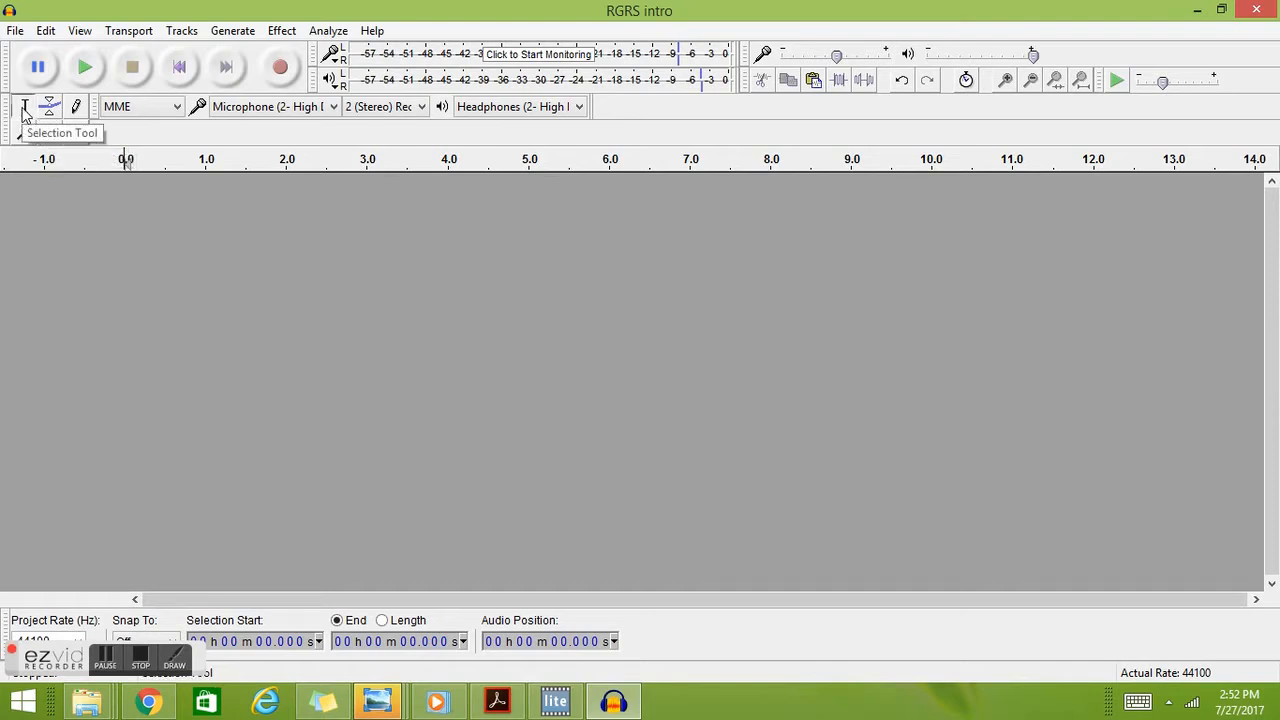
{"action": "left_click", "coordinate": [282, 70]}
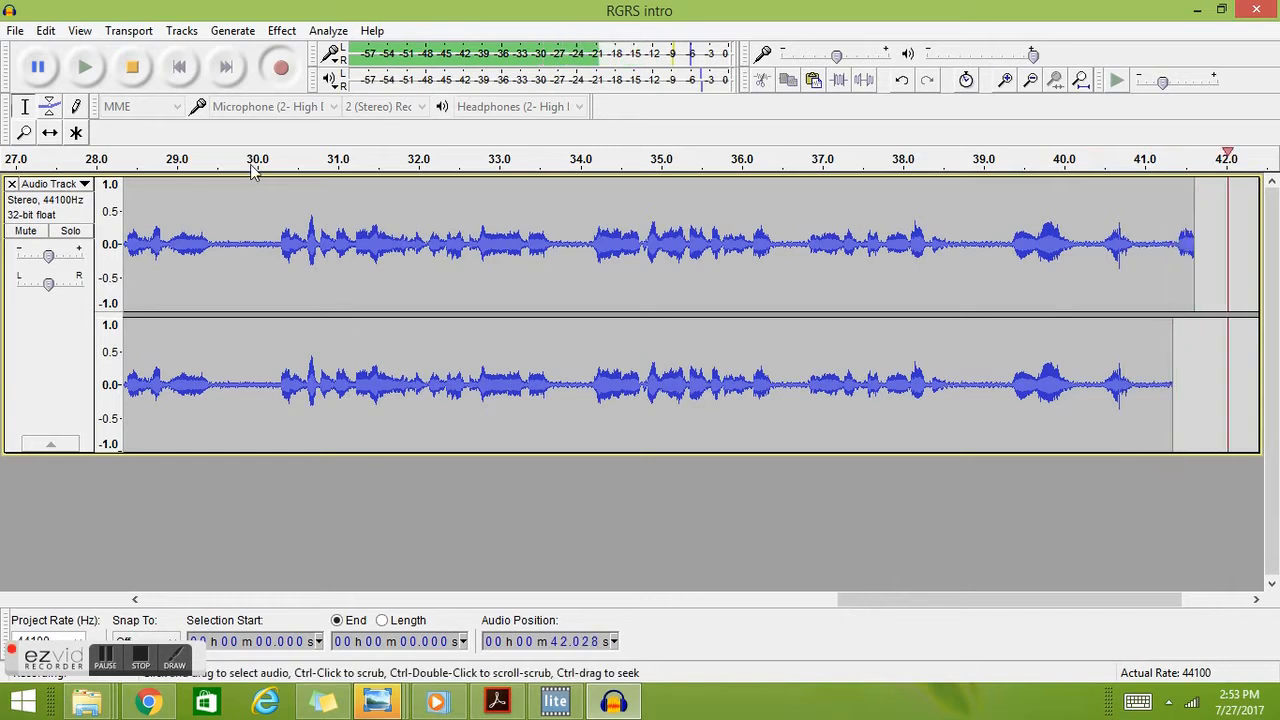
{"action": "left_click", "coordinate": [132, 68]}
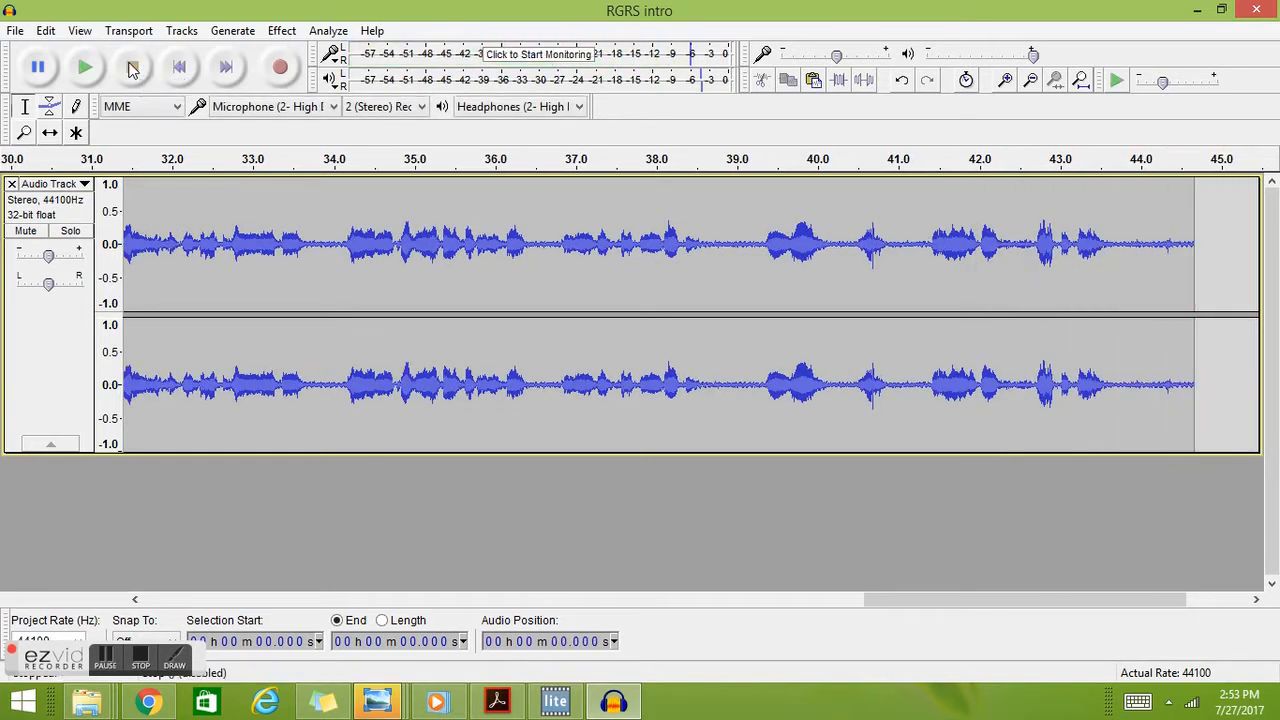
Step: Capture a noise profile from about the first 4.5 seconds of silence in the recording and cut that stretch
{"action": "left_click", "coordinate": [161, 599]}
{"action": "left_click", "coordinate": [161, 599]}
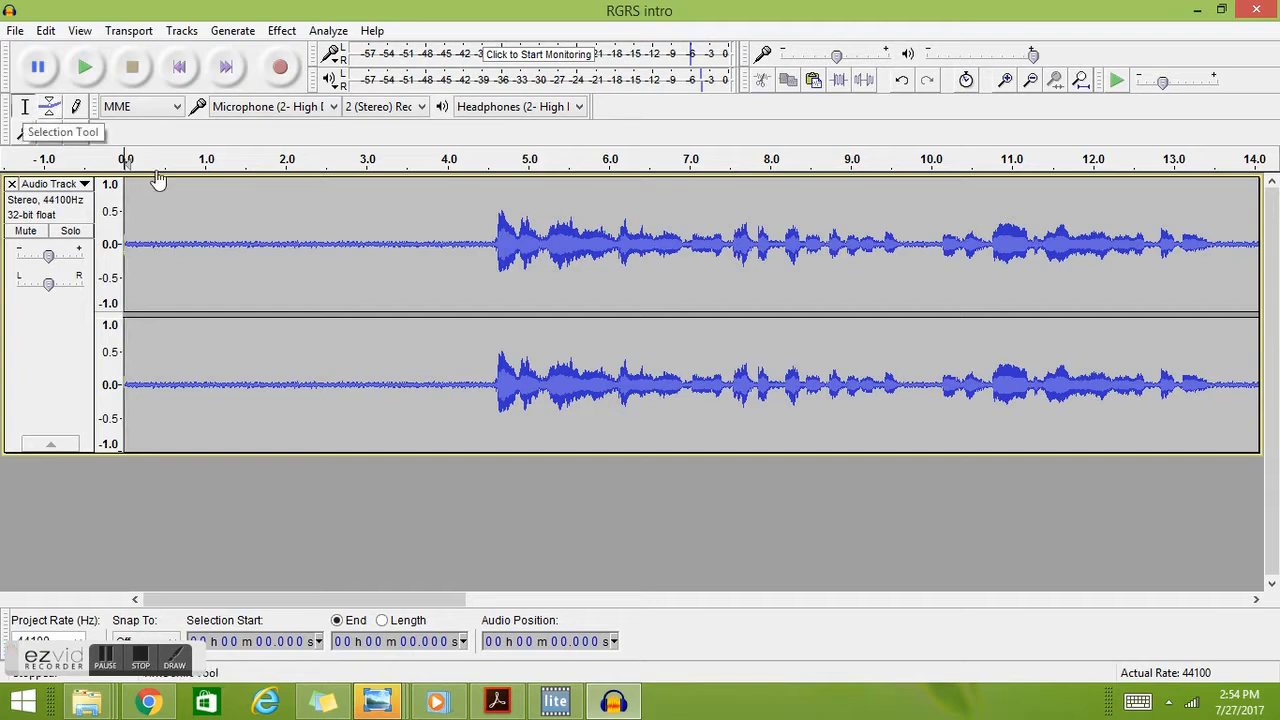
{"action": "left_click_drag", "start_coordinate": [484, 382], "coordinate": [117, 356]}
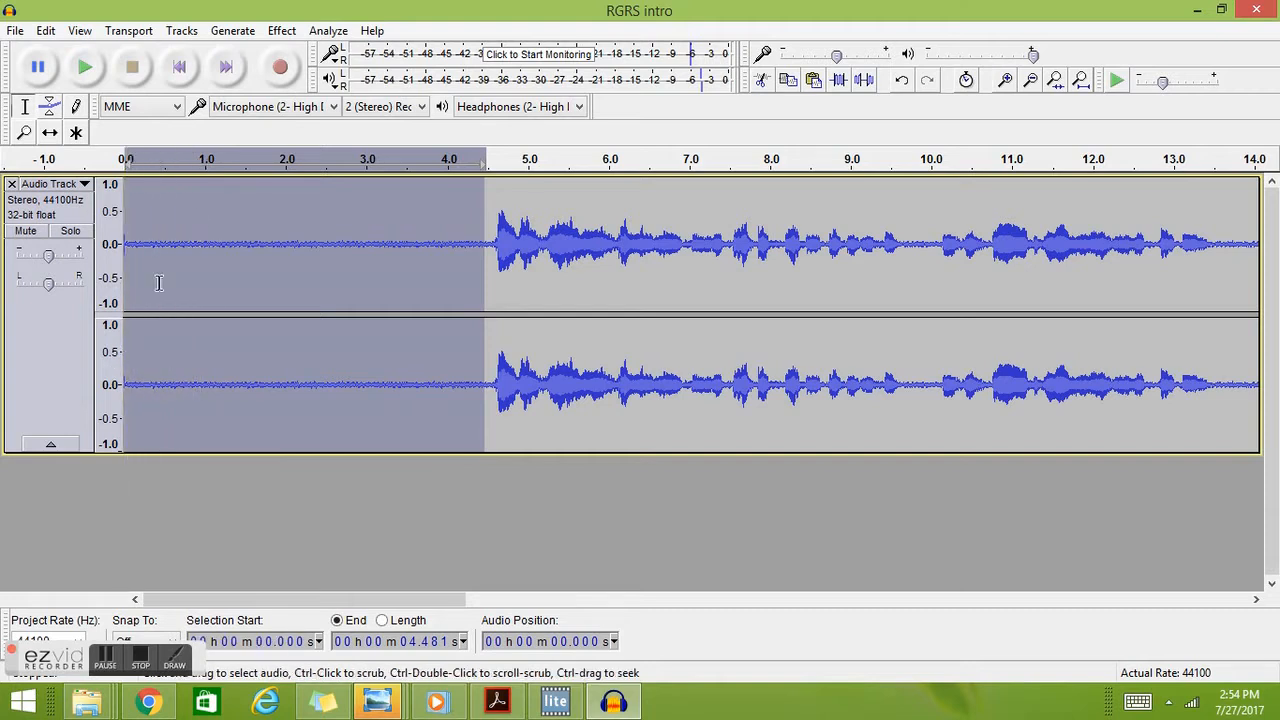
{"action": "left_click", "coordinate": [283, 31]}
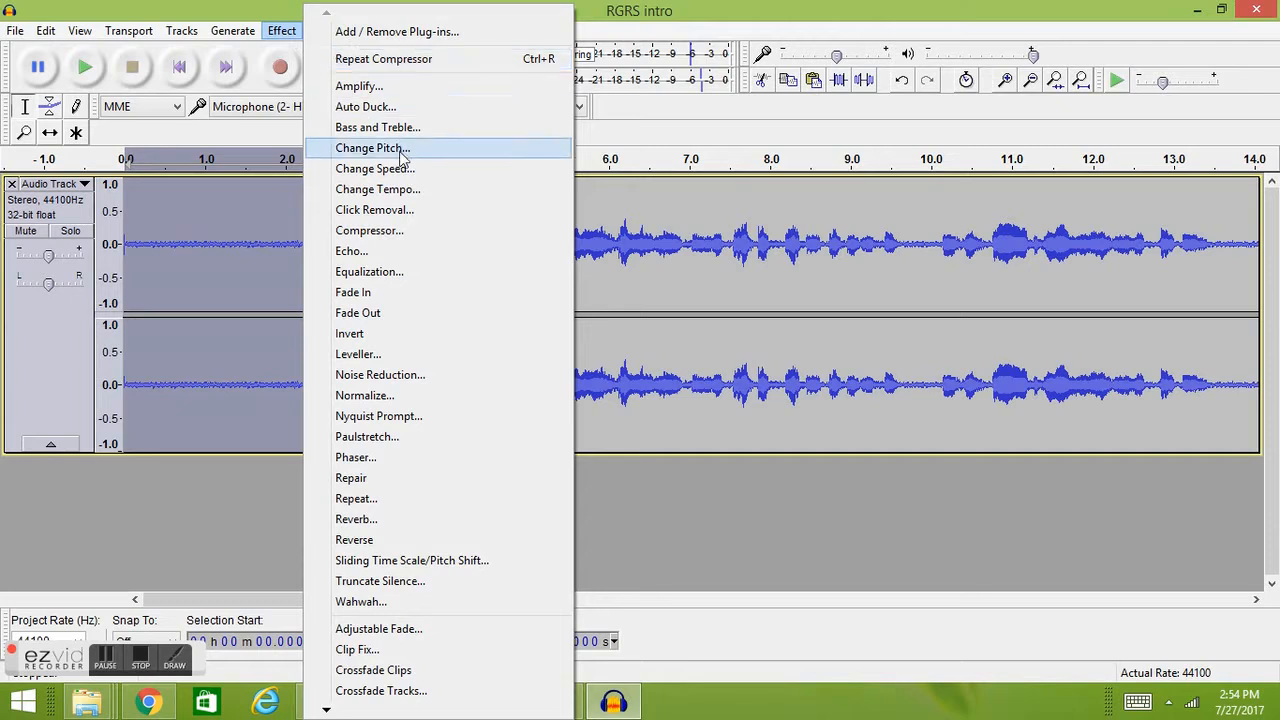
{"action": "left_click", "coordinate": [418, 384]}
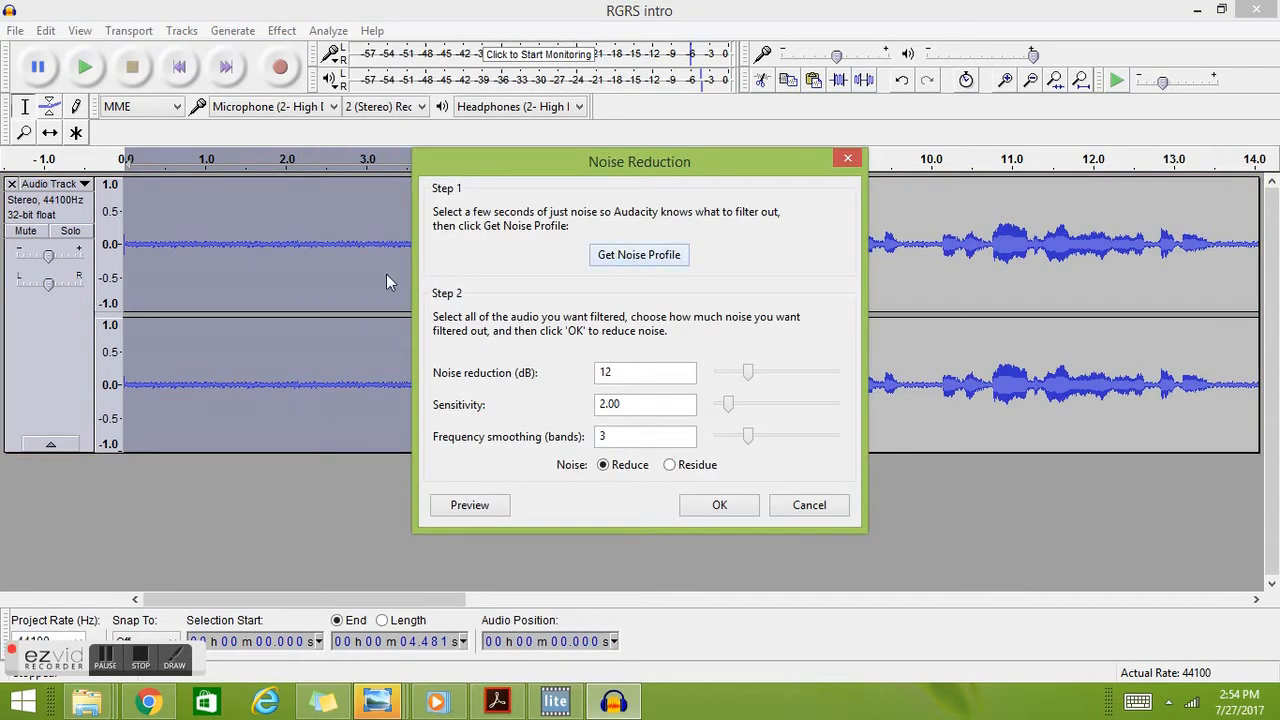
{"action": "left_click", "coordinate": [630, 258]}
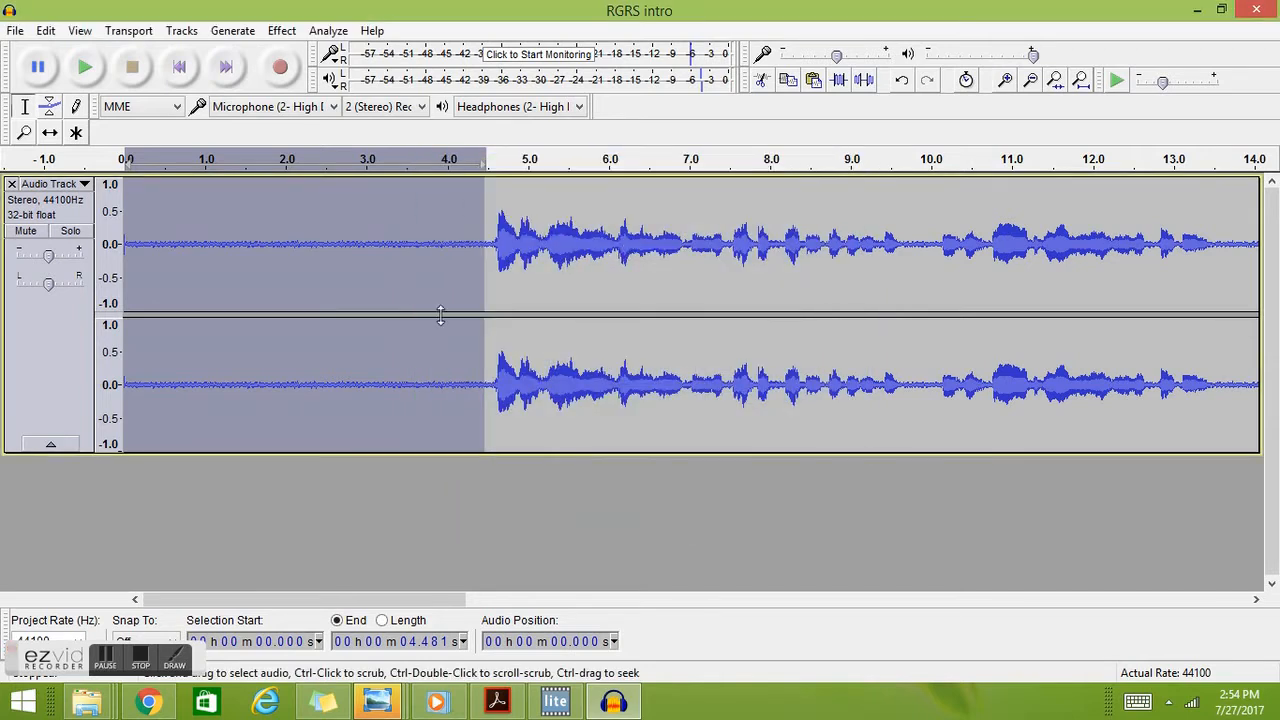
{"action": "left_click", "coordinate": [46, 31]}
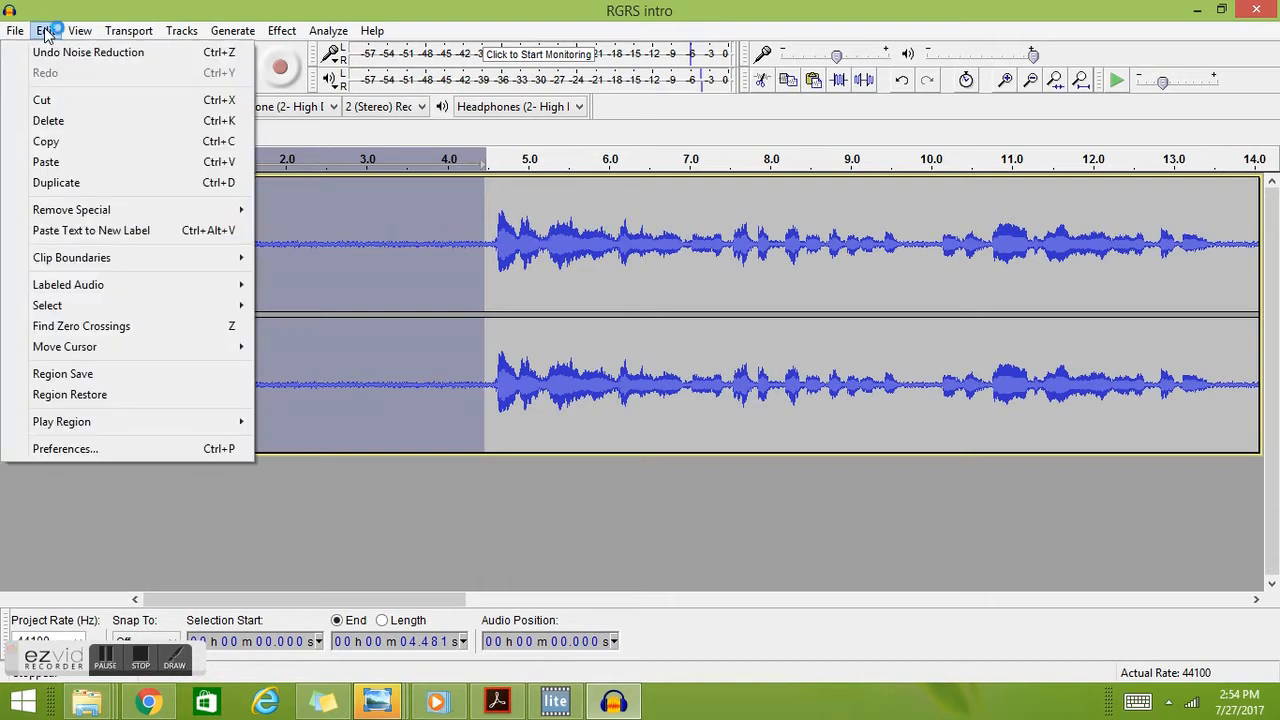
{"action": "left_click", "coordinate": [70, 106]}
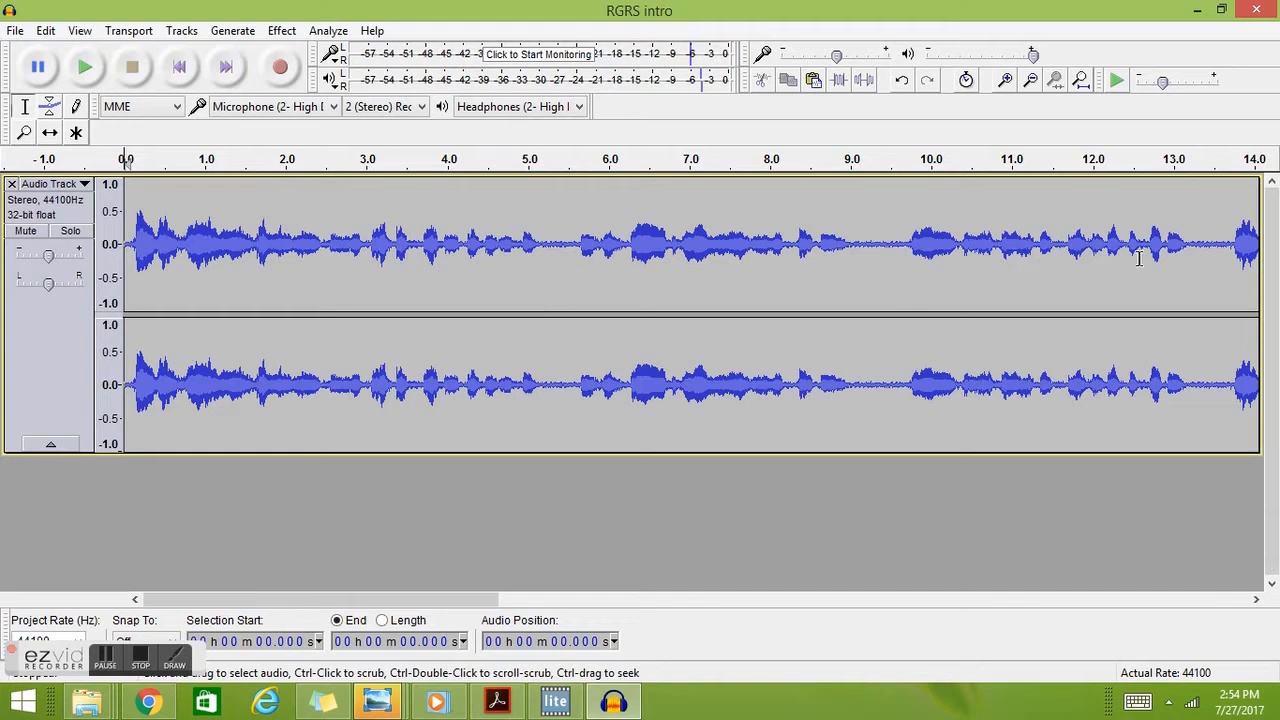
Step: Apply Noise Reduction to the whole voice track with 12 dB reduction, sensitivity 2.00 and frequency smoothing of 3 bands
{"action": "left_click", "coordinate": [55, 352]}
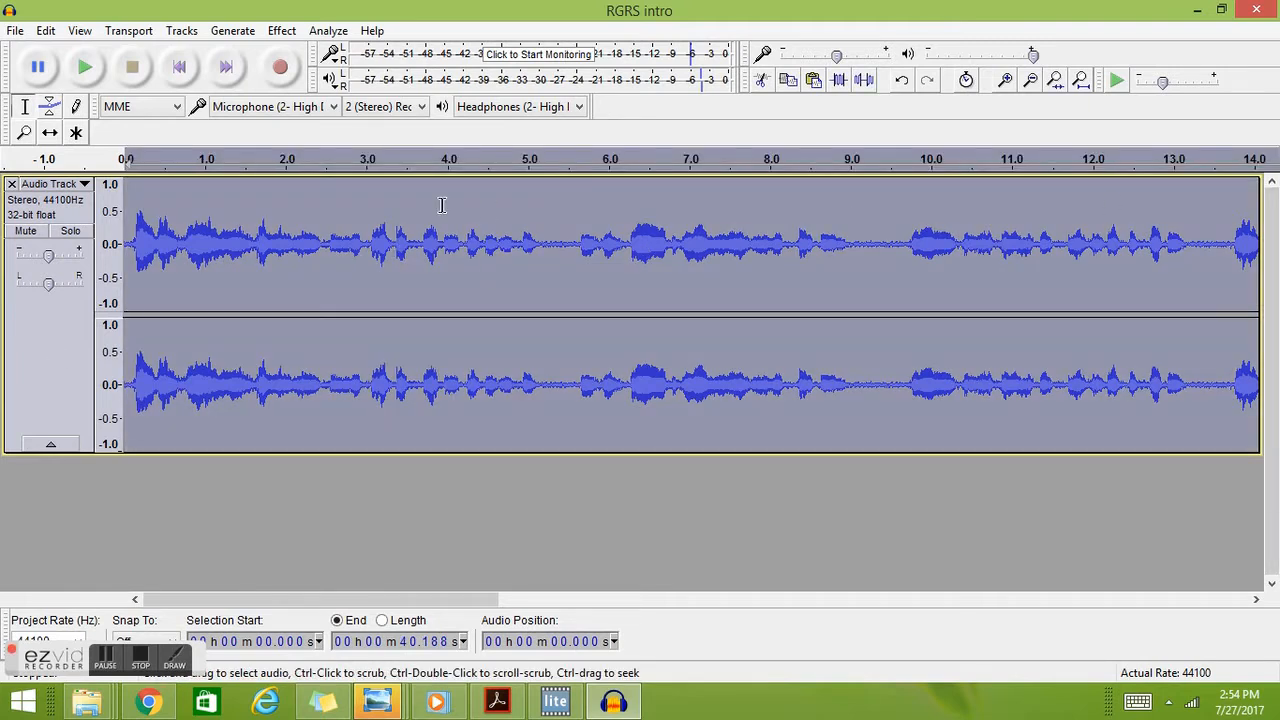
{"action": "left_click", "coordinate": [283, 32]}
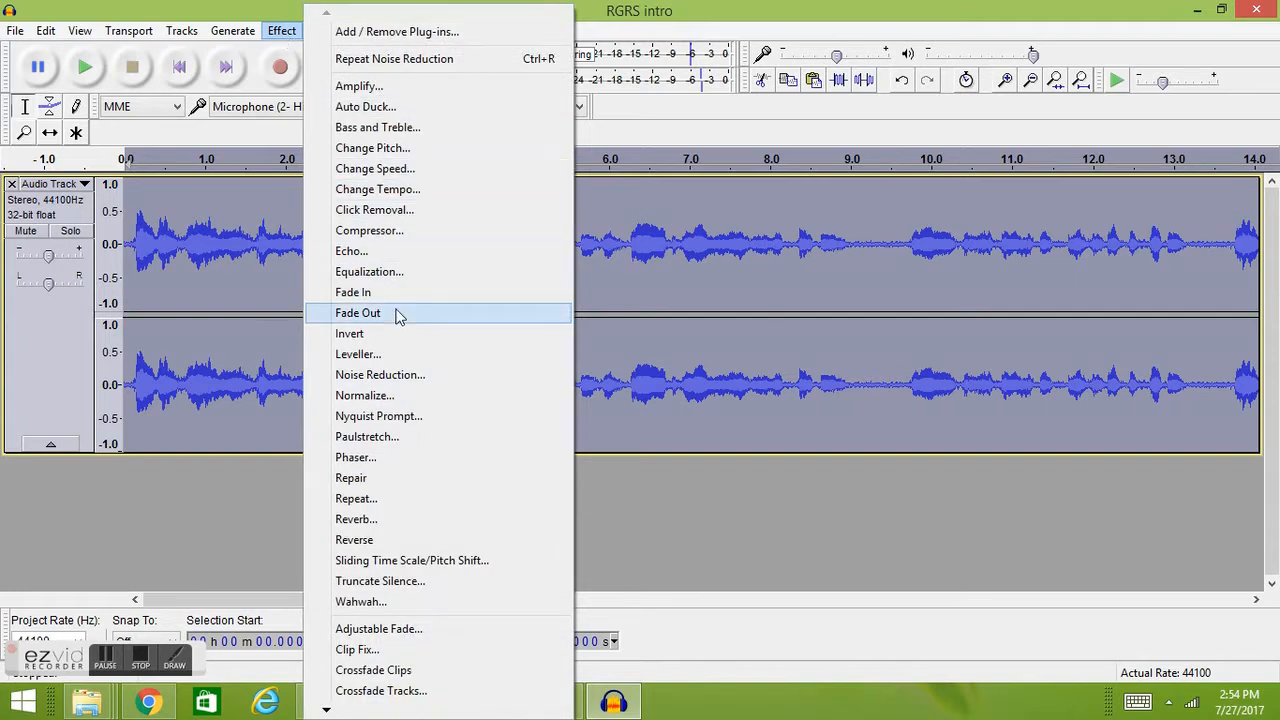
{"action": "left_click", "coordinate": [395, 376]}
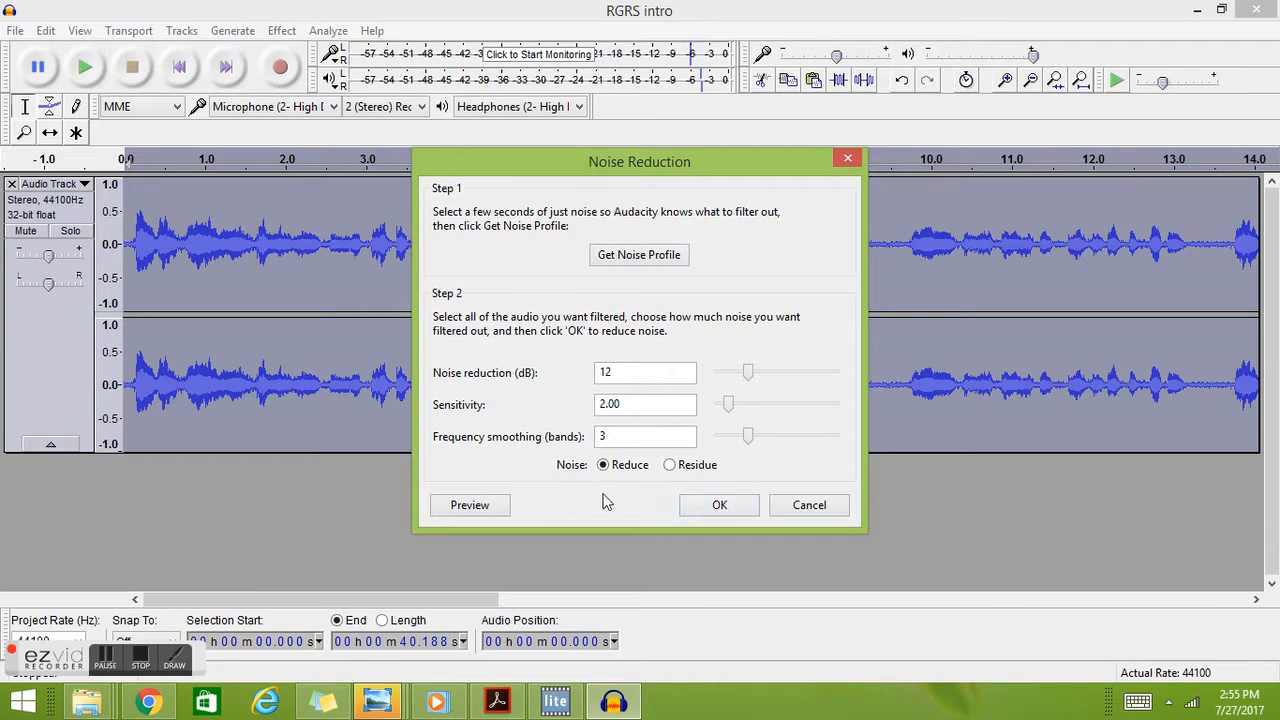
{"action": "left_click", "coordinate": [718, 505]}
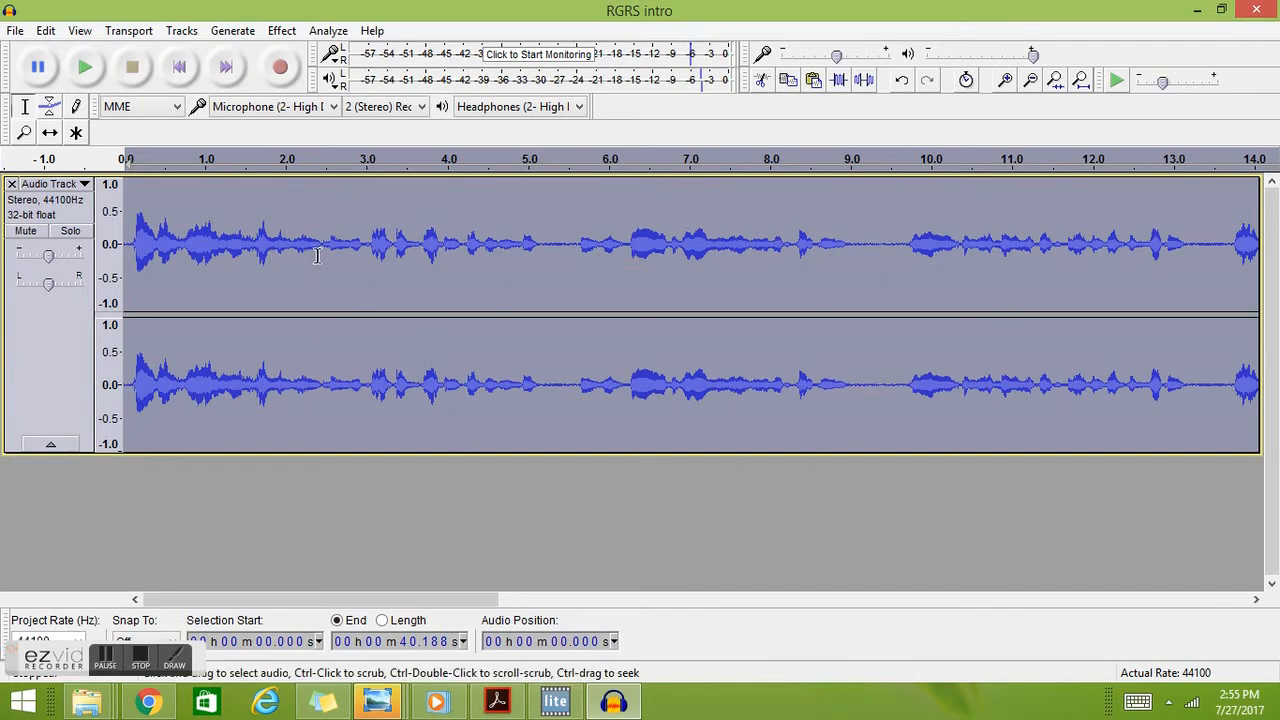
Step: Apply the Compressor effect to the whole voice track with the preset settings
{"action": "left_click", "coordinate": [283, 32]}
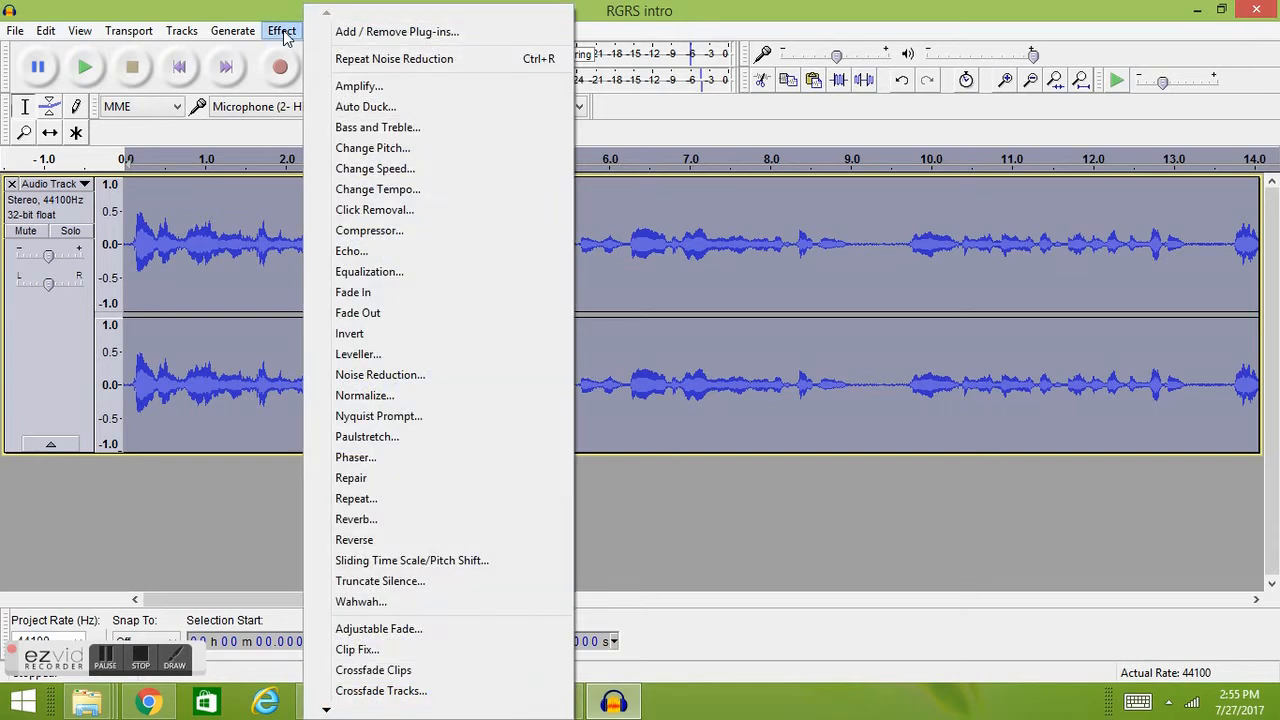
{"action": "left_click", "coordinate": [416, 229]}
{"action": "left_click", "coordinate": [690, 556]}
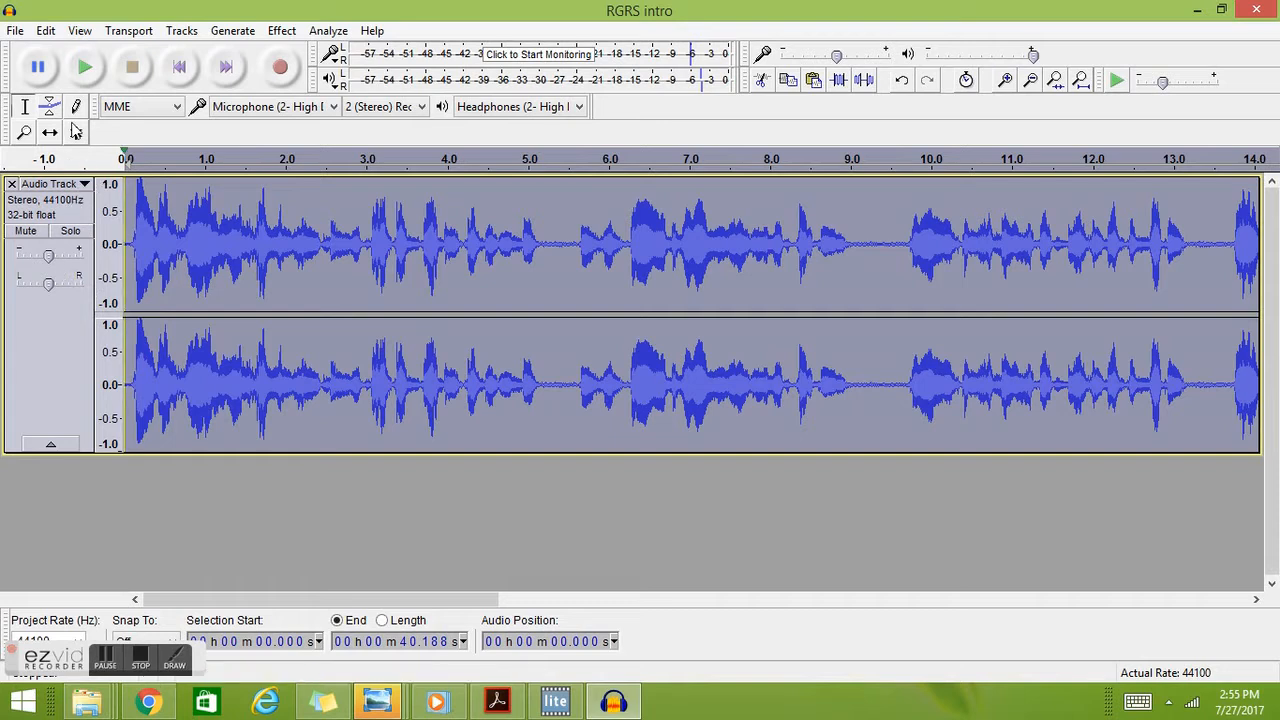
Step: Play back the start of the processed voice track and raise the track's gain slightly
{"action": "left_click", "coordinate": [85, 72]}
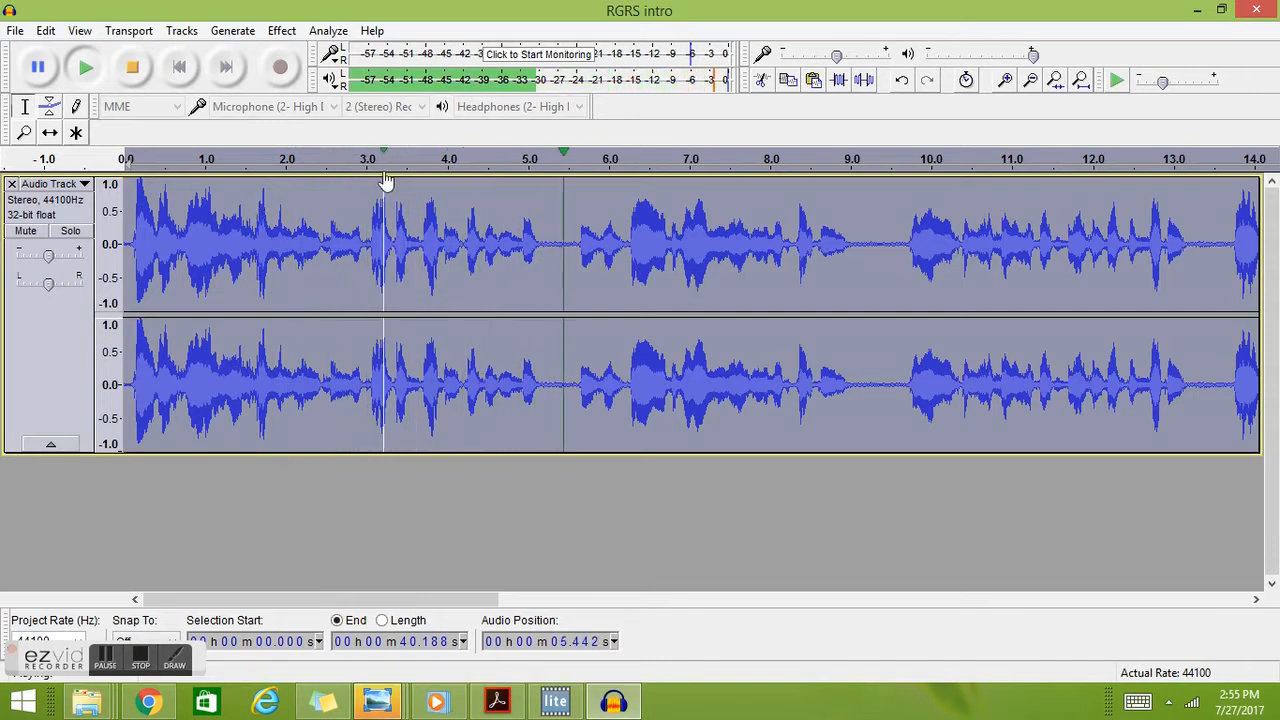
{"action": "left_click", "coordinate": [132, 67]}
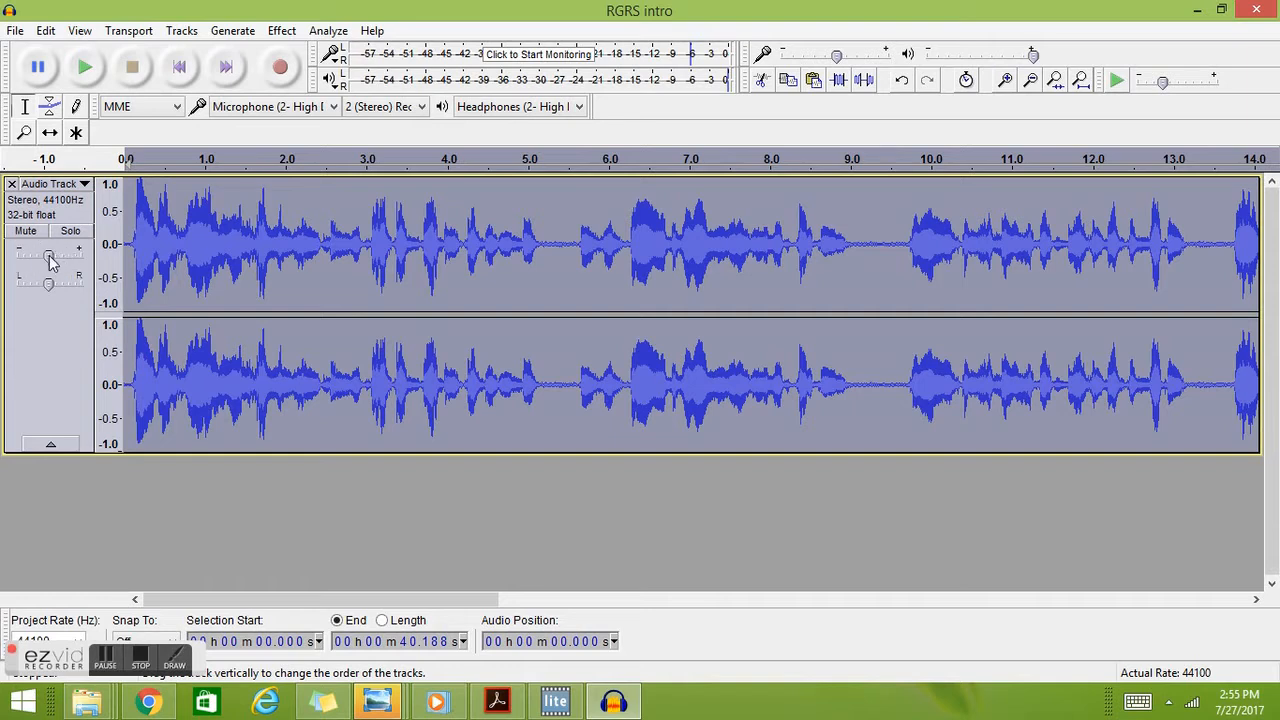
{"action": "left_click_drag", "start_coordinate": [49, 253], "coordinate": [56, 260]}
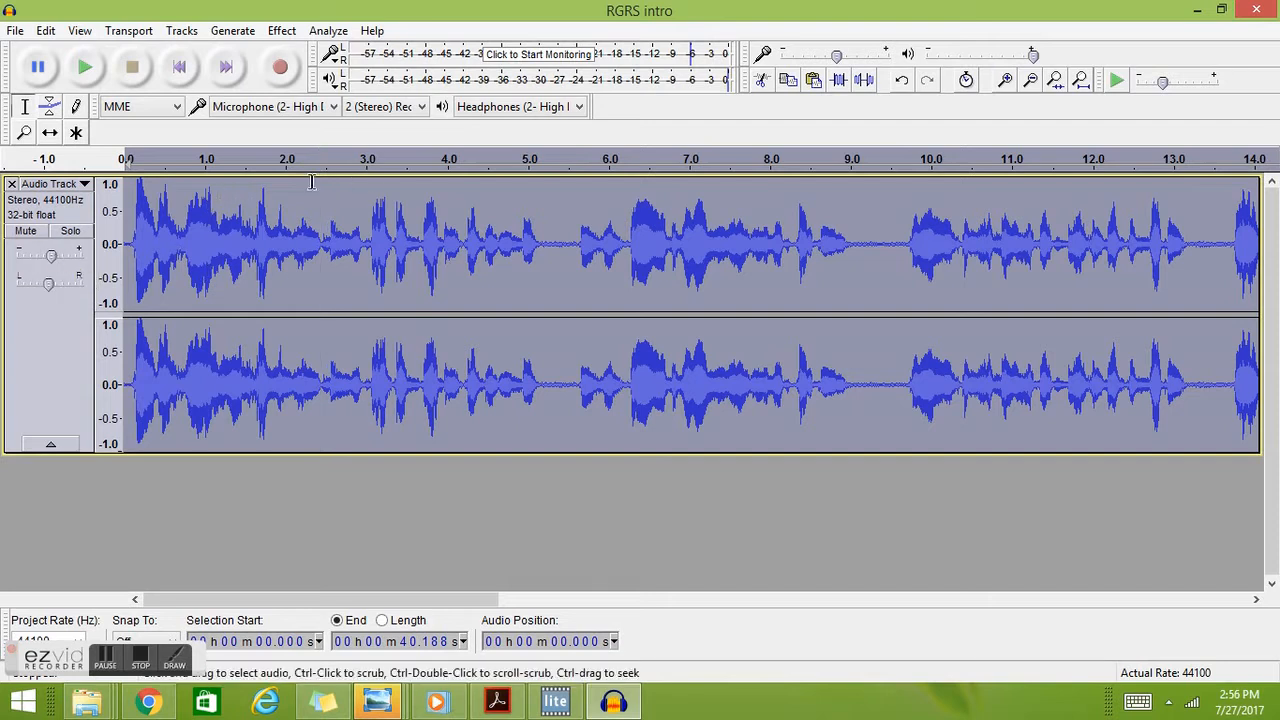
Step: Import the MP3 file "Exodus - Low Rider" from Downloads as a second audio track
{"action": "left_click", "coordinate": [15, 31]}
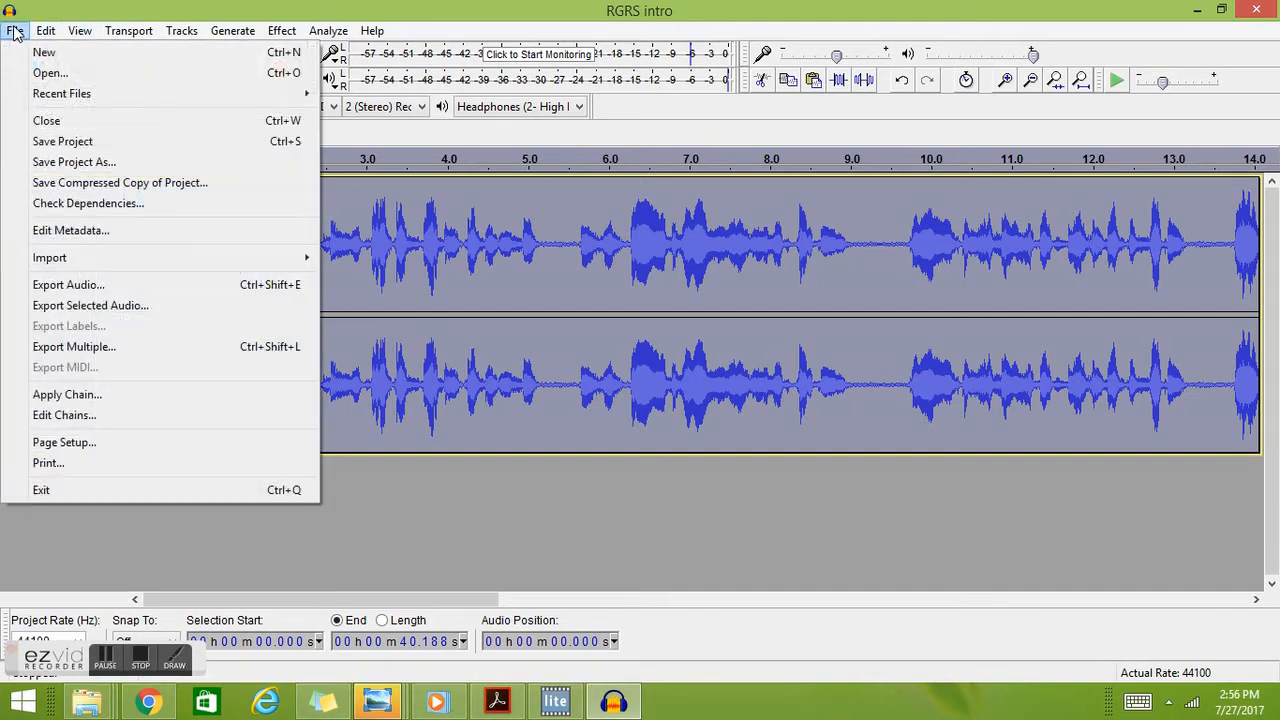
{"action": "mouse_move", "coordinate": [96, 262]}
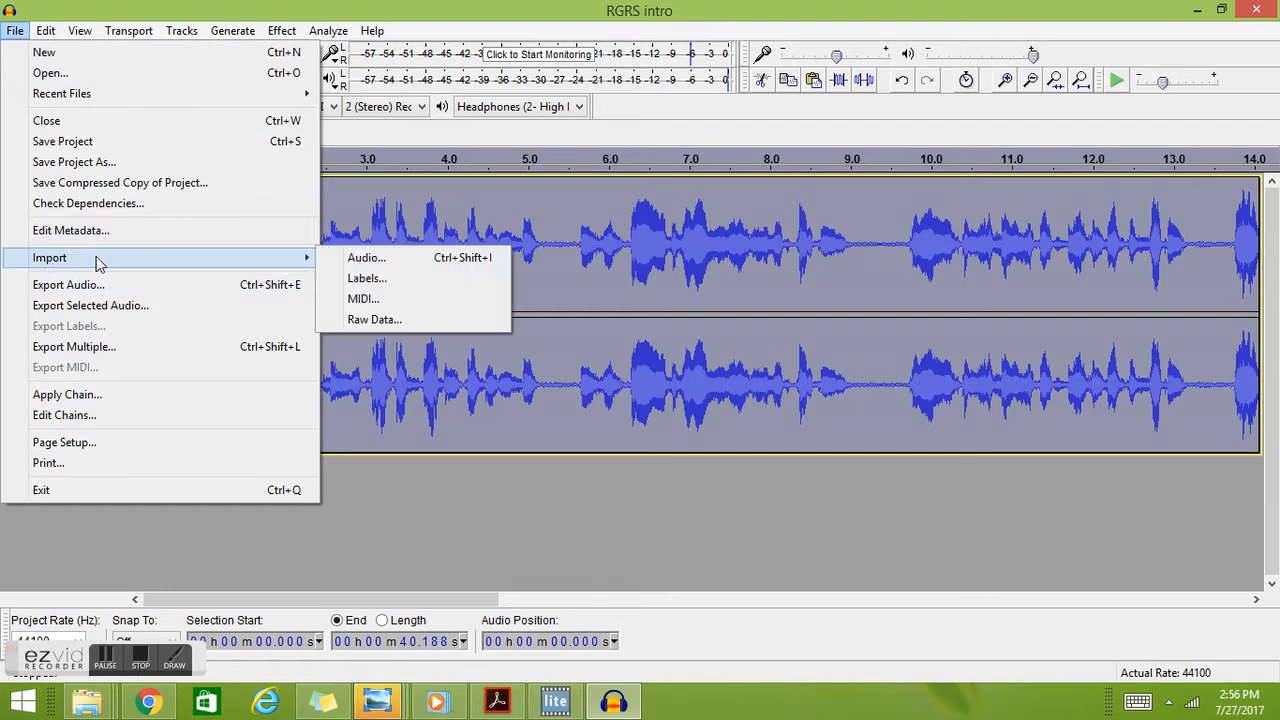
{"action": "left_click", "coordinate": [404, 260]}
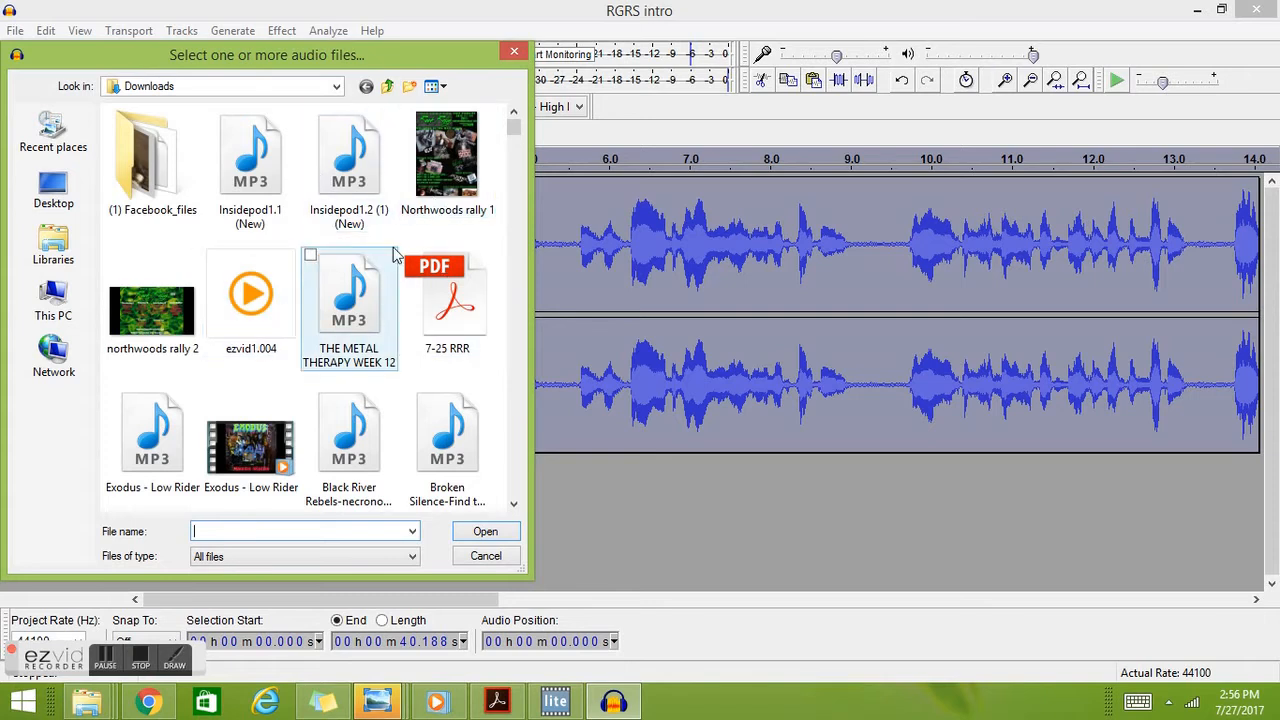
{"action": "left_click", "coordinate": [174, 458]}
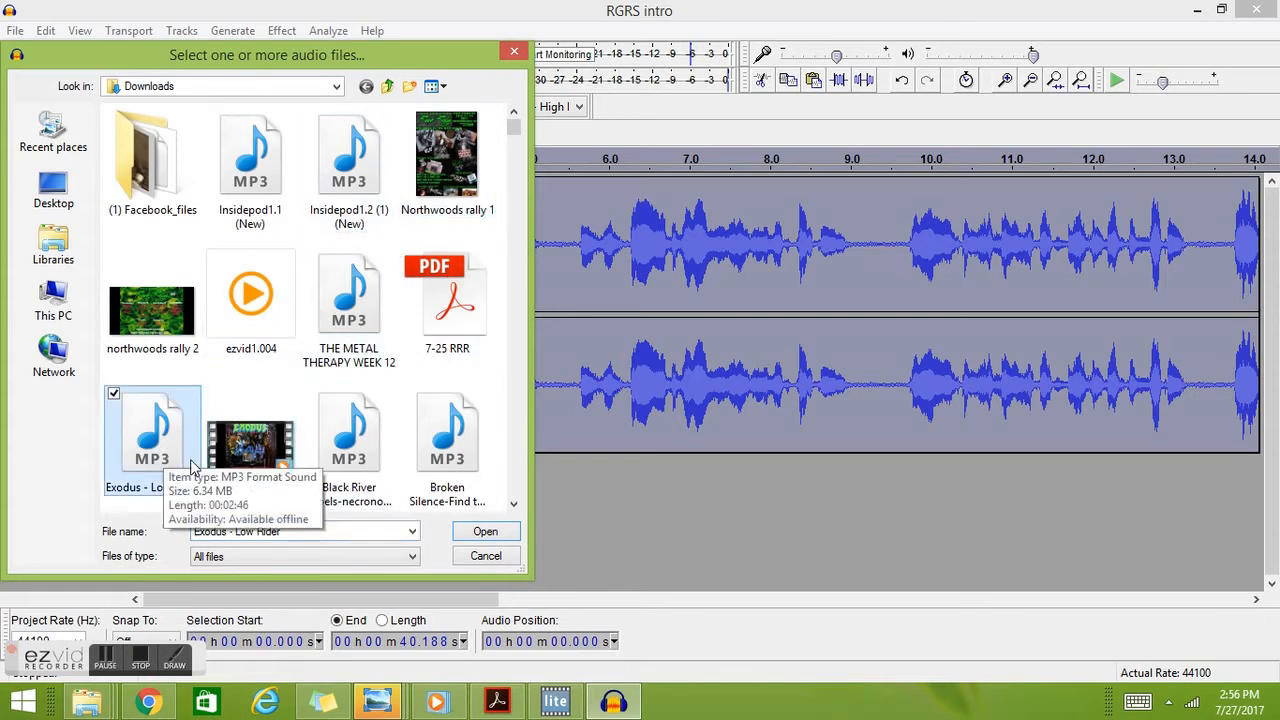
{"action": "left_click", "coordinate": [484, 533]}
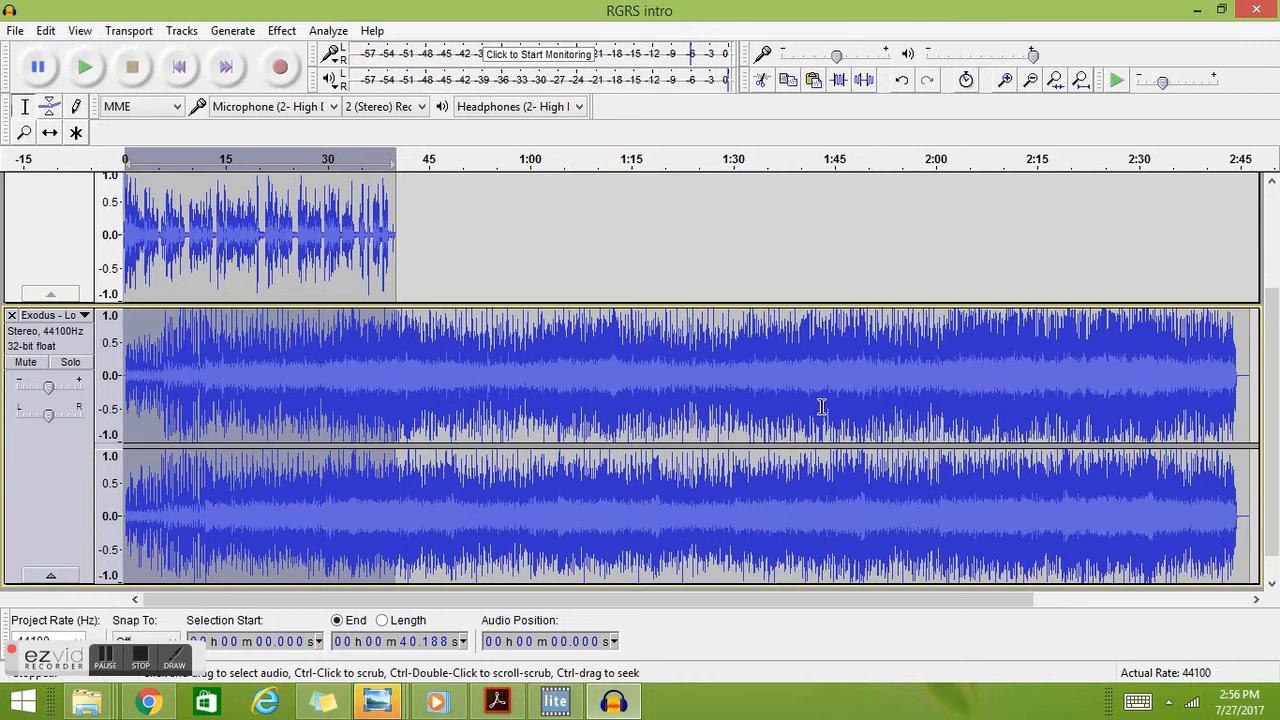
Step: Cut the part of the Exodus music track that extends beyond the end of the voice track at about 40 seconds
{"action": "left_click_drag", "start_coordinate": [1252, 542], "coordinate": [392, 524]}
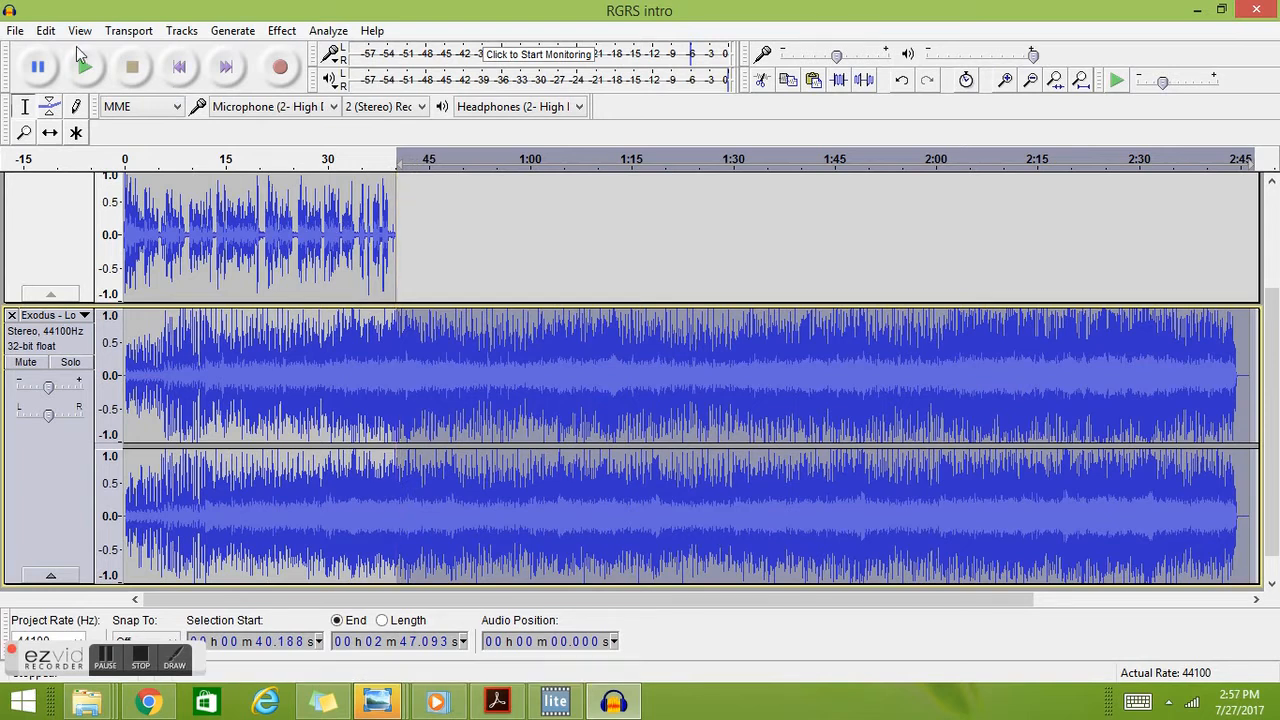
{"action": "left_click", "coordinate": [45, 31]}
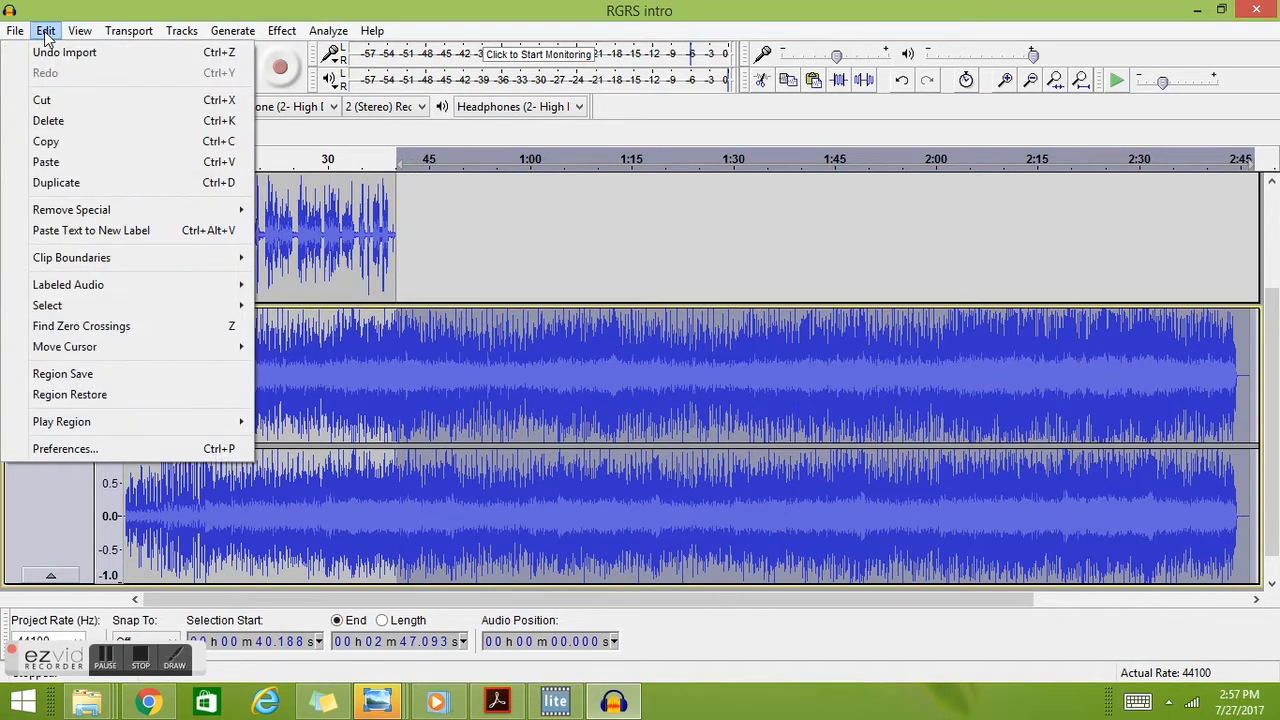
{"action": "left_click", "coordinate": [30, 100]}
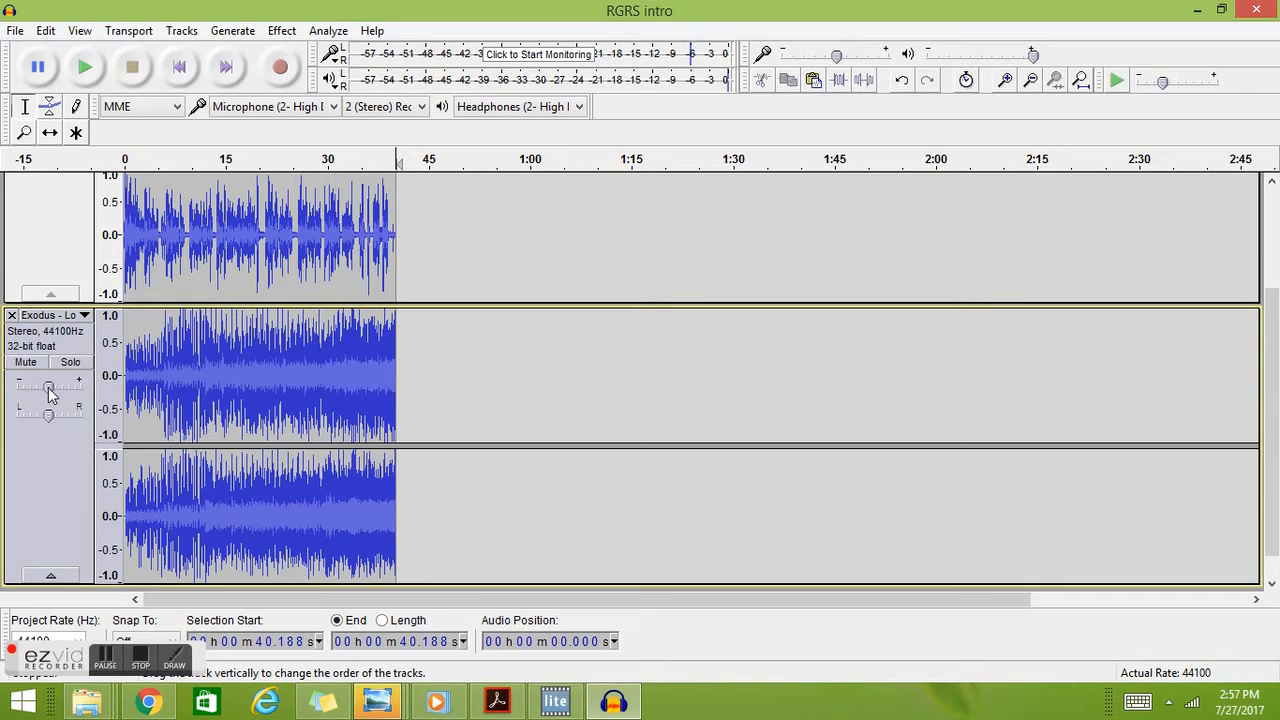
Step: Lower the gain of the Exodus music track well below the voice and preview the mix from about 18 seconds
{"action": "left_click_drag", "start_coordinate": [54, 392], "coordinate": [3, 396]}
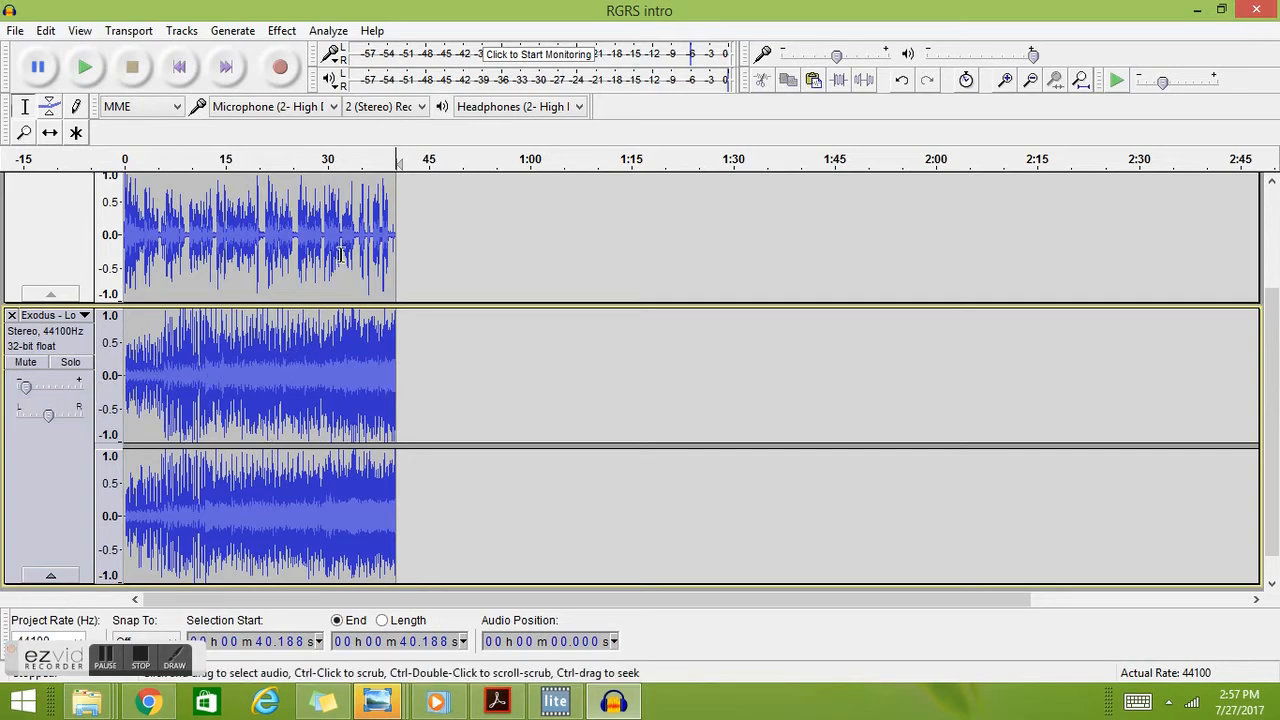
{"action": "left_click", "coordinate": [250, 160]}
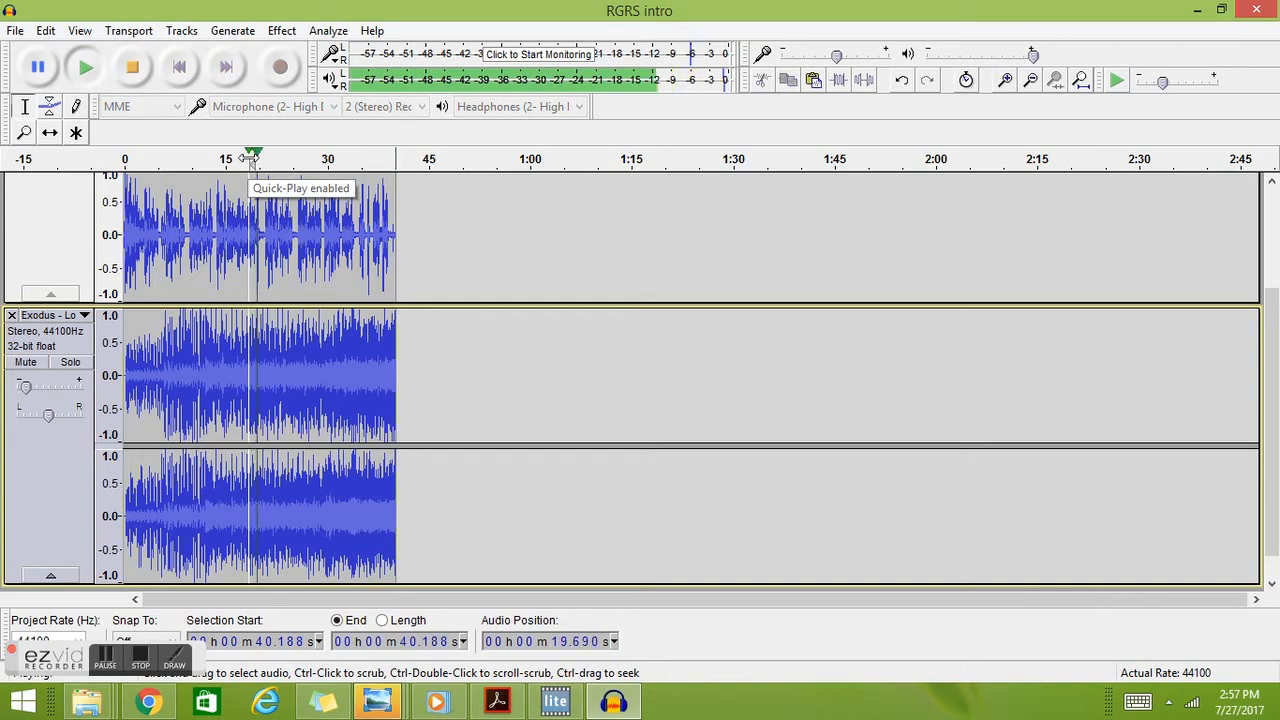
{"action": "left_click", "coordinate": [134, 70]}
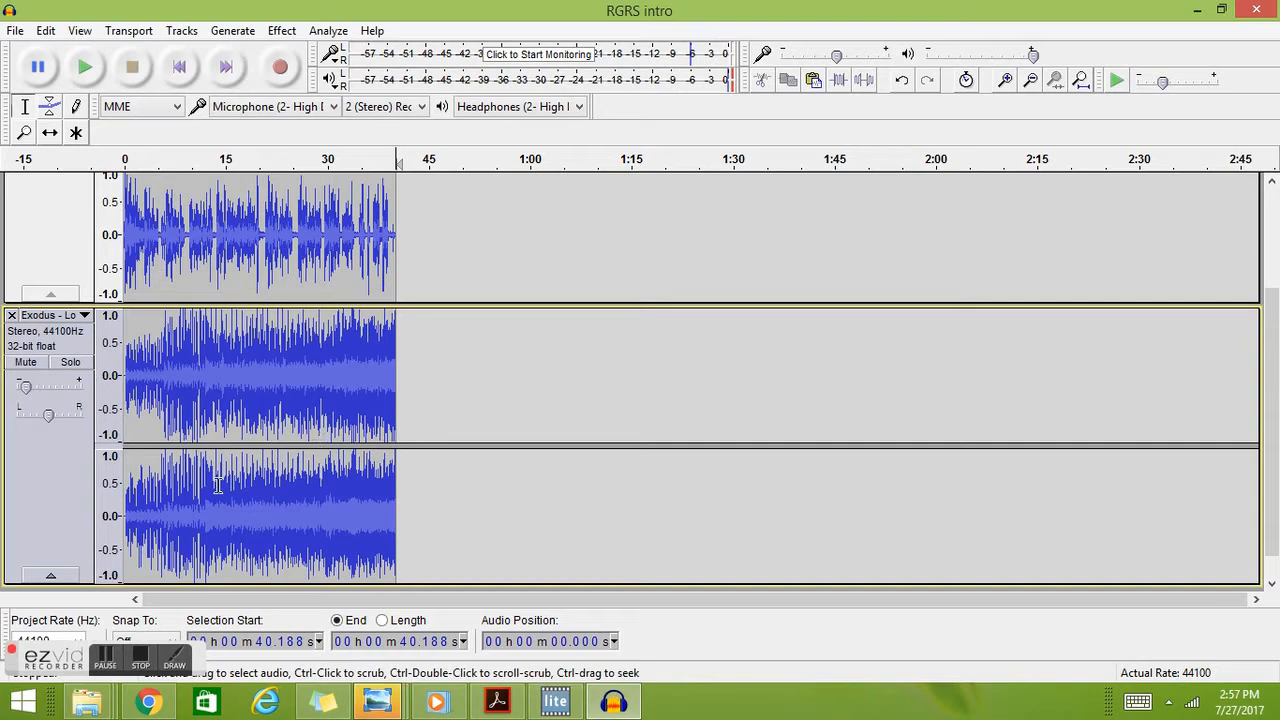
Step: Import the MP3 file "Caliber Theory-No Heroes" from Downloads as a third audio track
{"action": "left_click", "coordinate": [15, 30]}
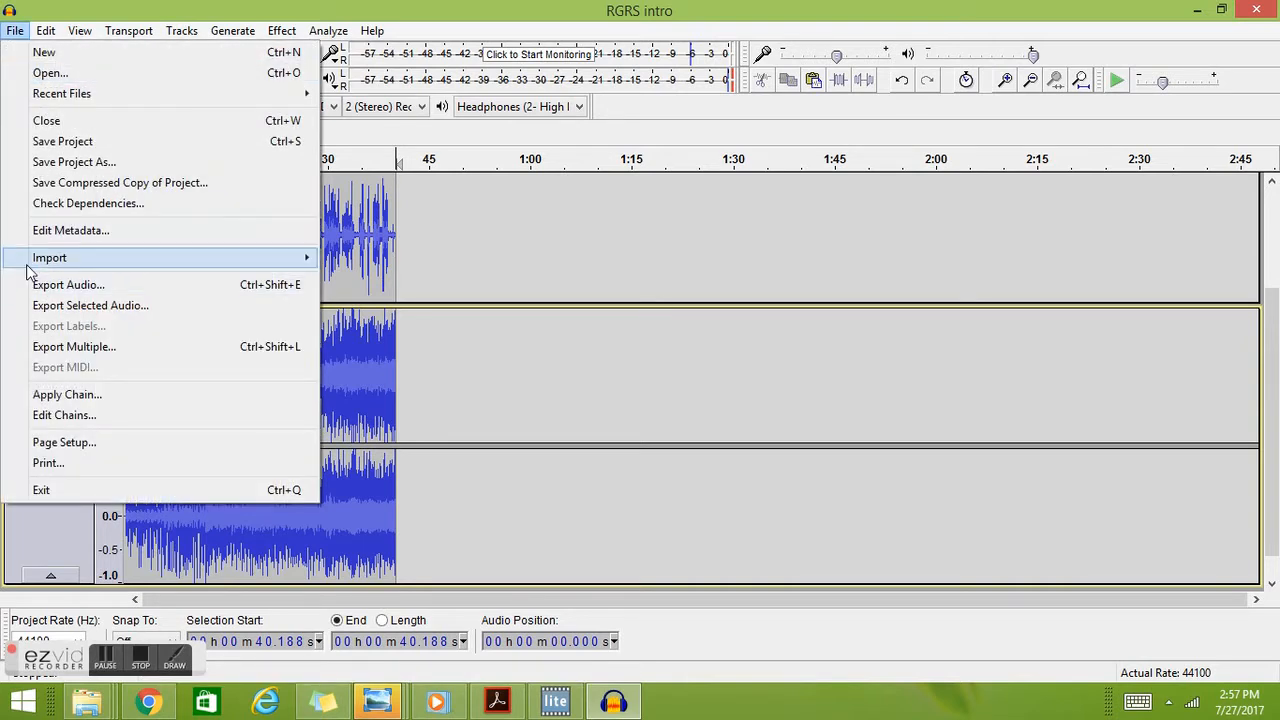
{"action": "mouse_move", "coordinate": [105, 262]}
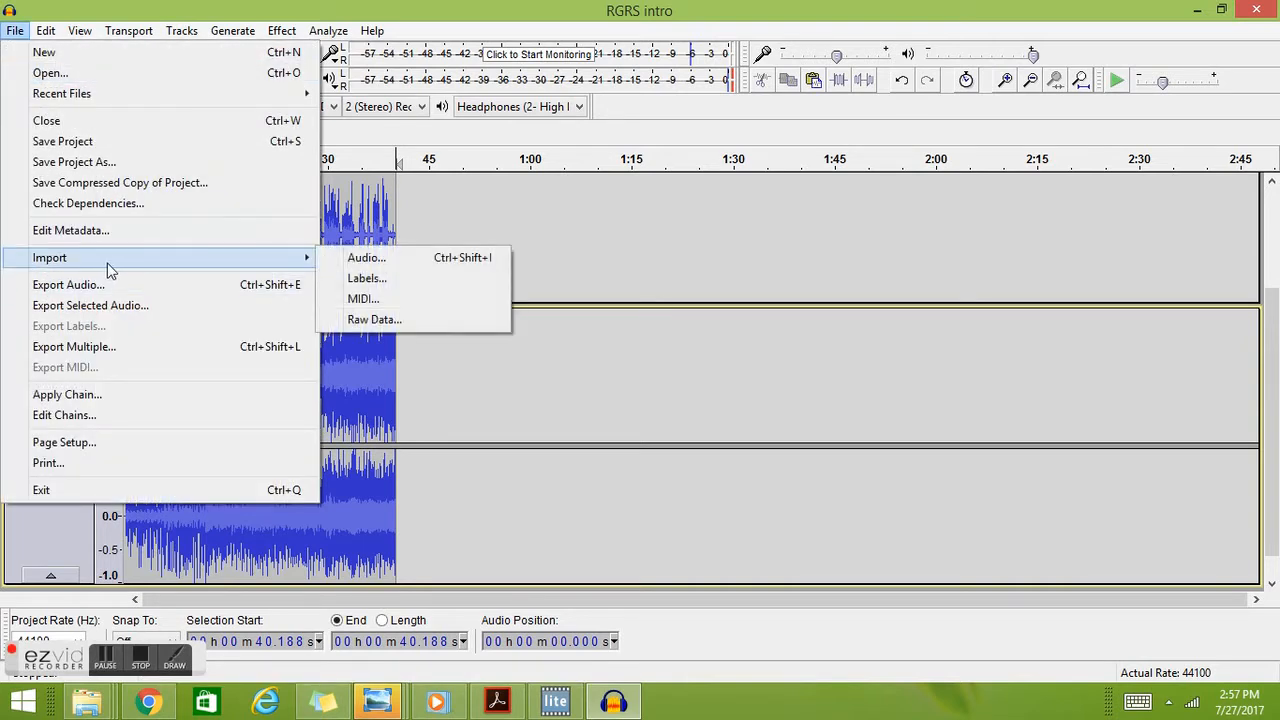
{"action": "left_click", "coordinate": [366, 260]}
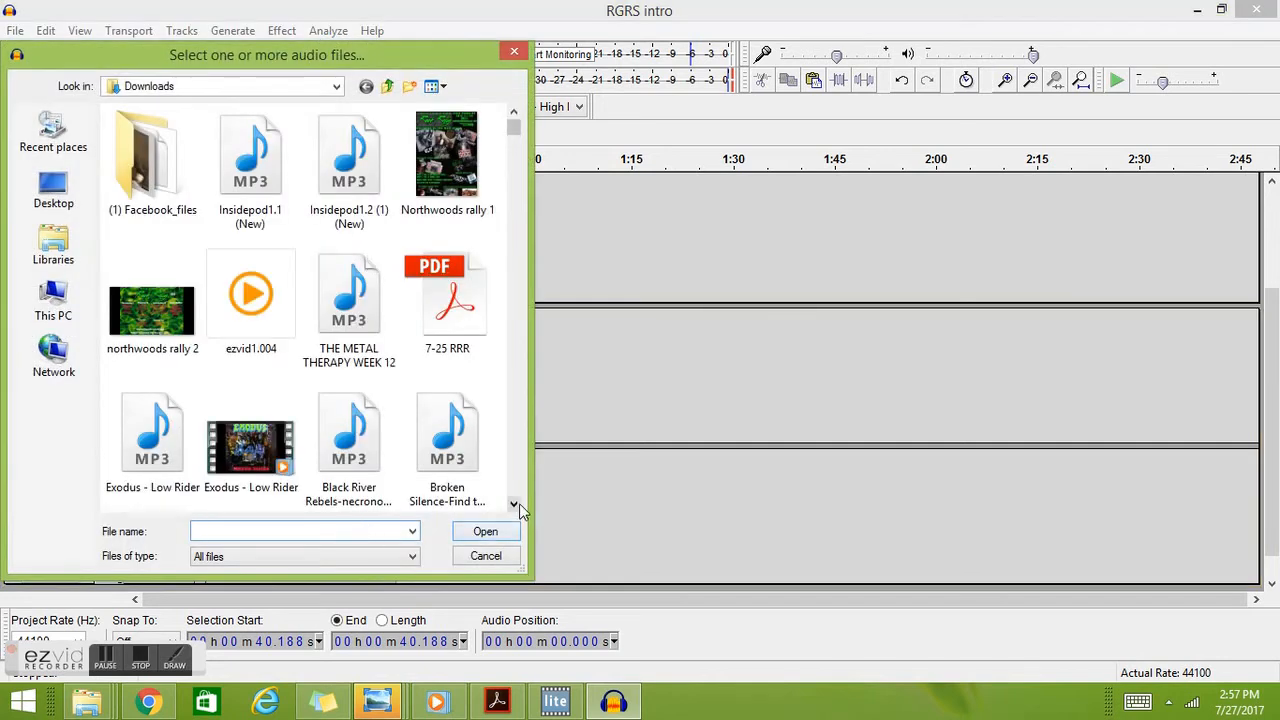
{"action": "scroll", "coordinate": [519, 503], "scroll_direction": "down", "scroll_amount": 5}
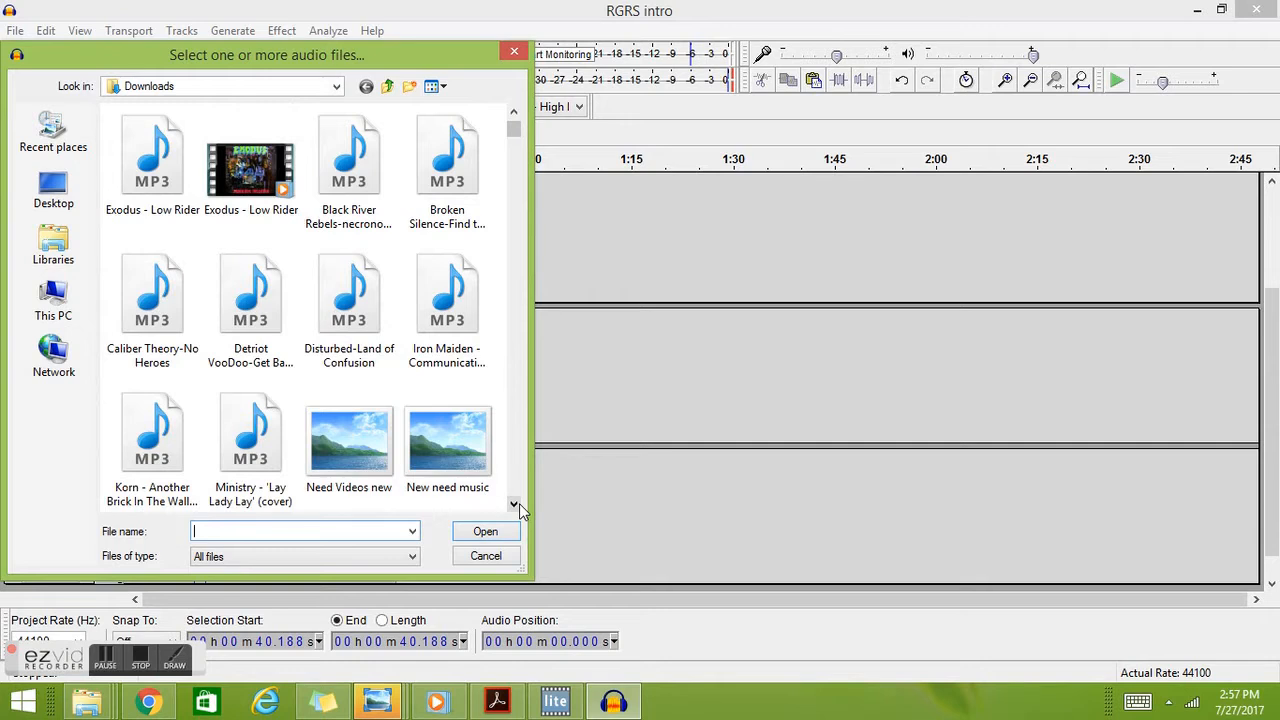
{"action": "double_click", "coordinate": [147, 371]}
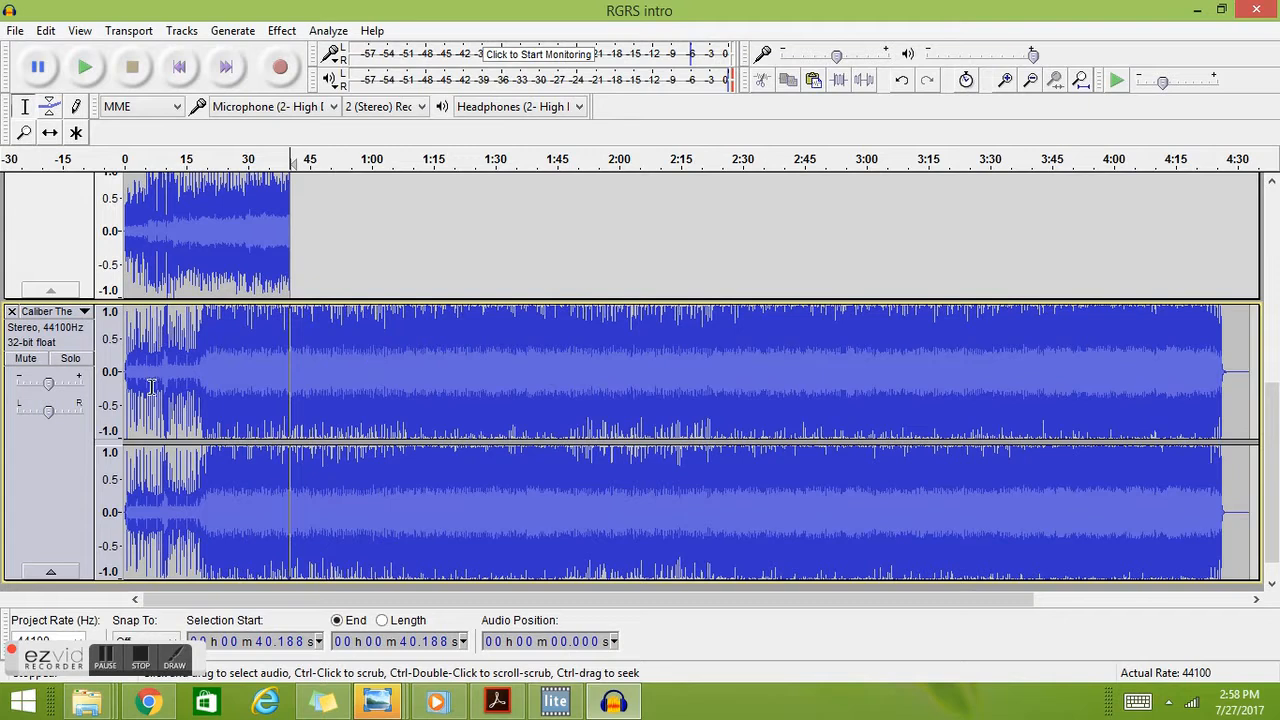
Step: Shift the Caliber Theory track in time to start just before the Exodus track ends, at about 39 seconds
{"action": "left_click", "coordinate": [52, 137]}
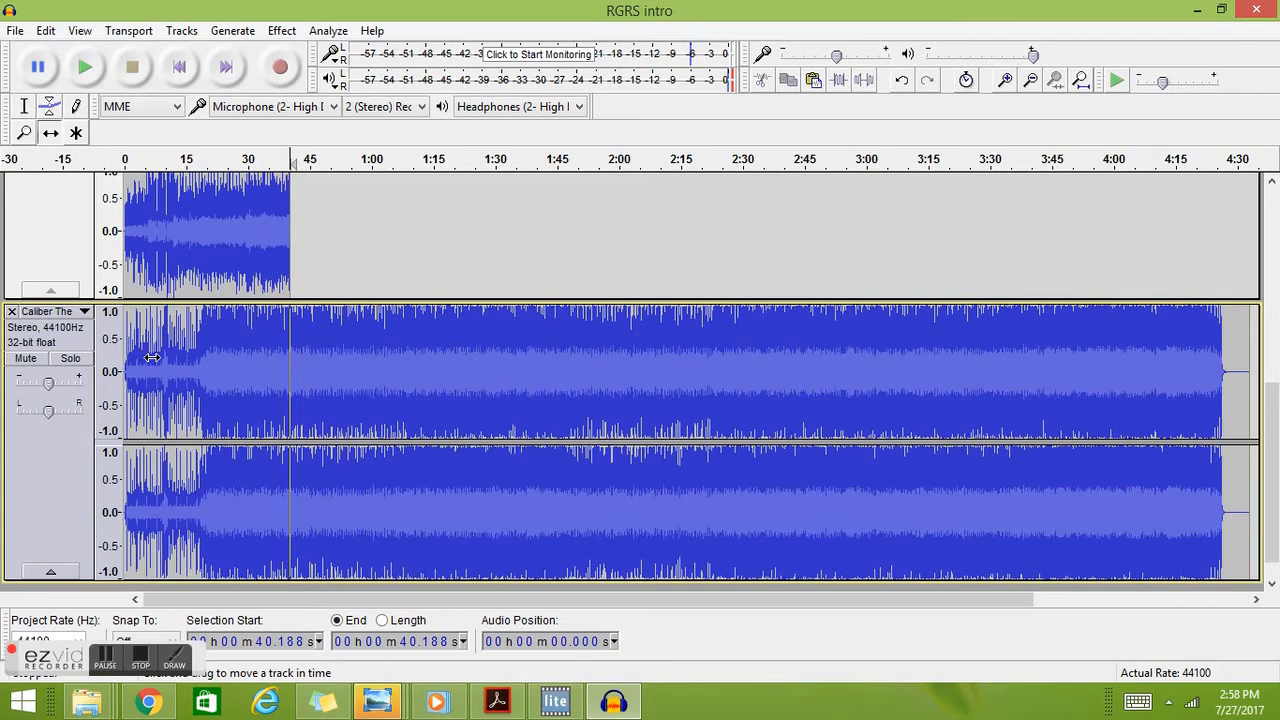
{"action": "left_click_drag", "start_coordinate": [152, 357], "coordinate": [318, 372]}
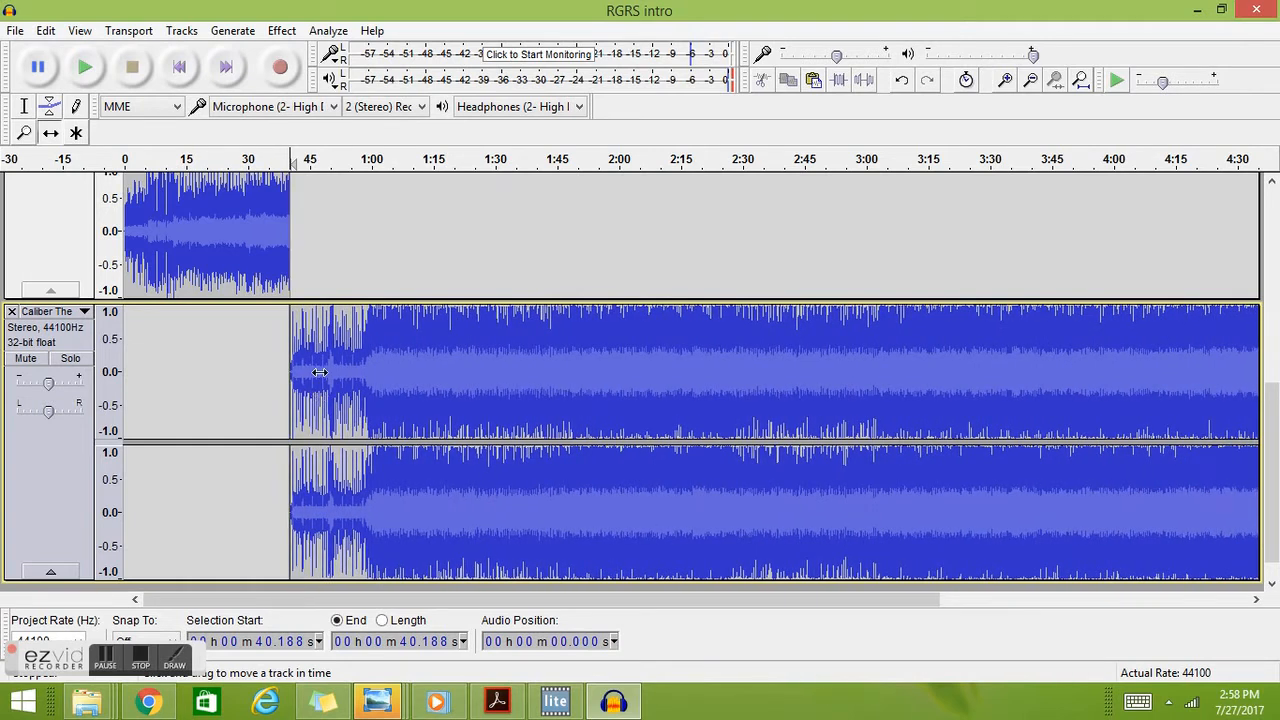
{"action": "left_click_drag", "start_coordinate": [323, 372], "coordinate": [322, 372]}
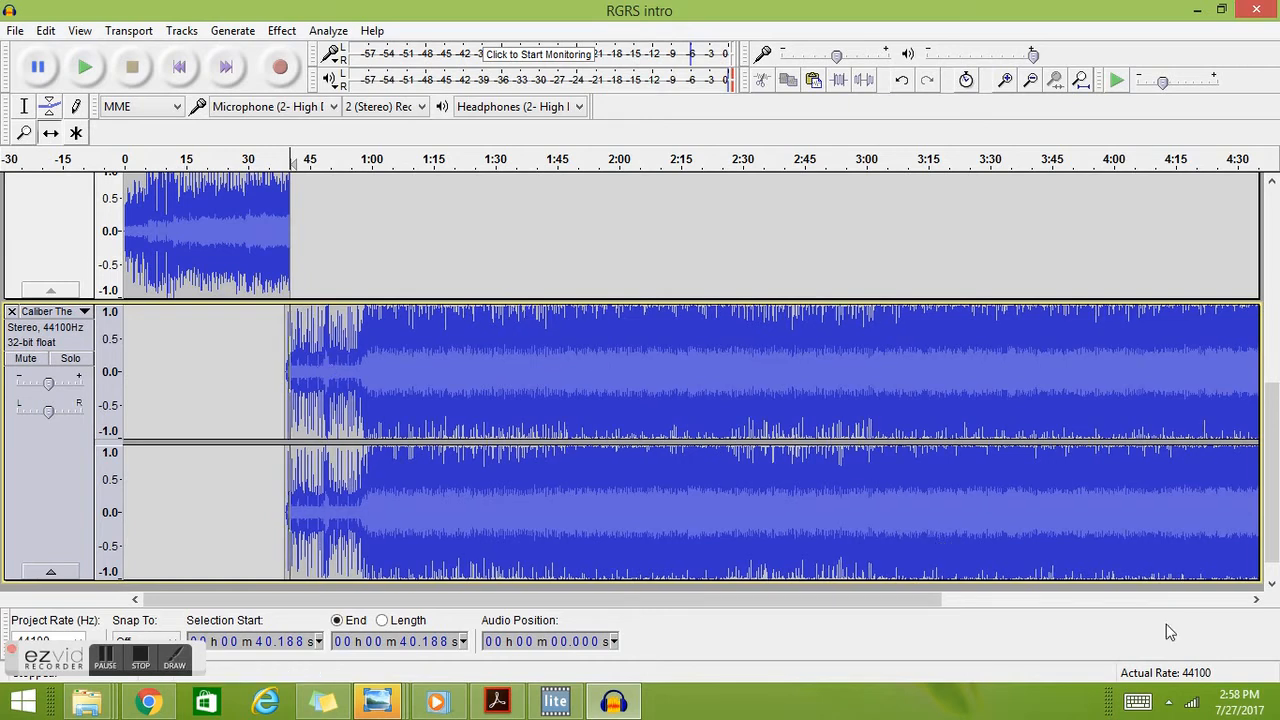
{"action": "left_click", "coordinate": [1205, 604]}
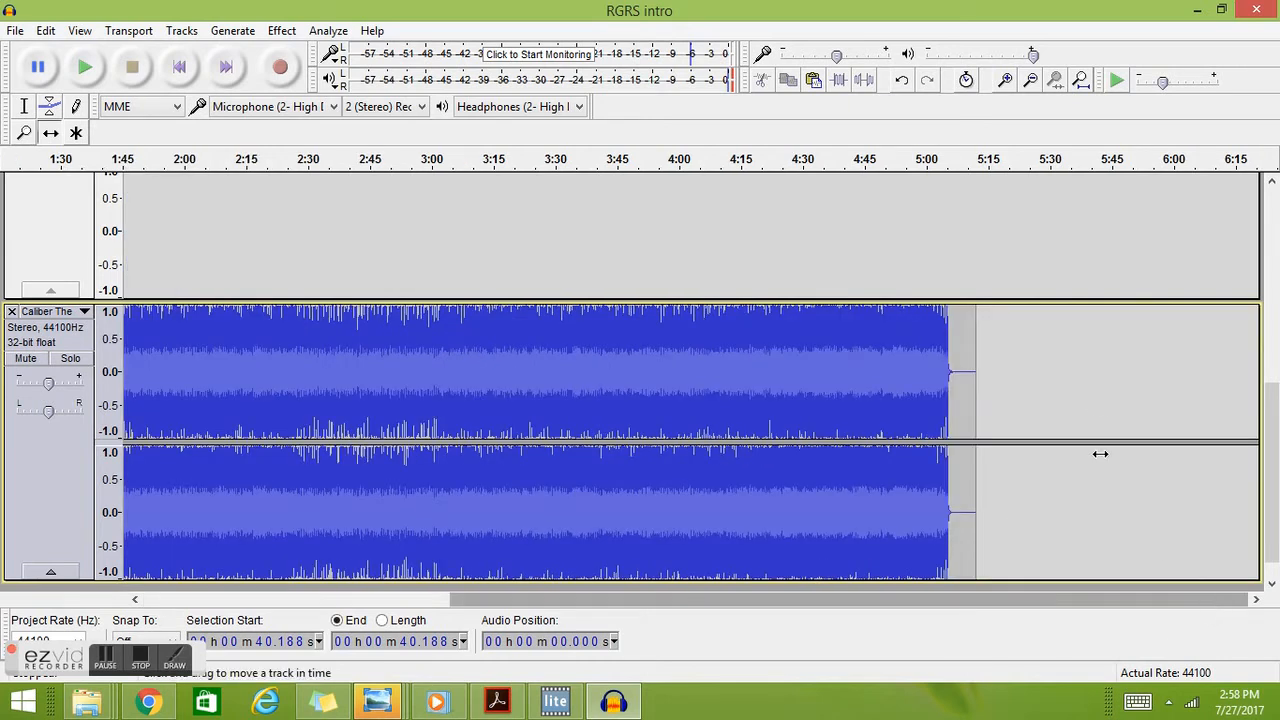
{"action": "left_click", "coordinate": [179, 601]}
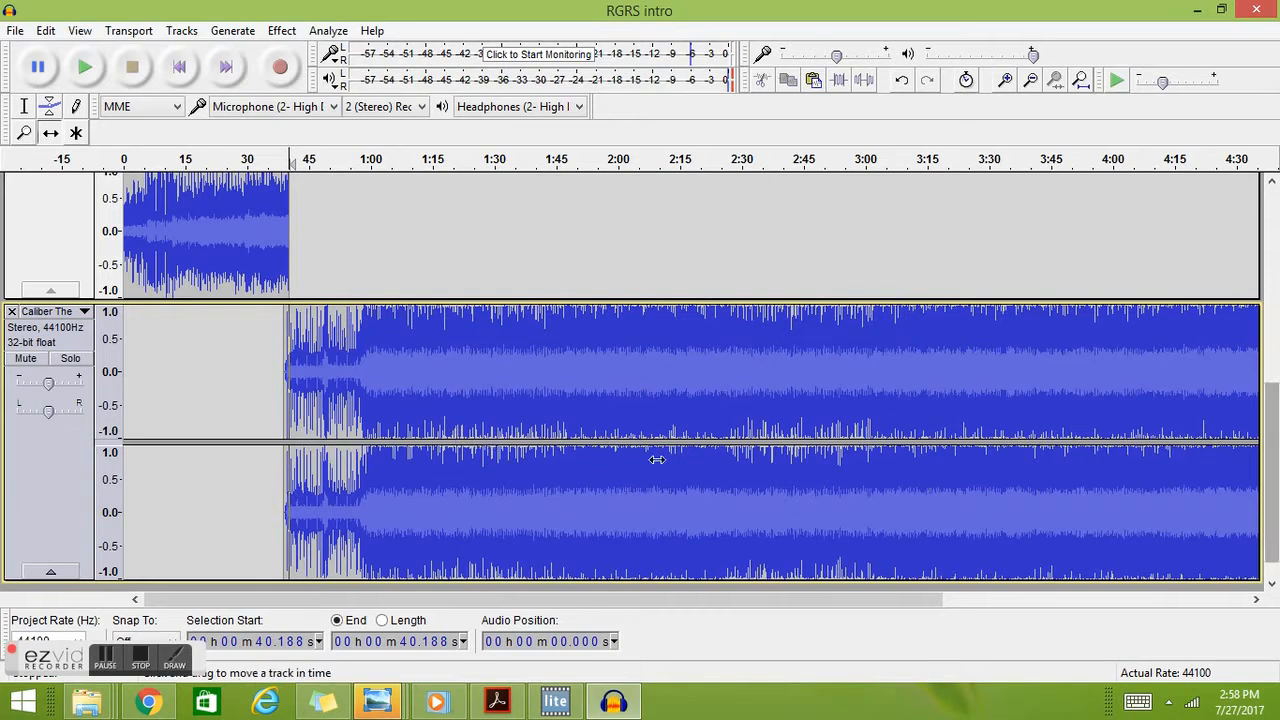
Step: Start an audio export of the mix to the Music folder and name the file "RGRS test"
{"action": "left_click", "coordinate": [16, 31]}
{"action": "mouse_move", "coordinate": [45, 31]}
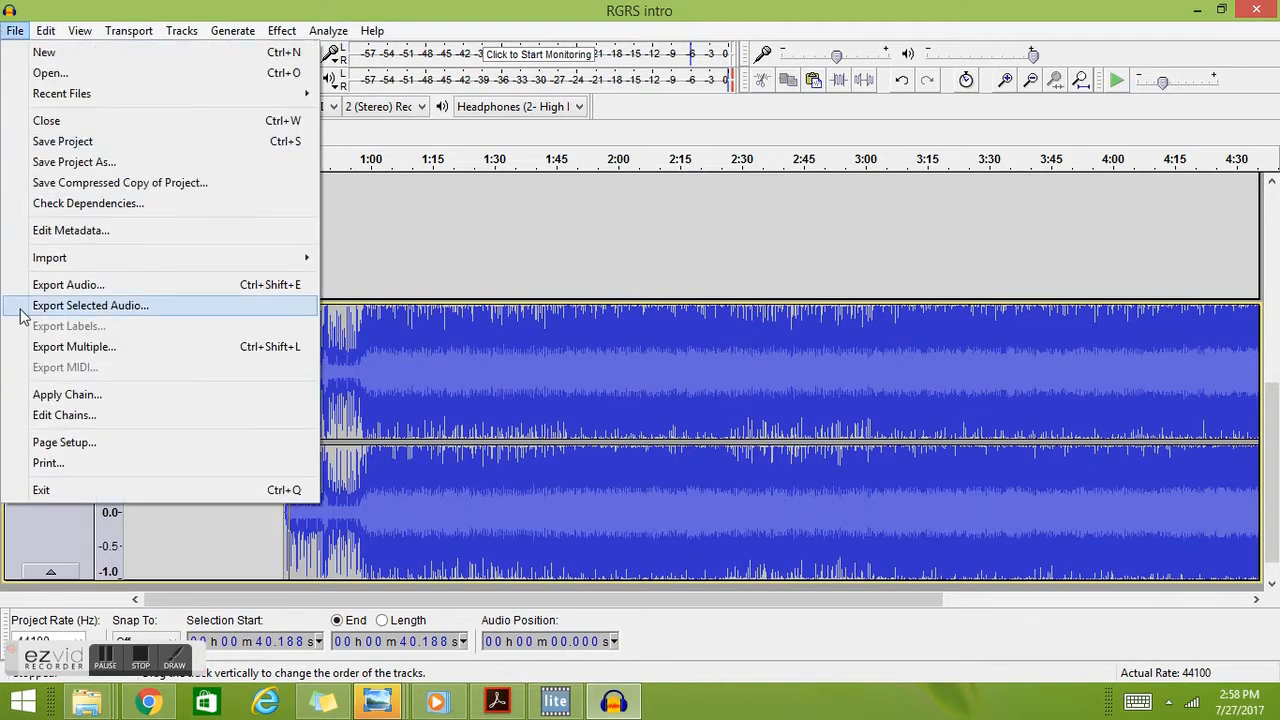
{"action": "left_click", "coordinate": [60, 285]}
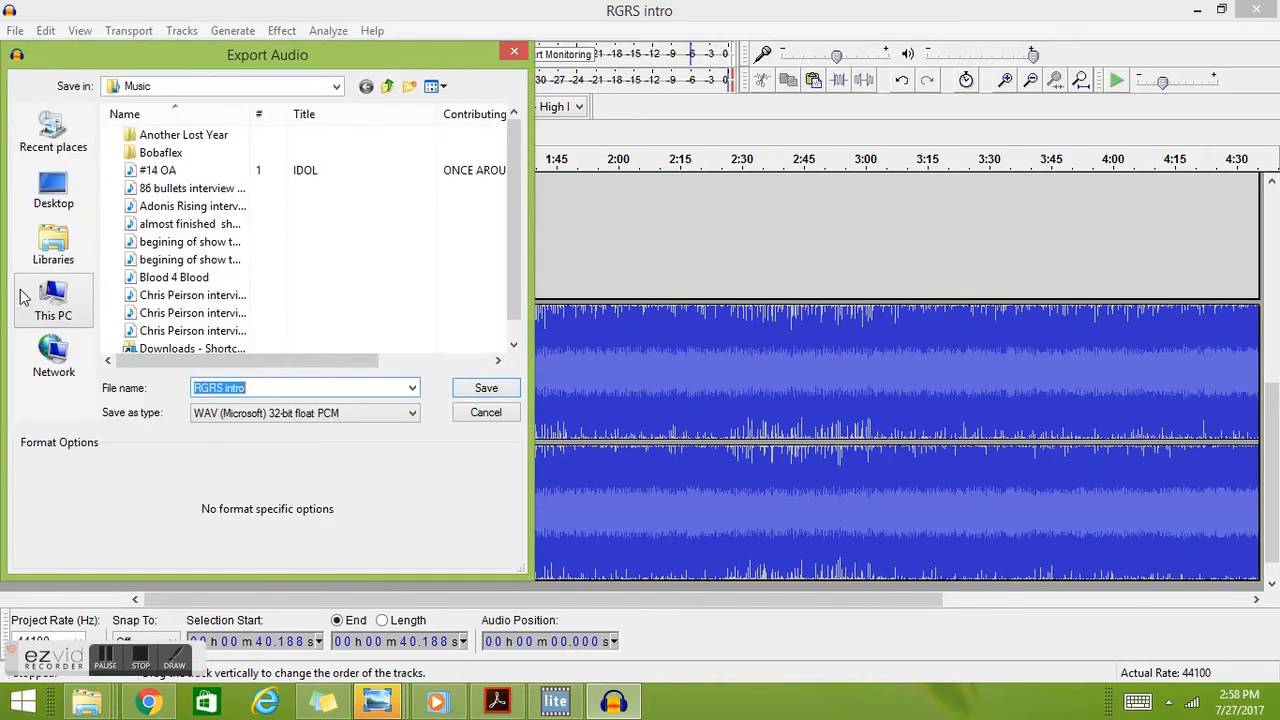
{"action": "left_click", "coordinate": [261, 387]}
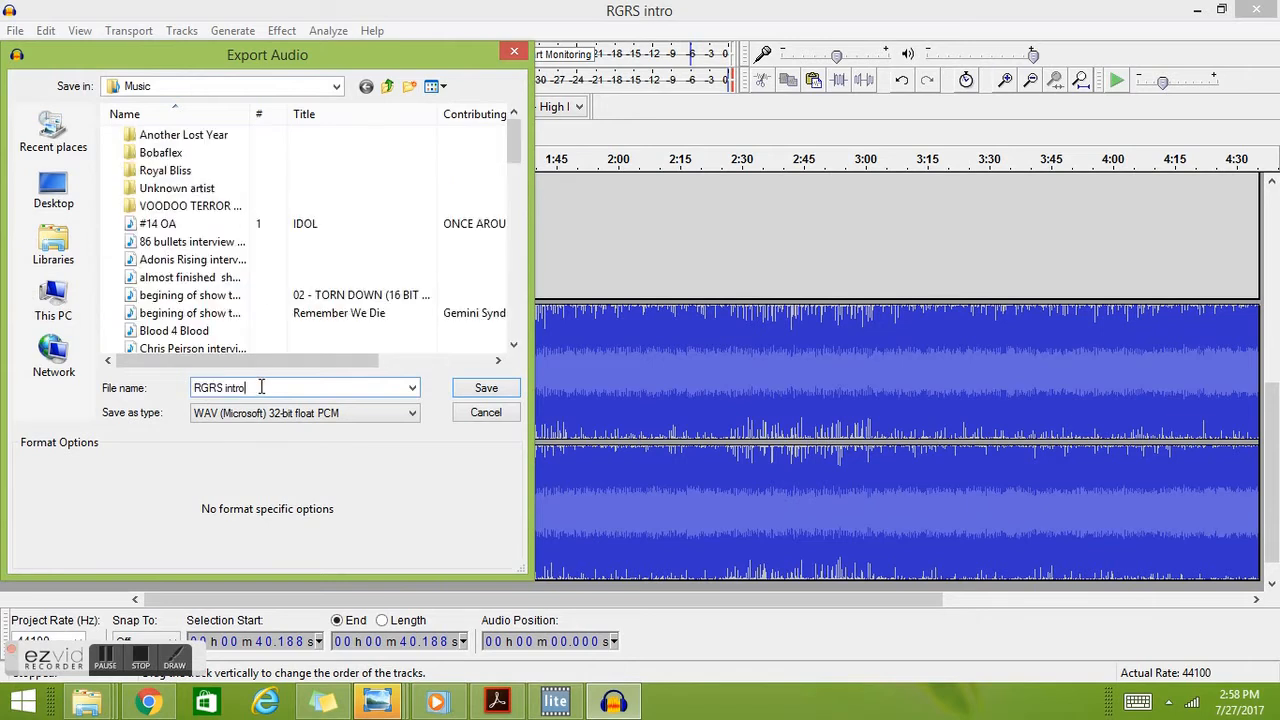
{"action": "key", "text": "BackSpace"}
{"action": "key", "text": "BackSpace"}
{"action": "key", "text": "BackSpace"}
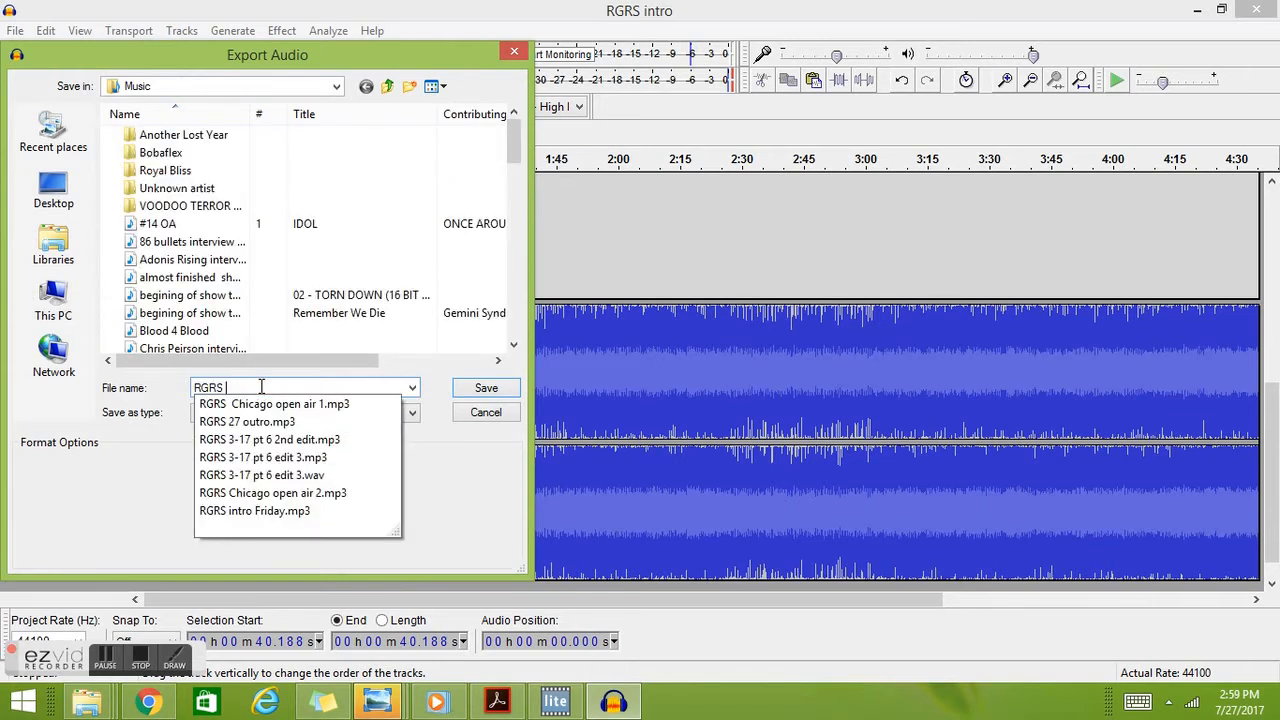
{"action": "type", "text": "test"}
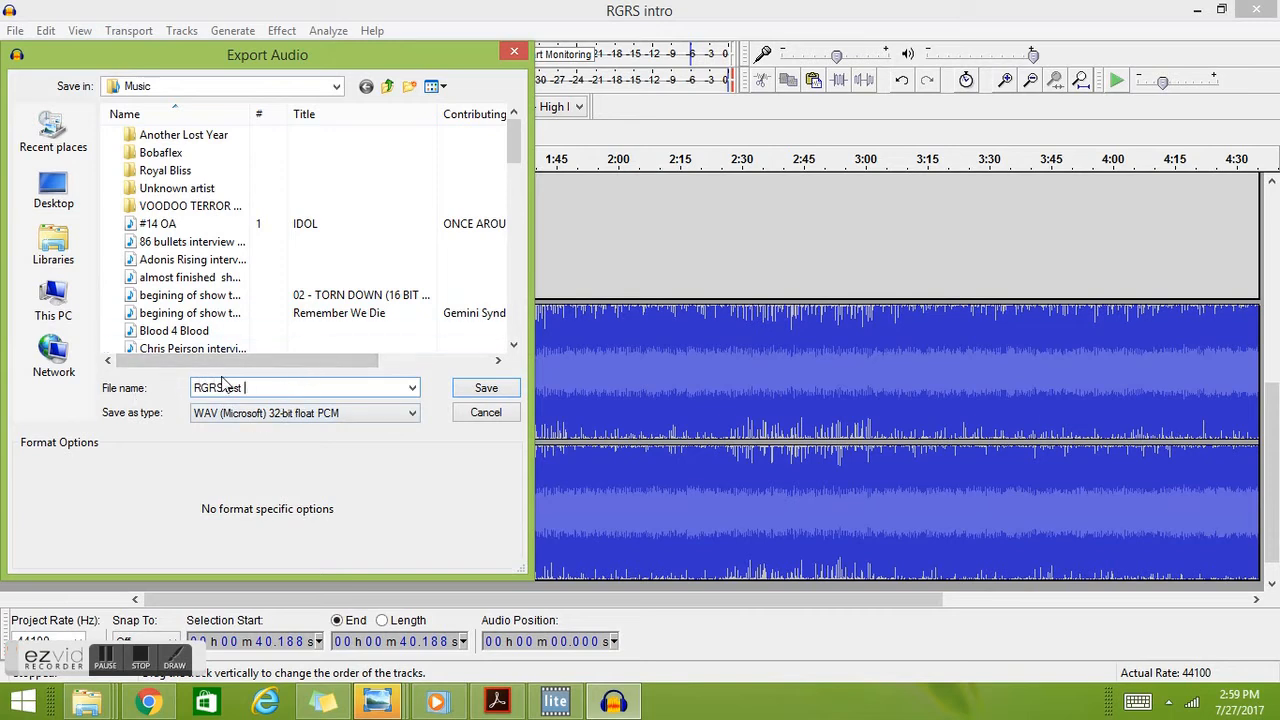
Step: Export as WAV (Microsoft) 32-bit float PCM with all metadata tags cleared
{"action": "left_click", "coordinate": [412, 415]}
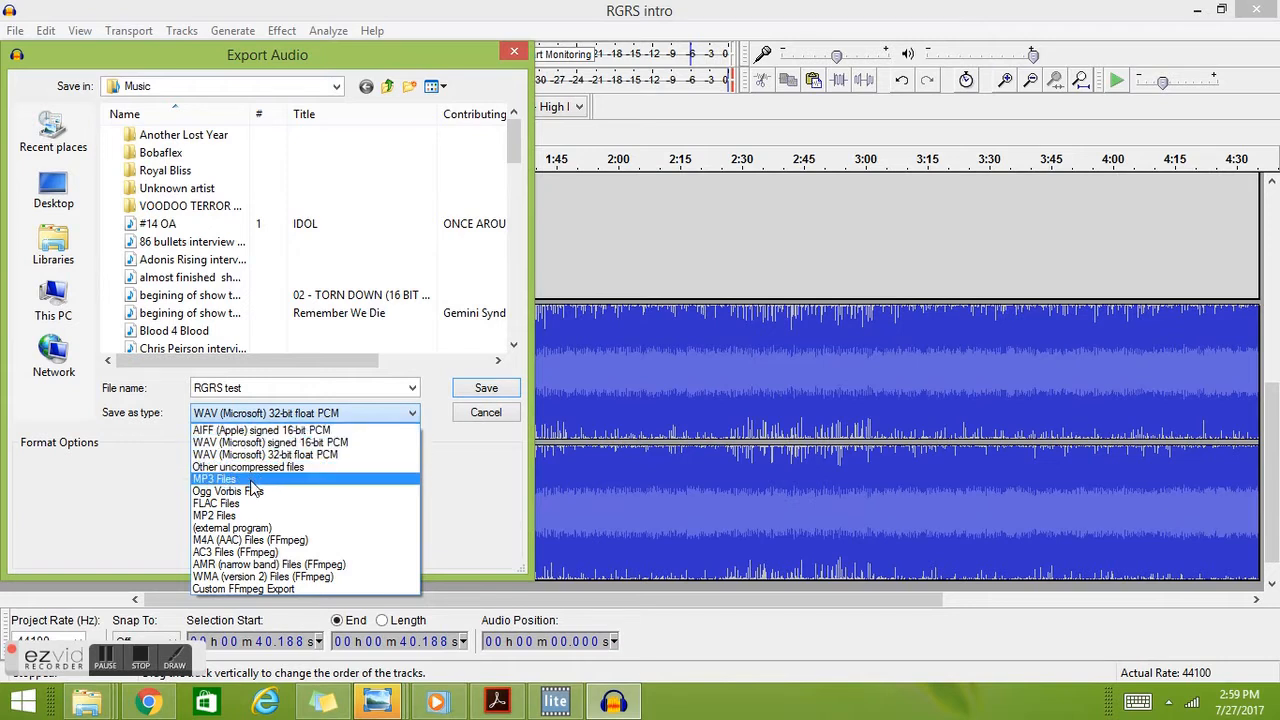
{"action": "left_click", "coordinate": [428, 414]}
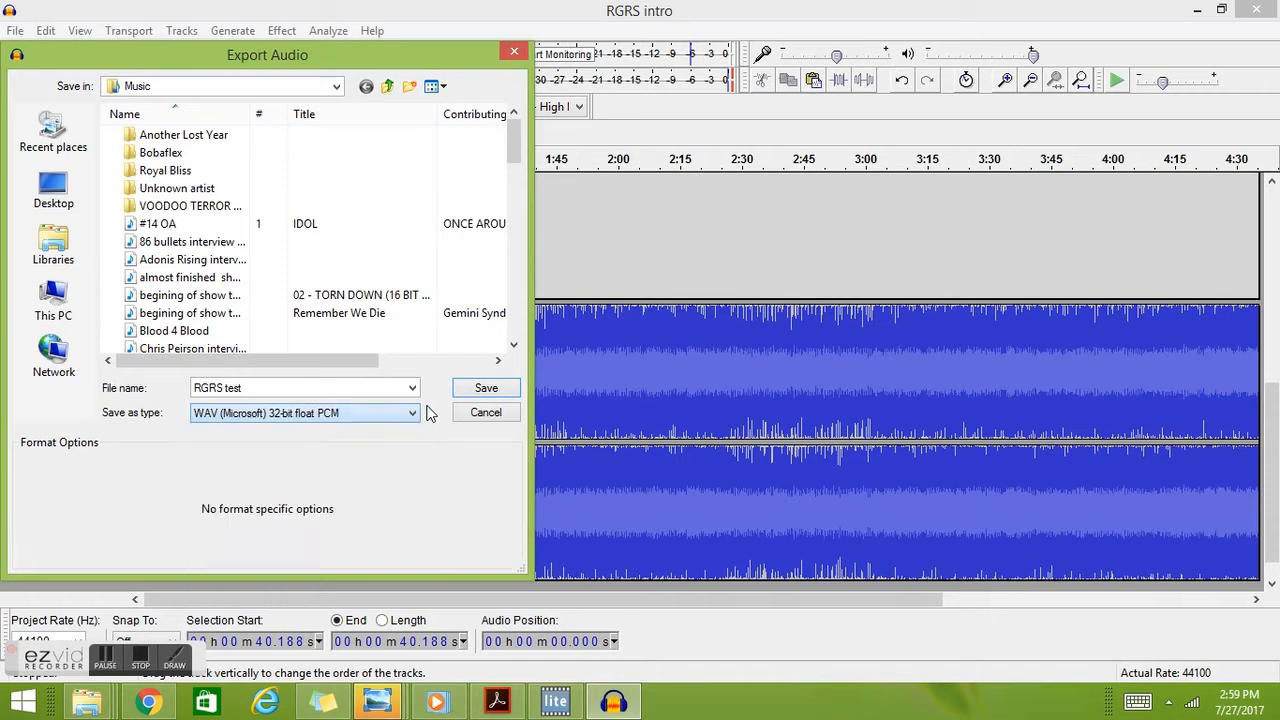
{"action": "left_click", "coordinate": [478, 392]}
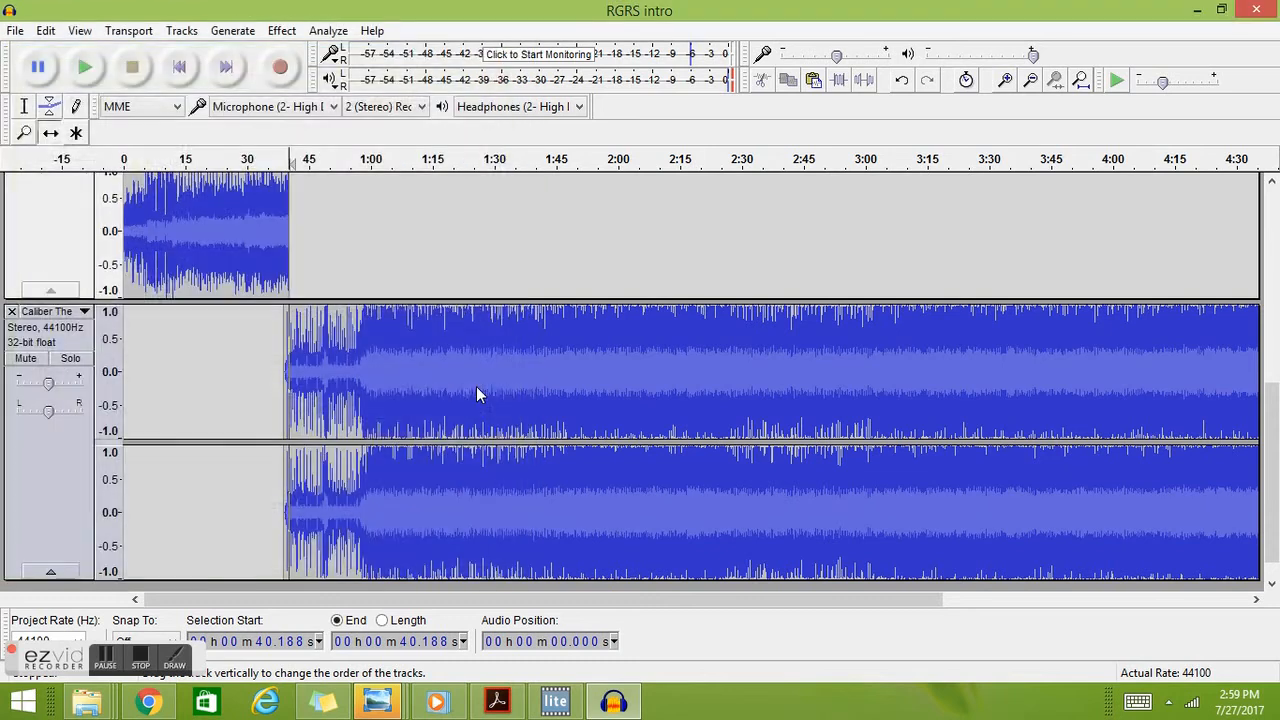
{"action": "left_click", "coordinate": [716, 549]}
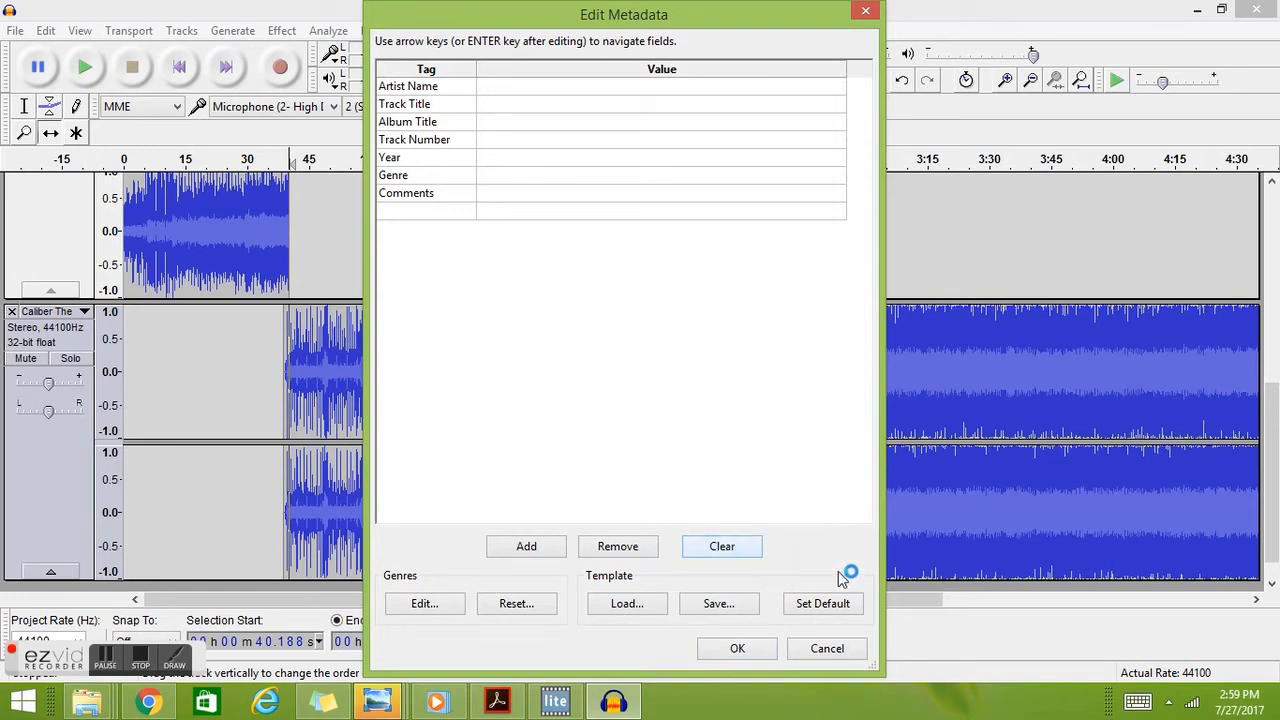
{"action": "left_click", "coordinate": [737, 649]}
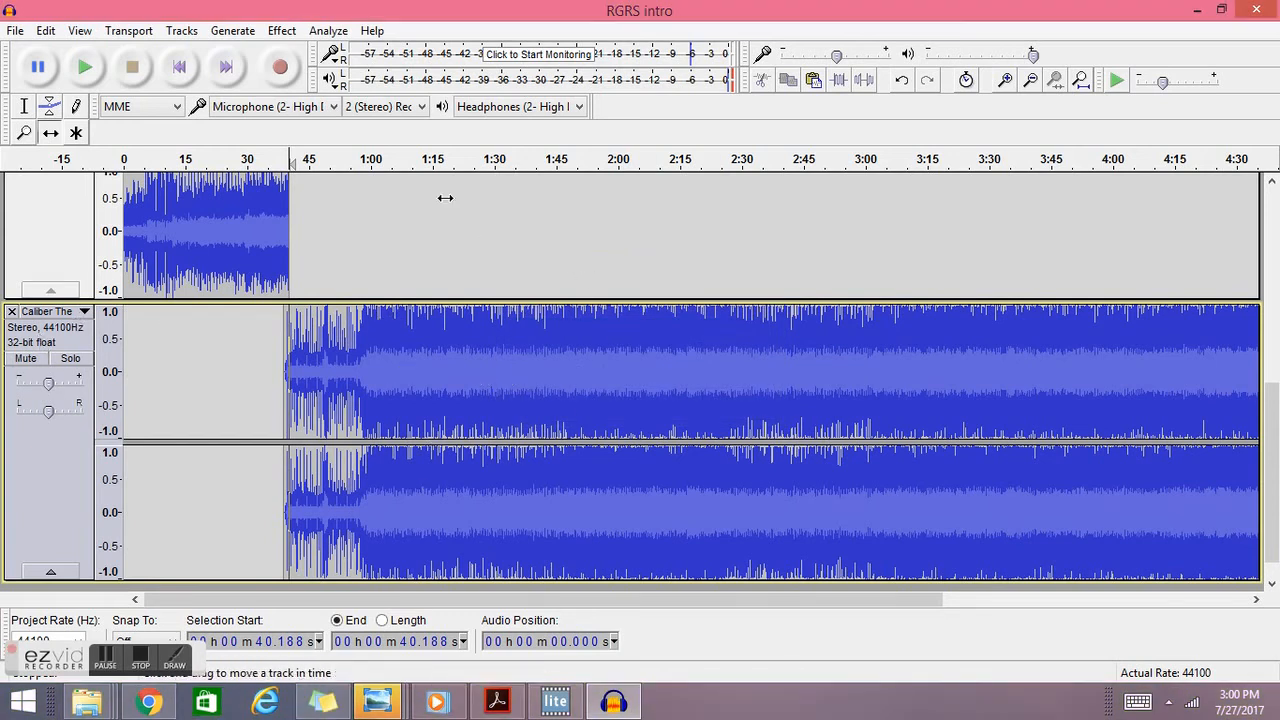
Step: Undo the edits back through both music imports and remove the remaining voice track to empty the project
{"action": "left_click", "coordinate": [902, 86]}
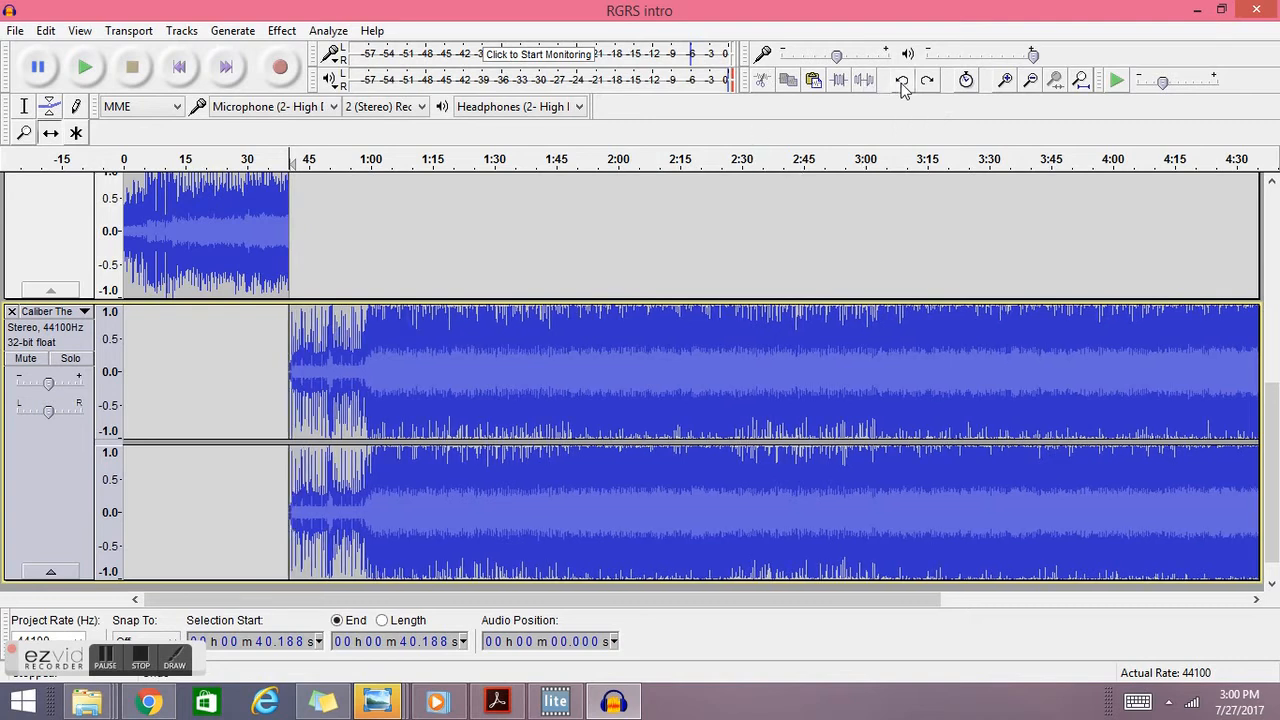
{"action": "left_click", "coordinate": [904, 86]}
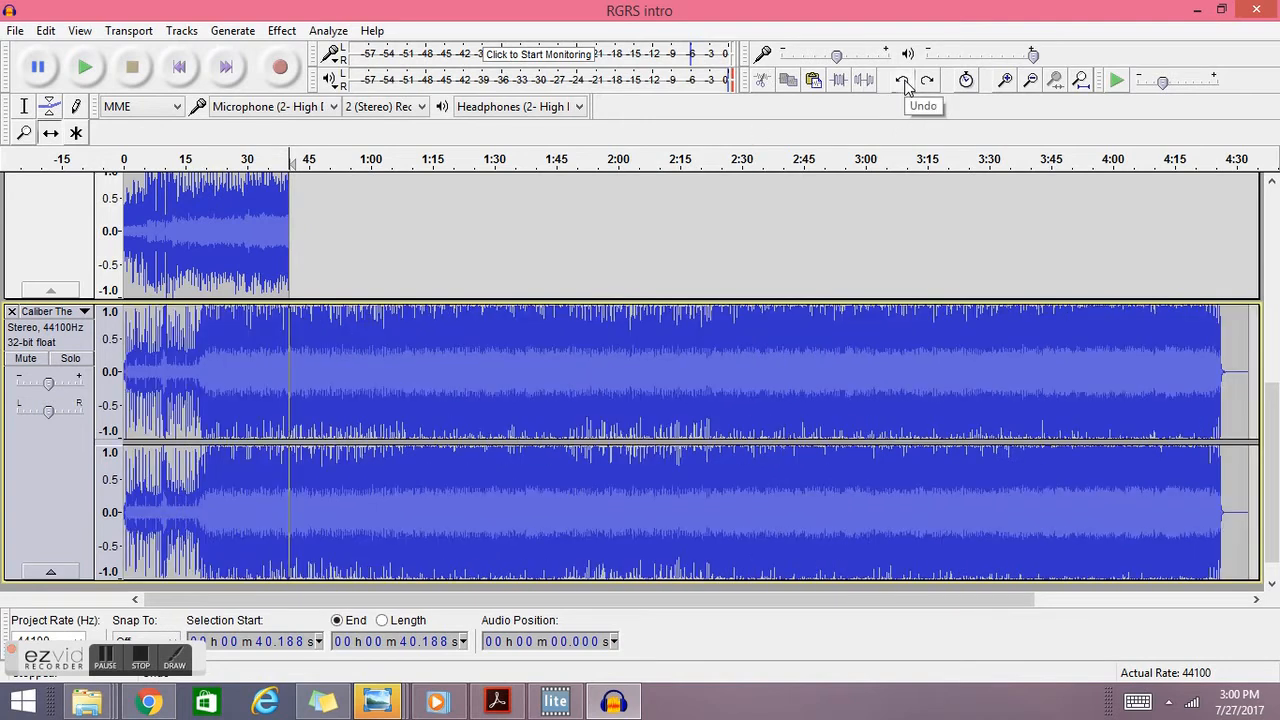
{"action": "left_click", "coordinate": [905, 84]}
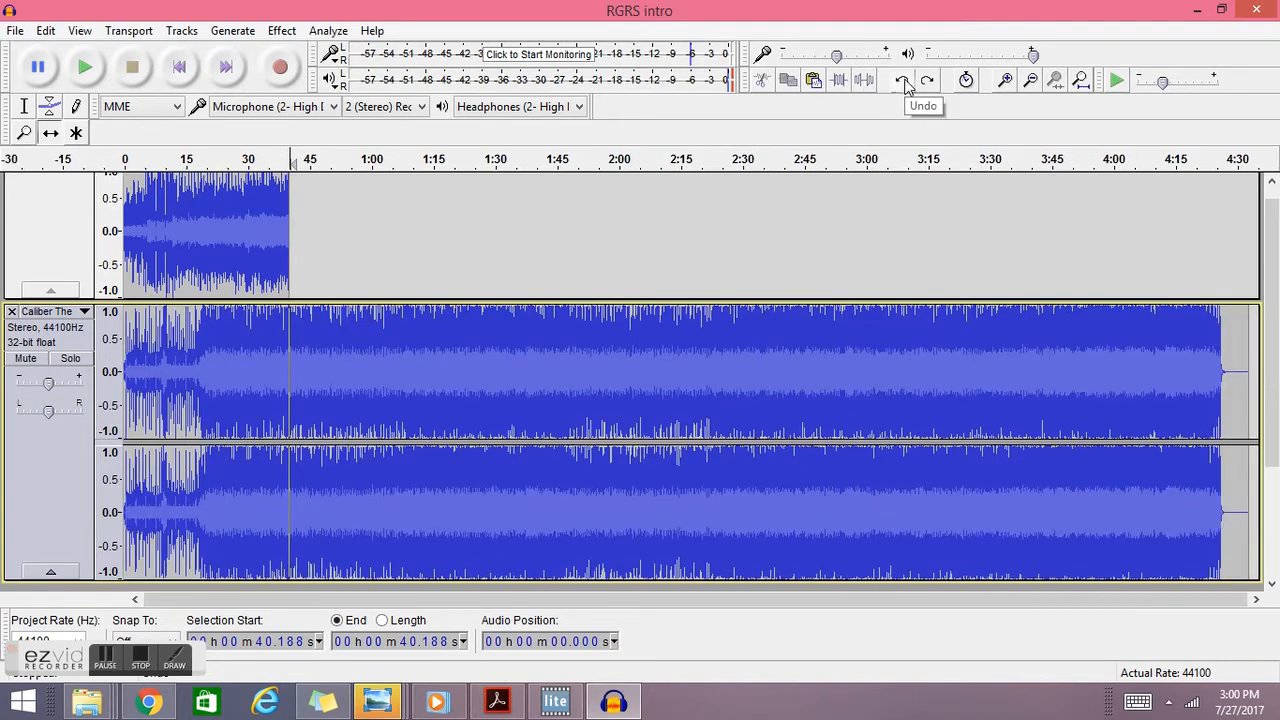
{"action": "left_click", "coordinate": [905, 84]}
{"action": "left_click", "coordinate": [904, 85]}
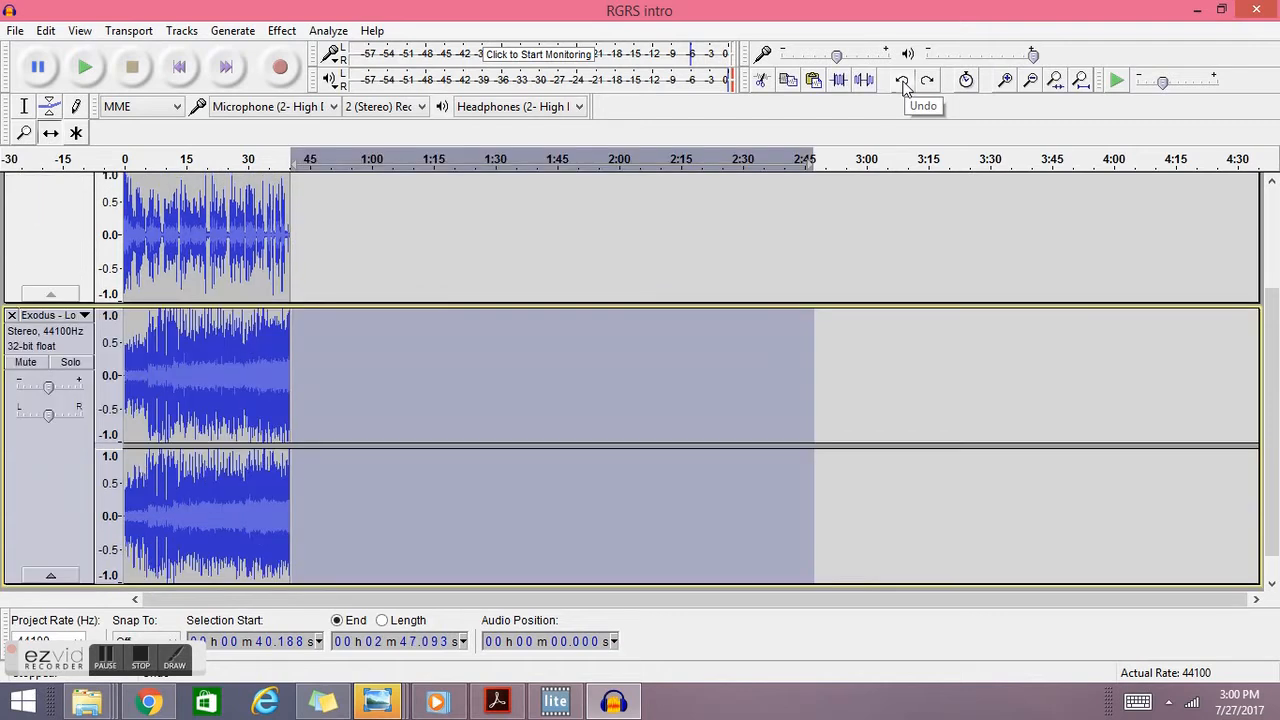
{"action": "left_click", "coordinate": [904, 85]}
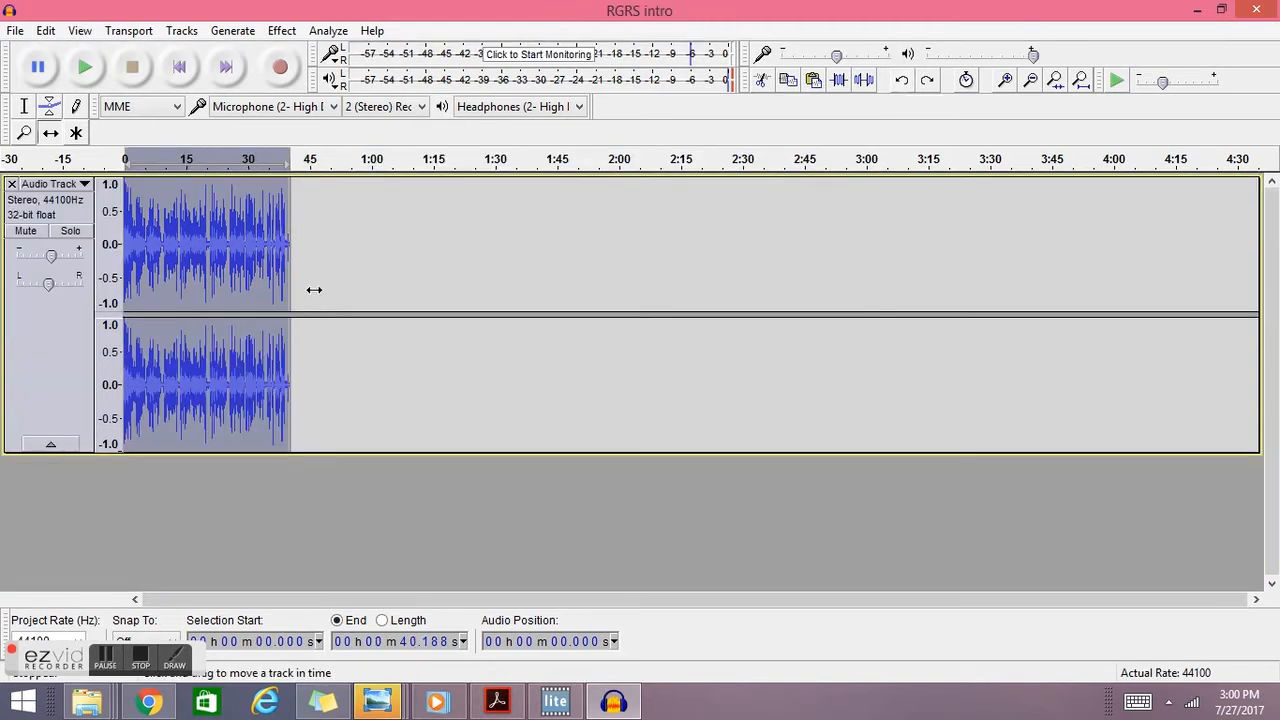
{"action": "left_click", "coordinate": [12, 185]}
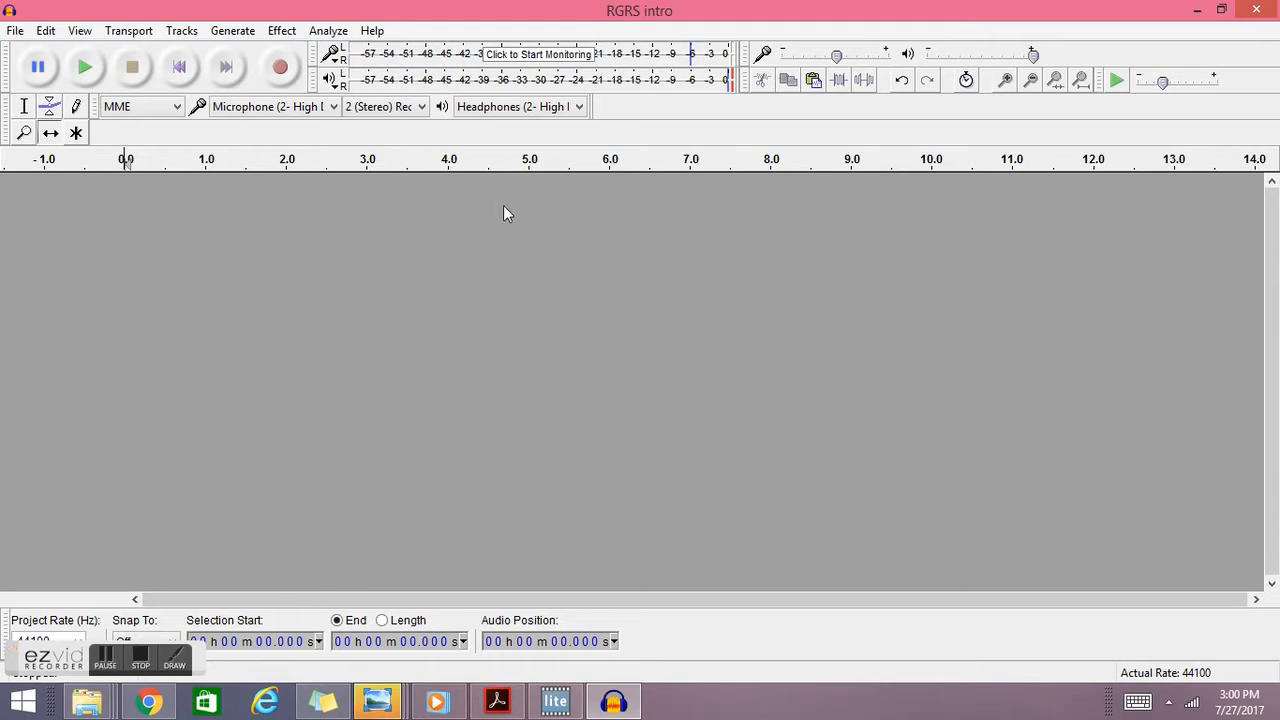
{"action": "left_click", "coordinate": [105, 660]}
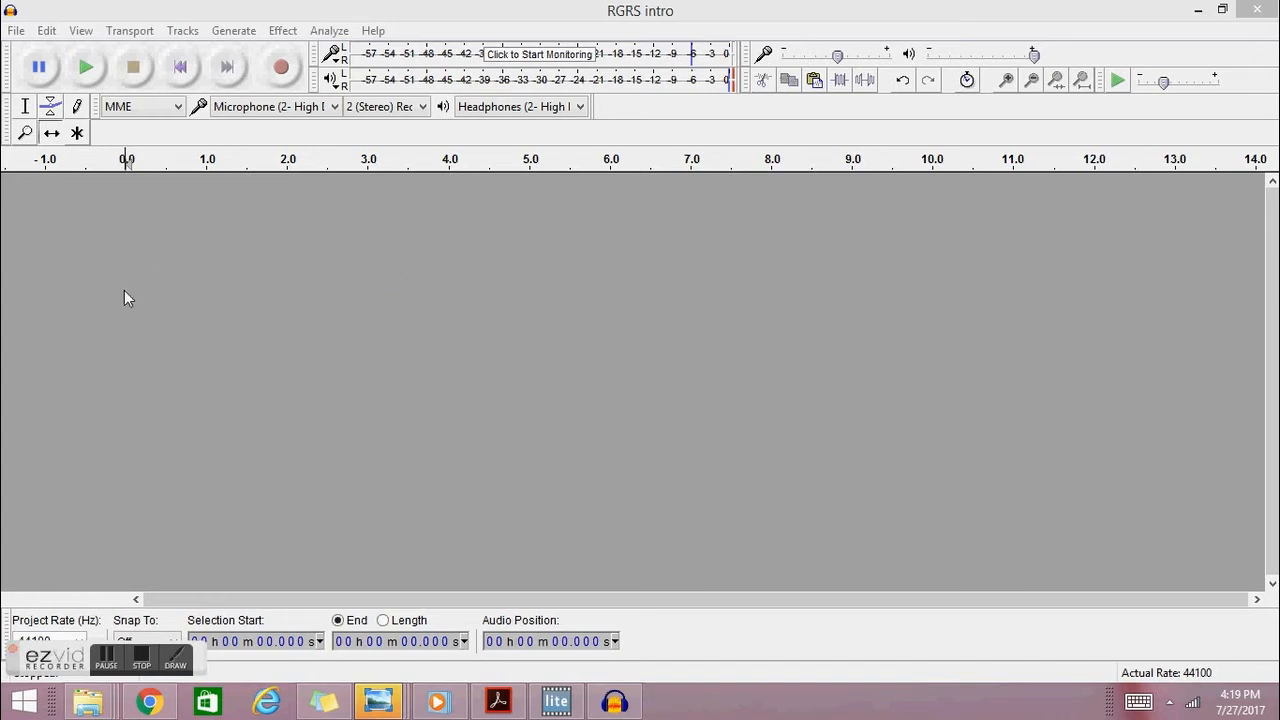
Step: Record a new voice track of about 36 seconds, leaving about five seconds of silence before speaking
{"action": "left_click", "coordinate": [25, 110]}
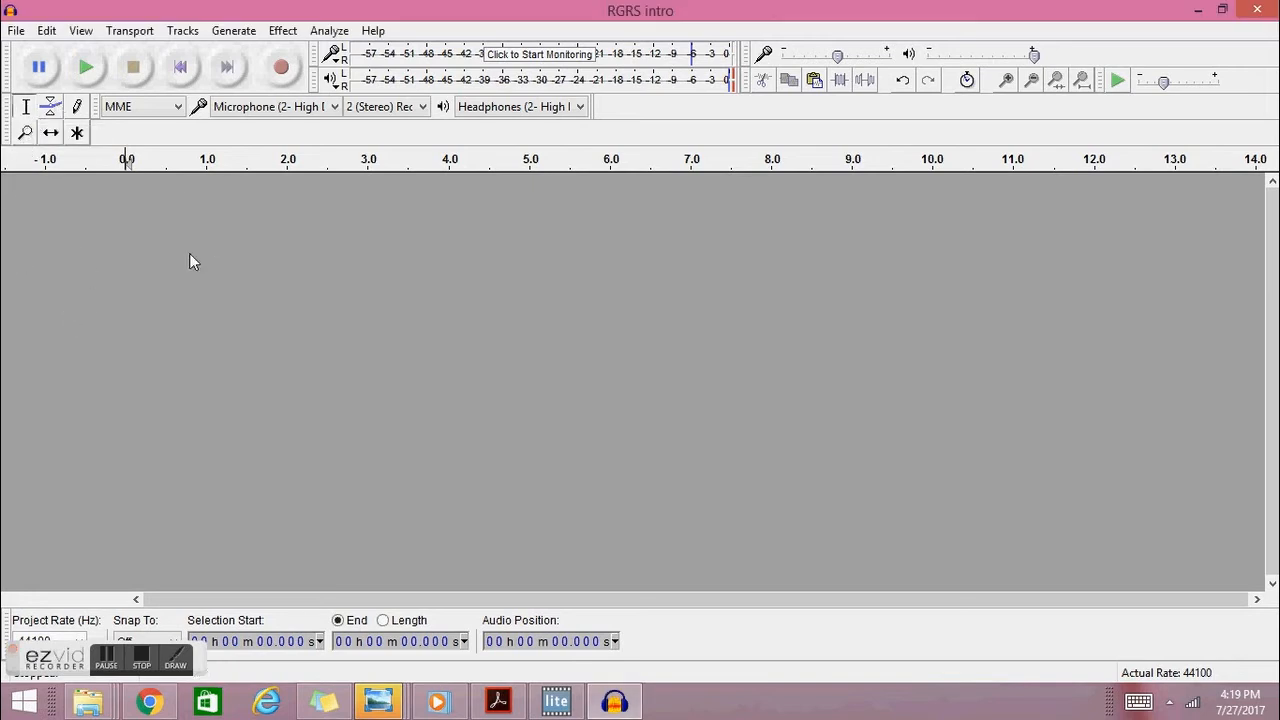
{"action": "left_click", "coordinate": [282, 70]}
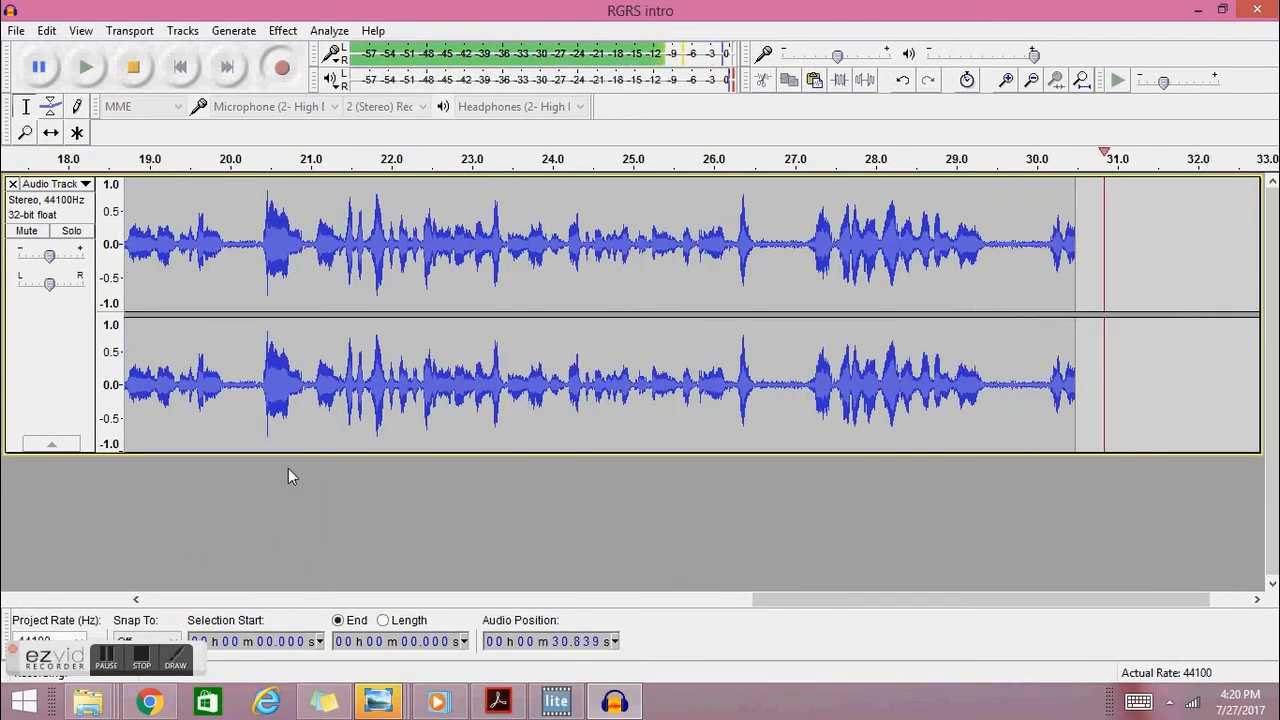
{"action": "left_click", "coordinate": [134, 67]}
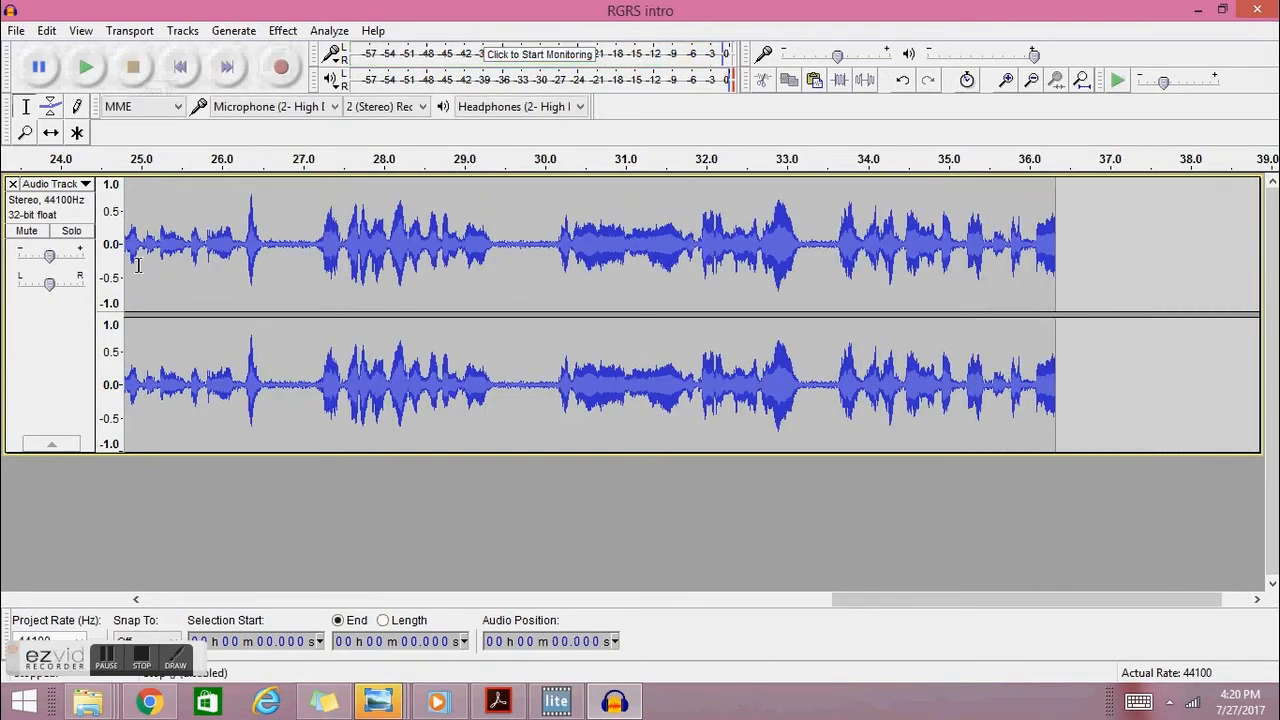
Step: Capture a noise profile from the first five seconds of silence in the voice track and cut that section out
{"action": "left_click", "coordinate": [157, 600]}
{"action": "left_click", "coordinate": [157, 600]}
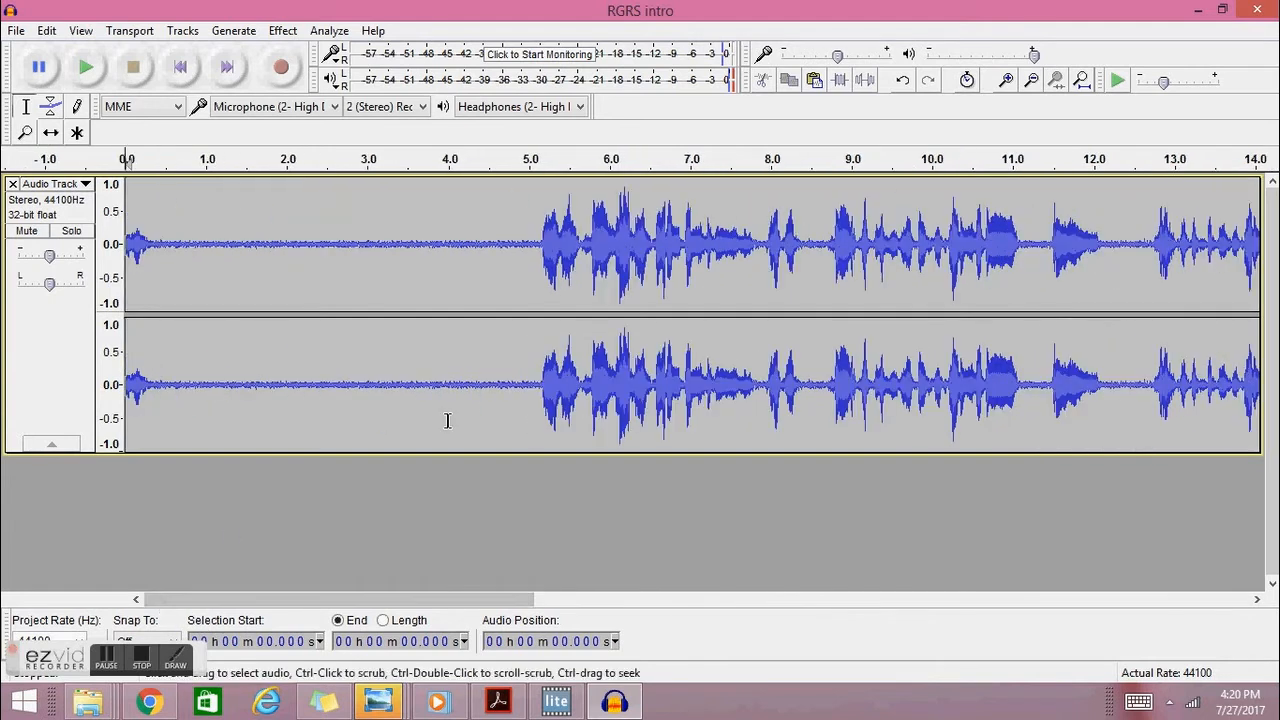
{"action": "left_click", "coordinate": [531, 389]}
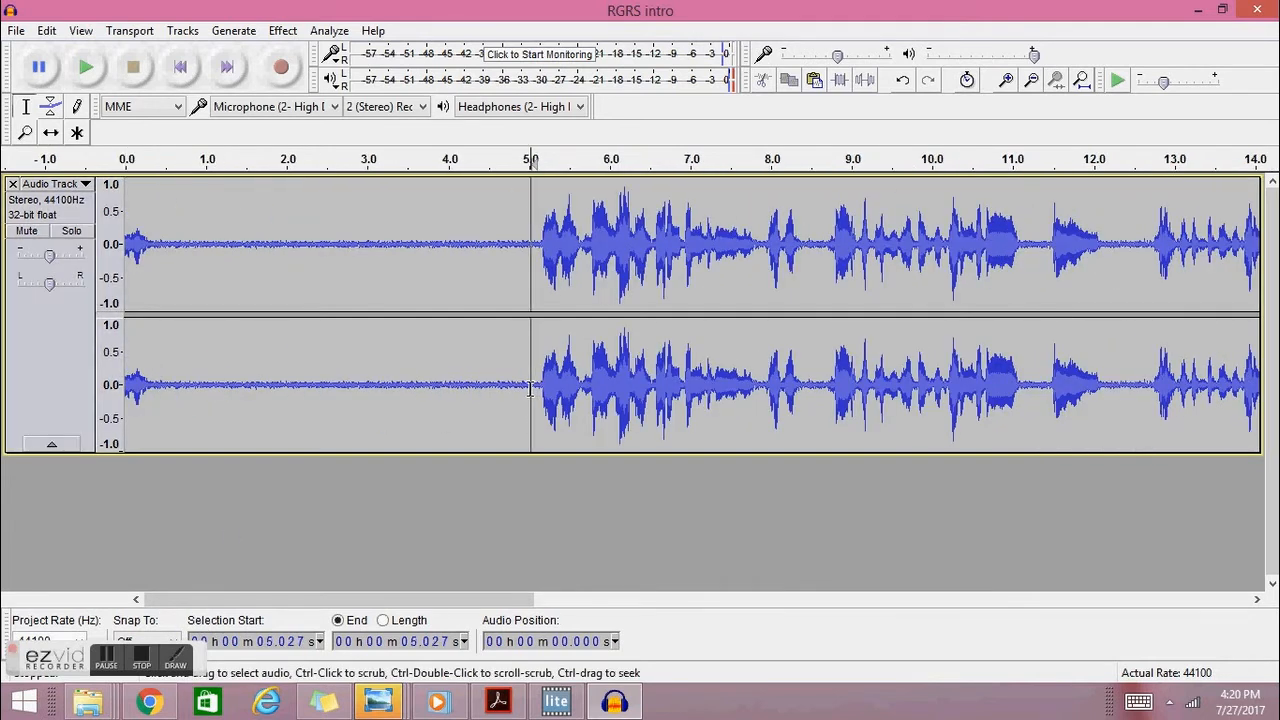
{"action": "left_click_drag", "start_coordinate": [527, 389], "coordinate": [117, 390]}
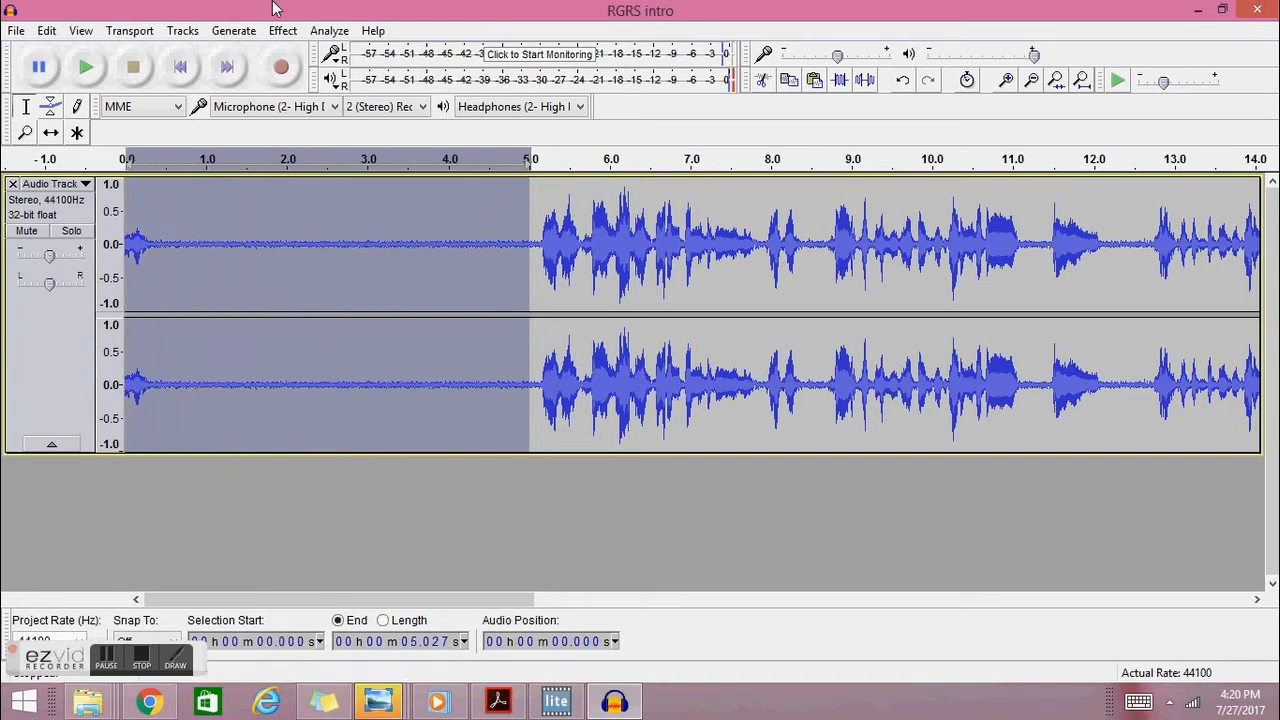
{"action": "left_click", "coordinate": [283, 31]}
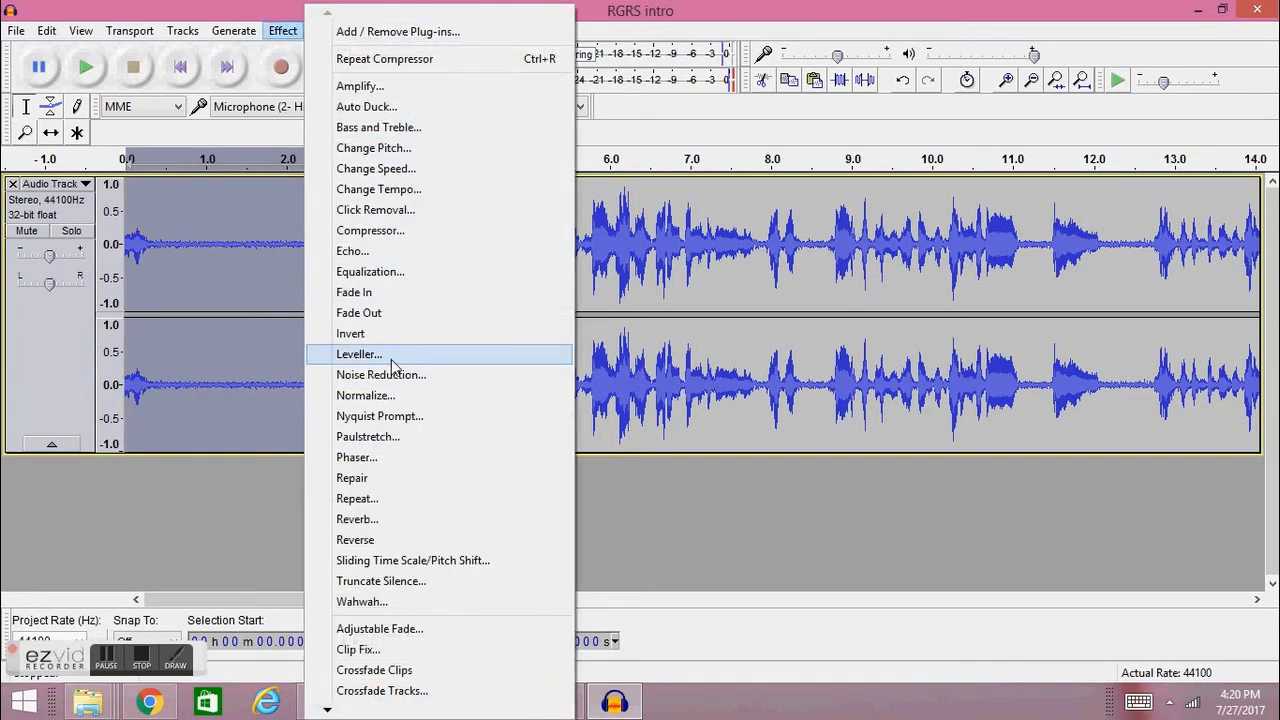
{"action": "left_click", "coordinate": [399, 377]}
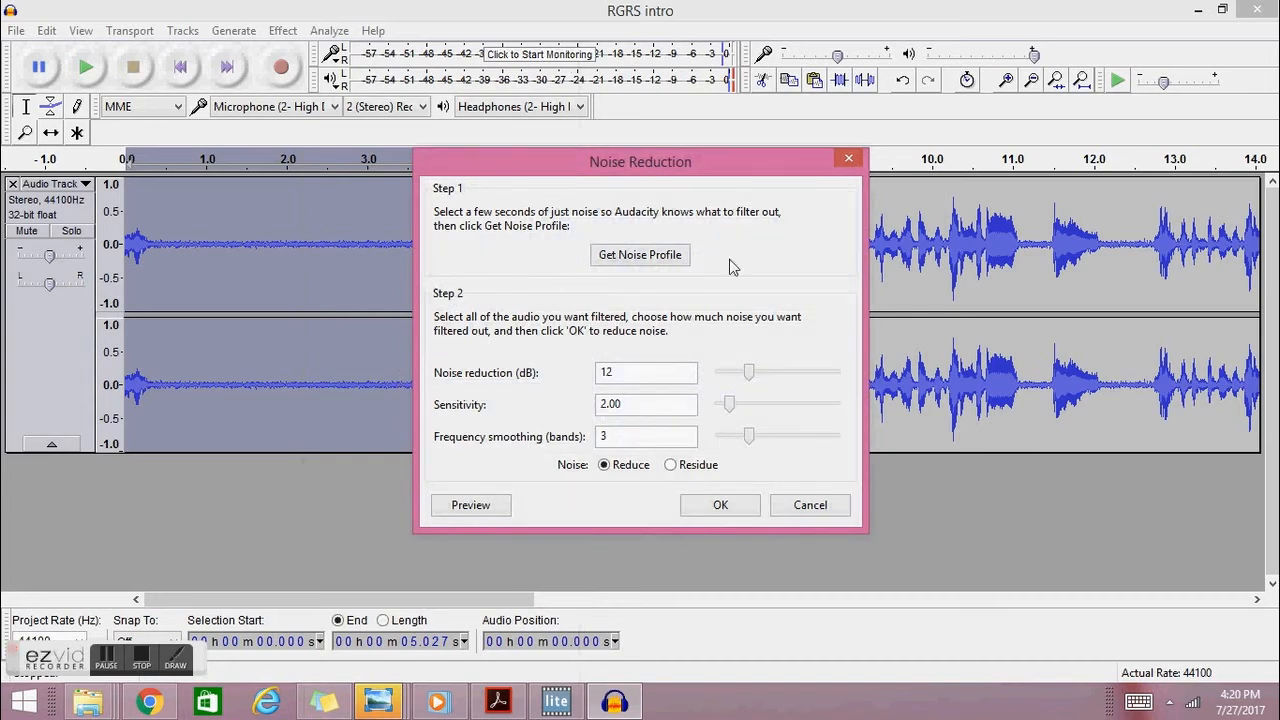
{"action": "left_click", "coordinate": [641, 256]}
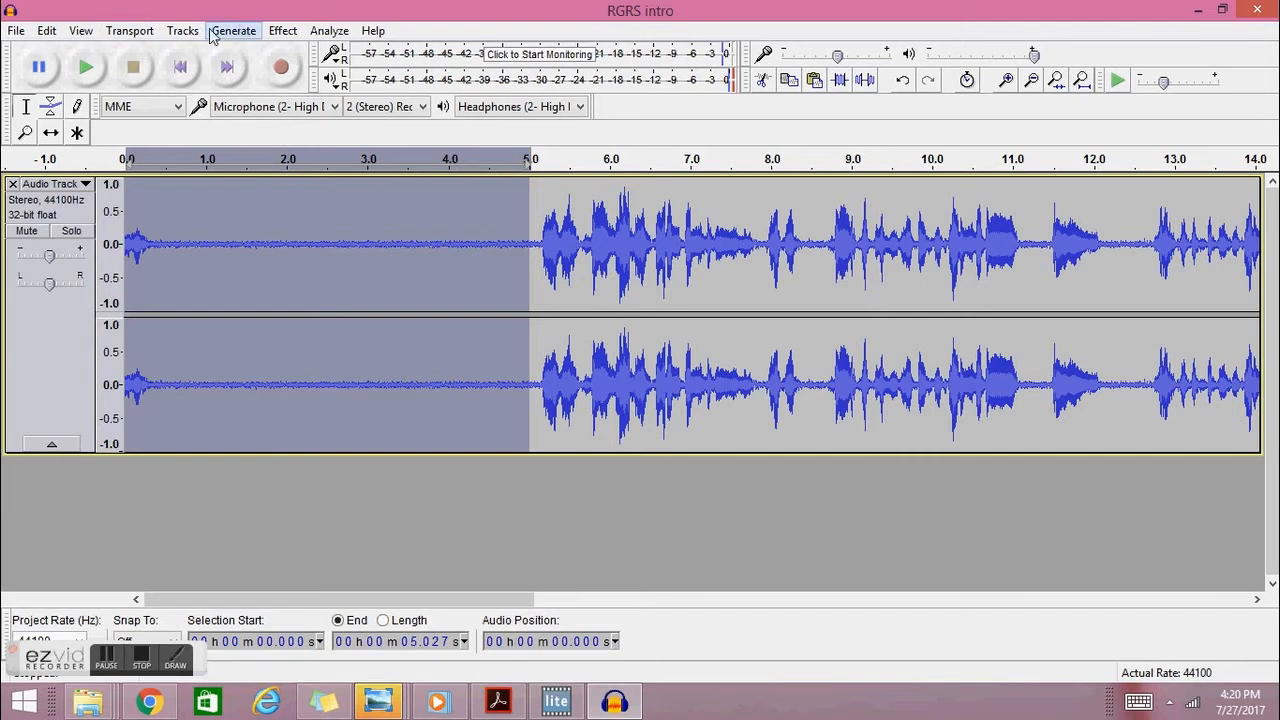
{"action": "left_click", "coordinate": [43, 32]}
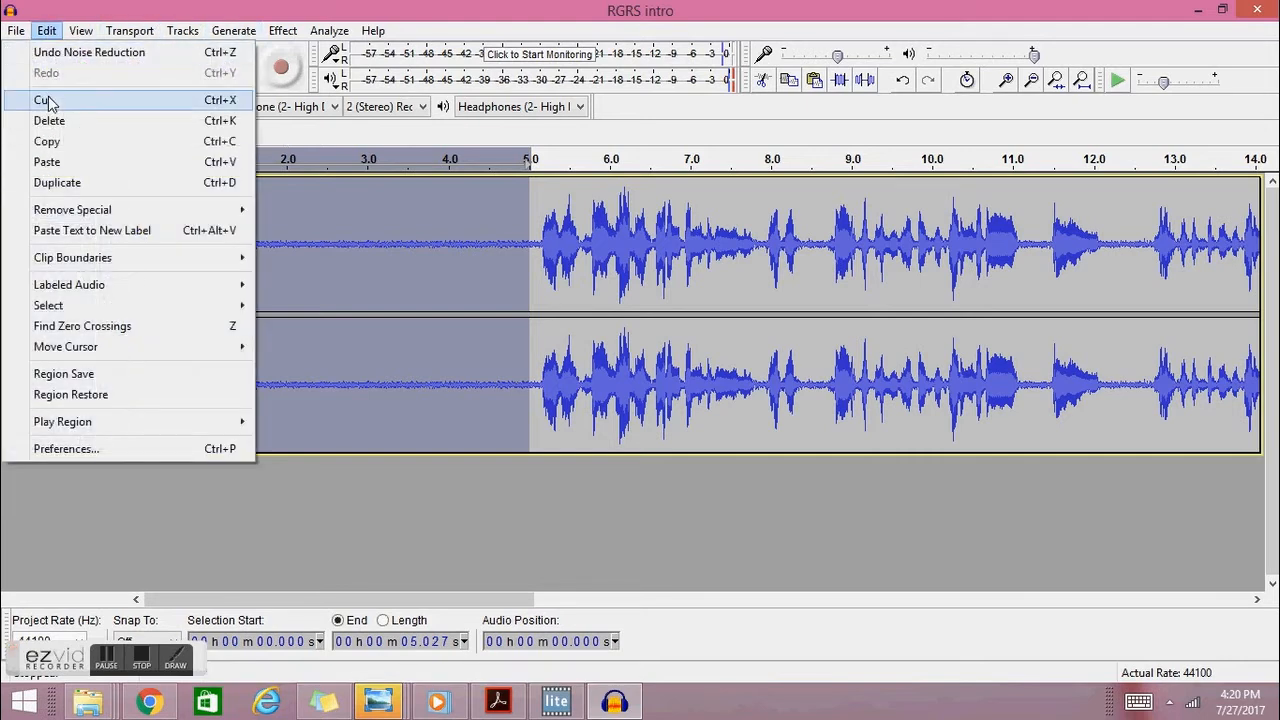
{"action": "left_click", "coordinate": [45, 102]}
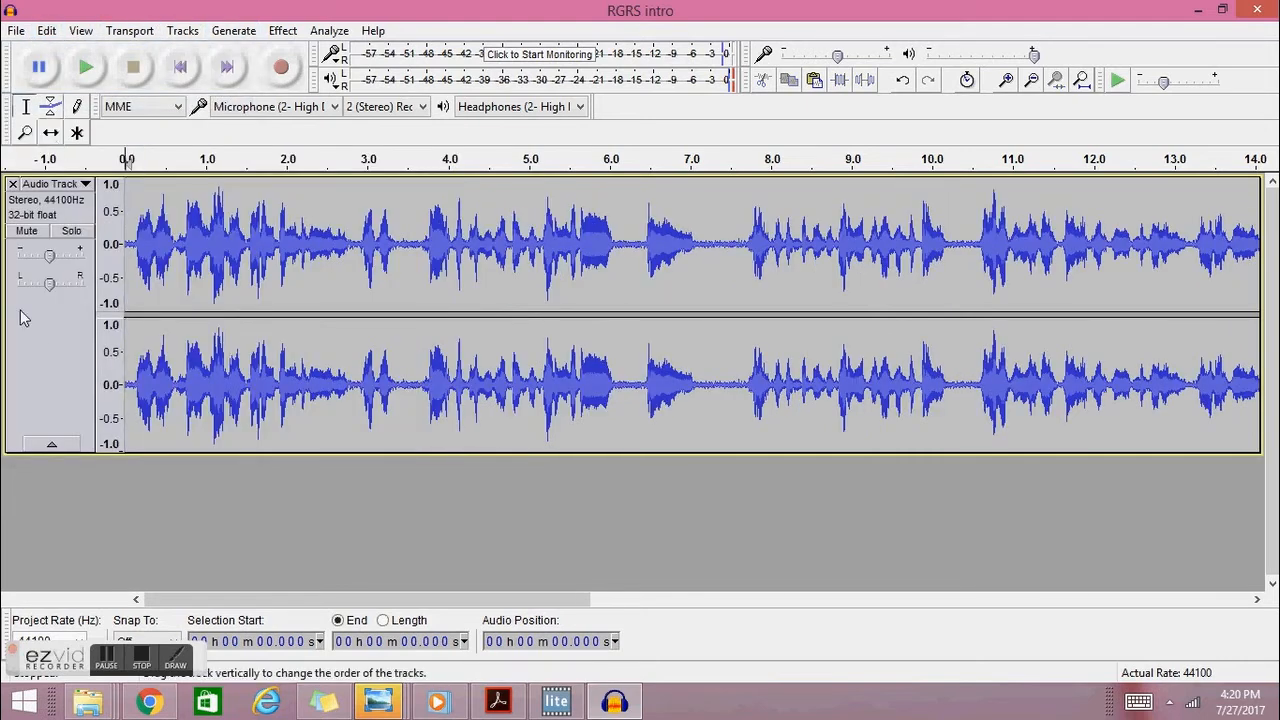
Step: Apply Noise Reduction to the whole voice track with 12 dB reduction, sensitivity 2.00 and 3 smoothing bands
{"action": "left_click", "coordinate": [36, 325]}
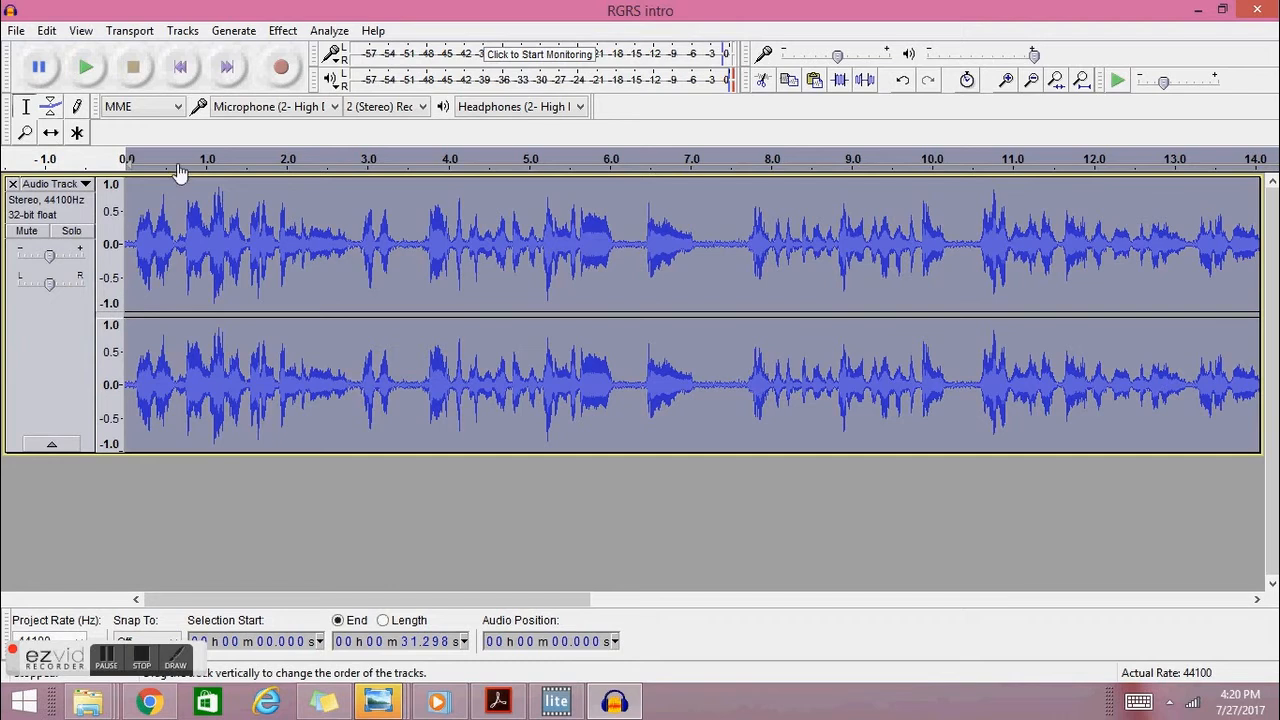
{"action": "left_click", "coordinate": [287, 32]}
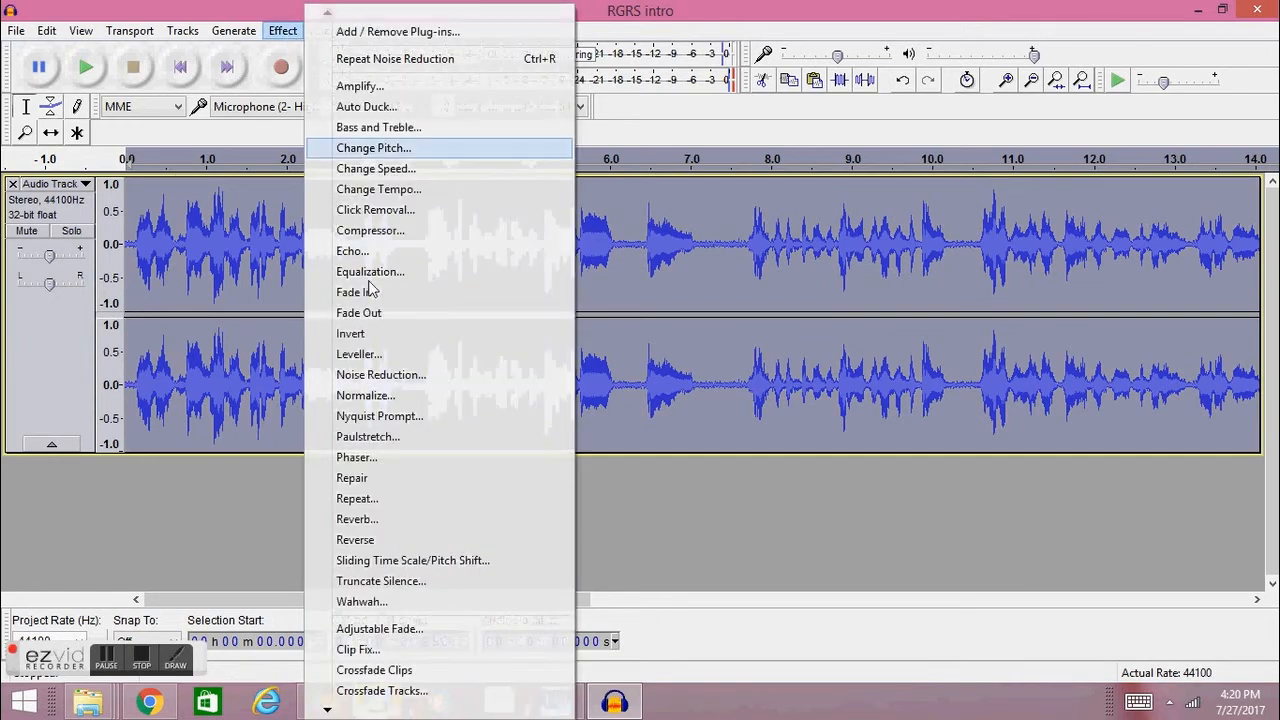
{"action": "left_click", "coordinate": [398, 380]}
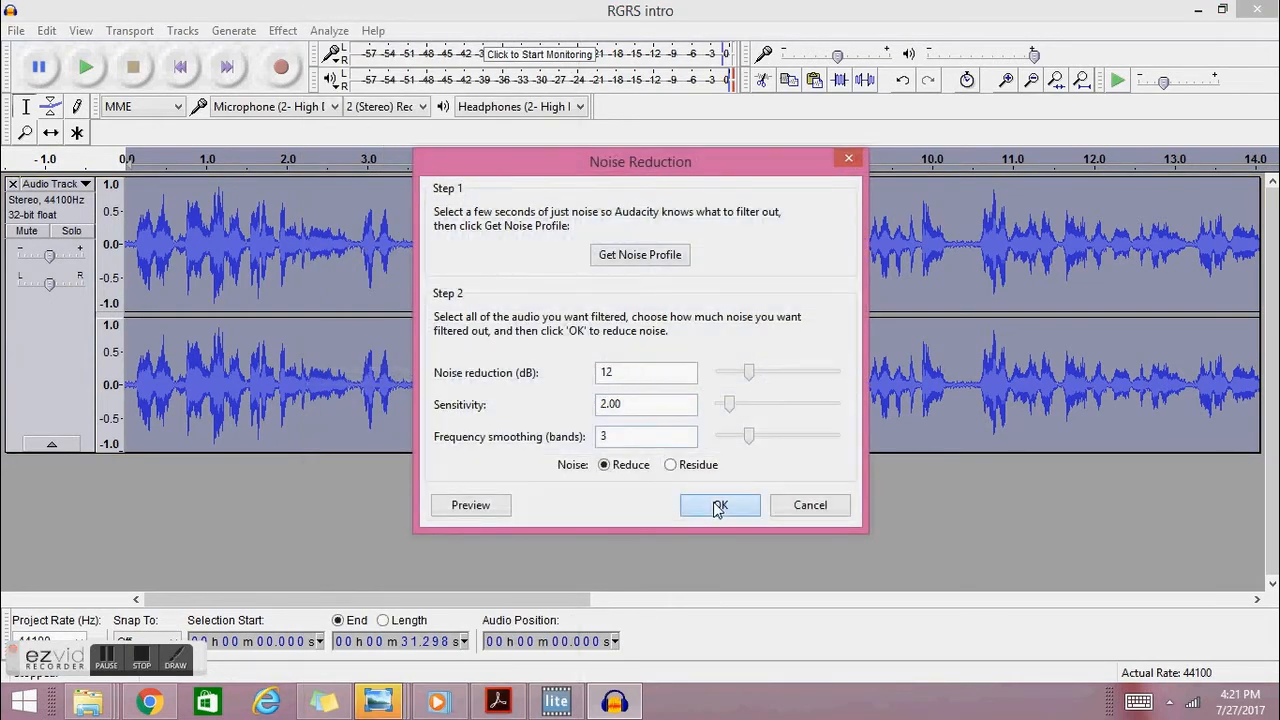
{"action": "left_click", "coordinate": [719, 506]}
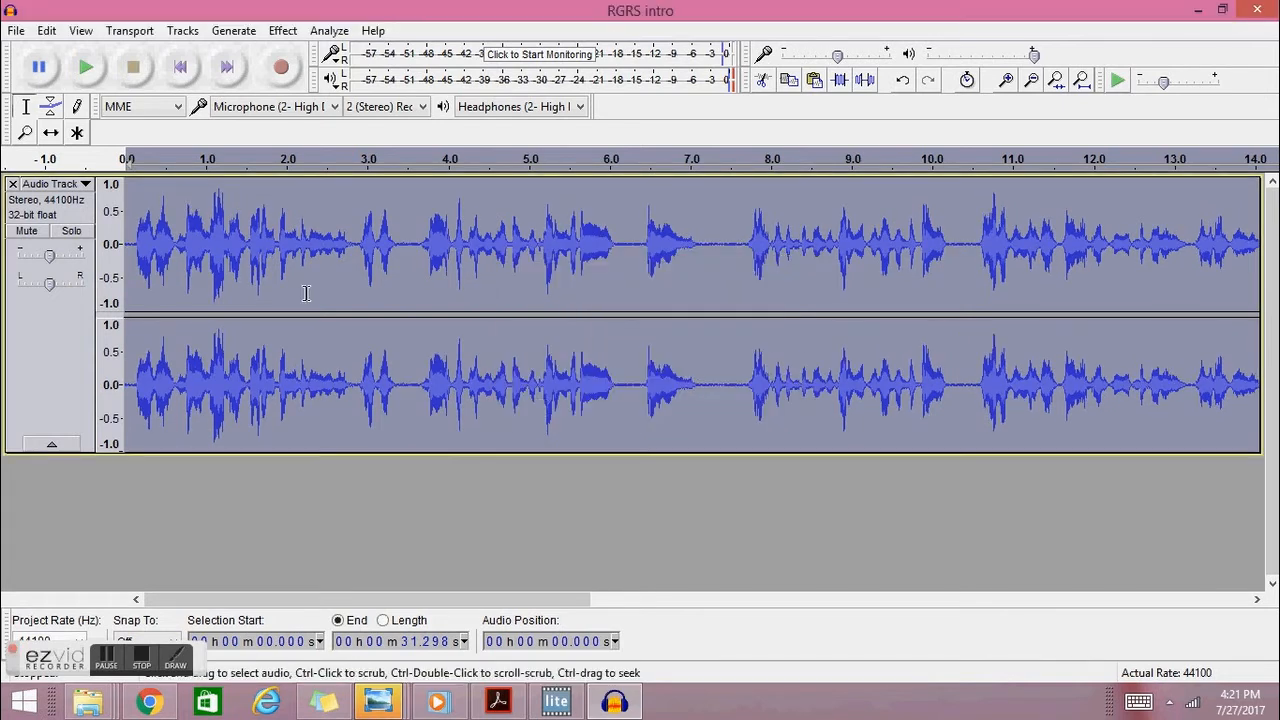
Step: Compress the voice track with a -12 dB threshold, -40 dB noise floor, 2:1 ratio and make-up gain
{"action": "left_click", "coordinate": [282, 30]}
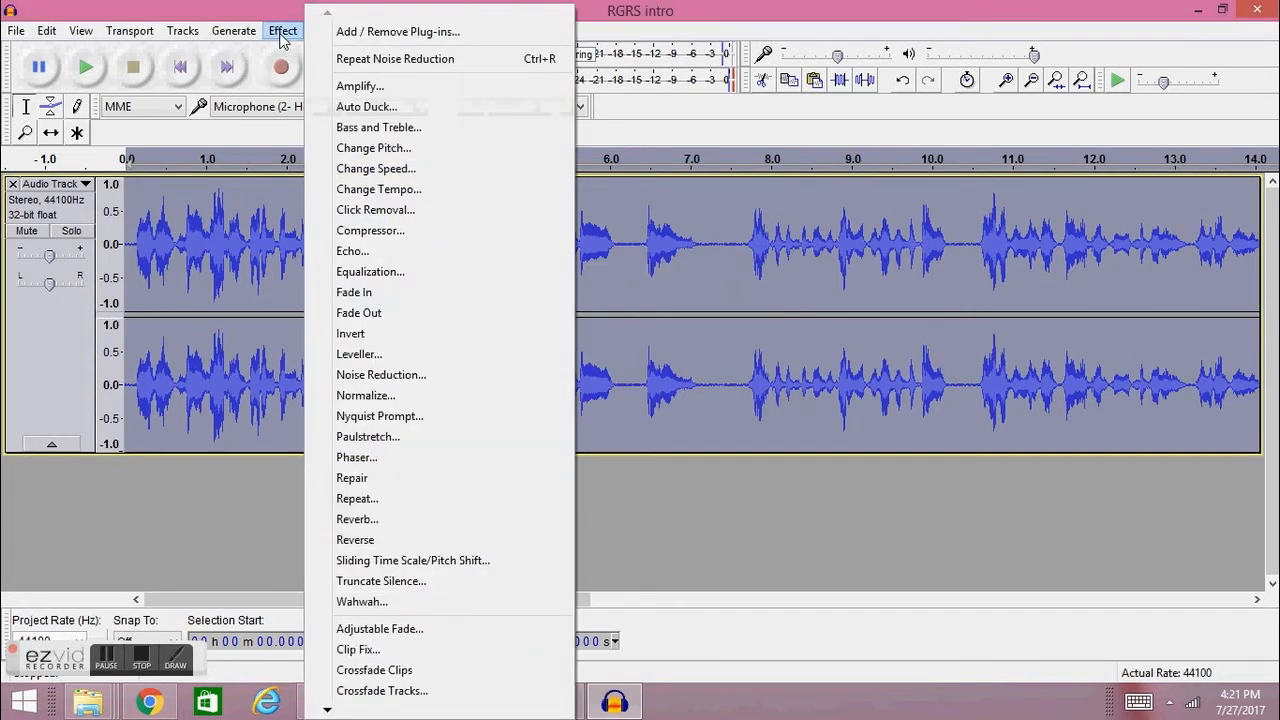
{"action": "left_click", "coordinate": [380, 233]}
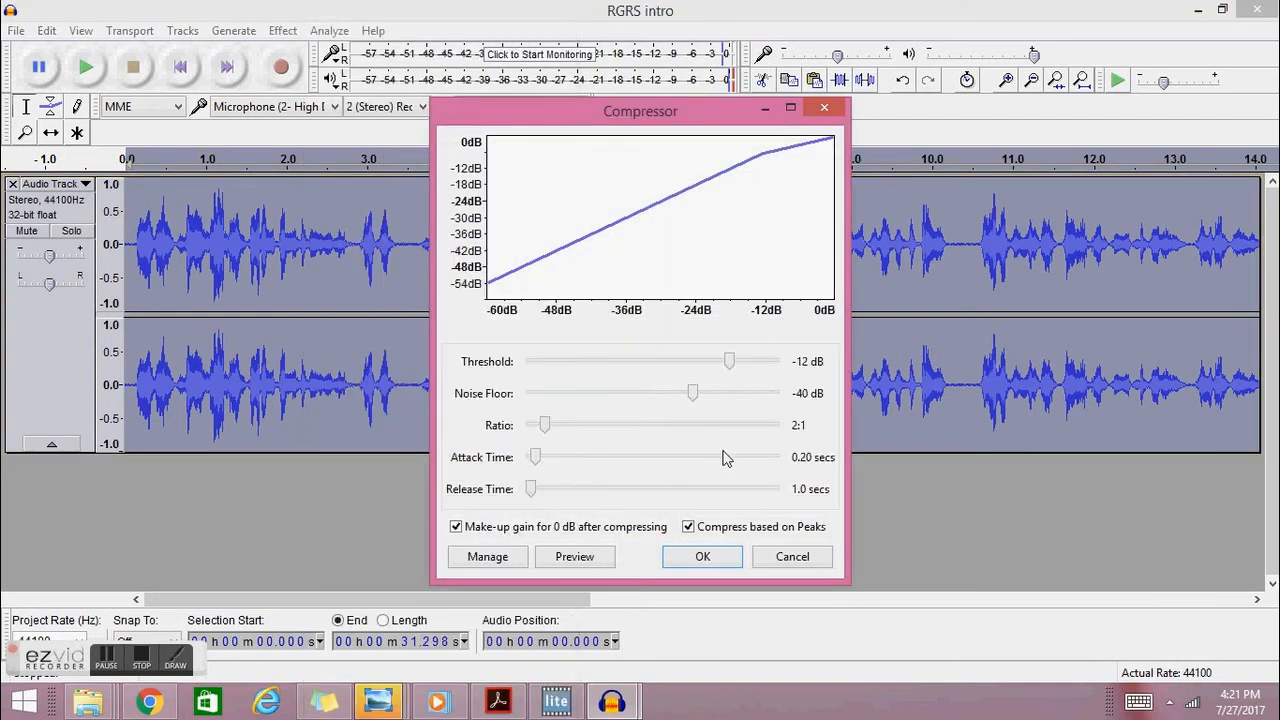
{"action": "left_click", "coordinate": [700, 557]}
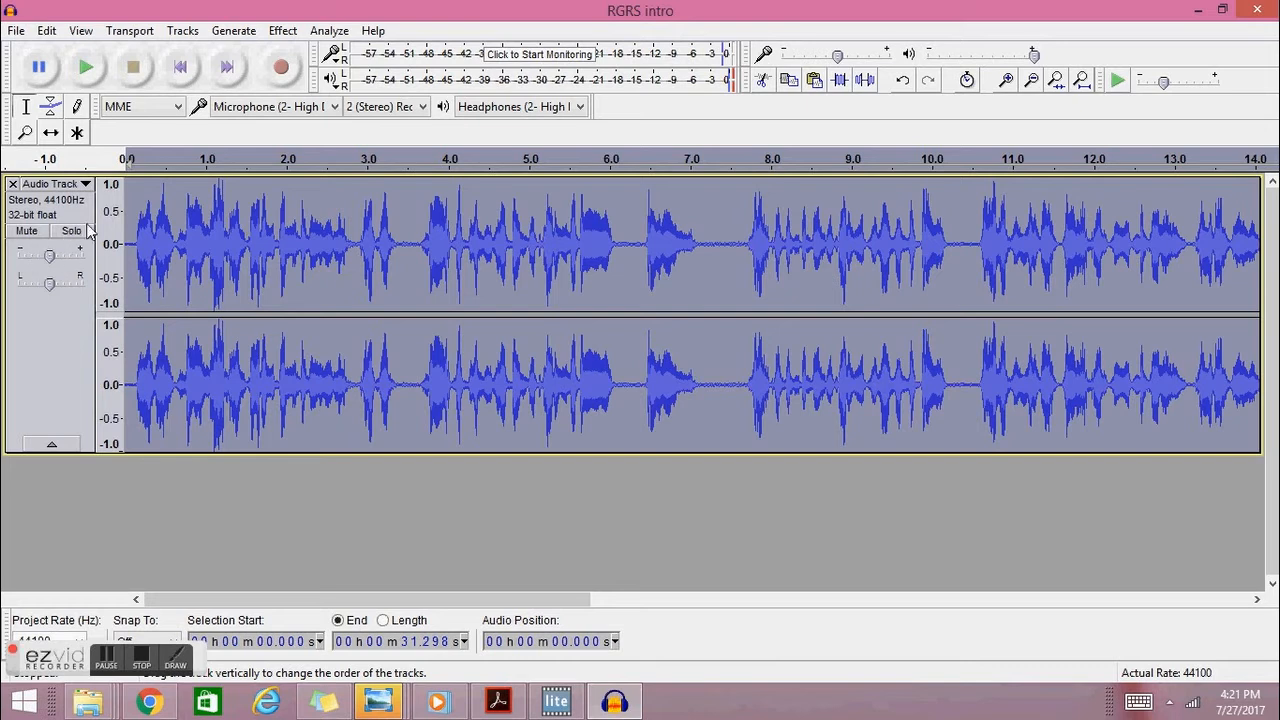
Step: Import the MP3 "Exodus - Low Rider" from the Downloads folder below the voice track
{"action": "left_click", "coordinate": [16, 30]}
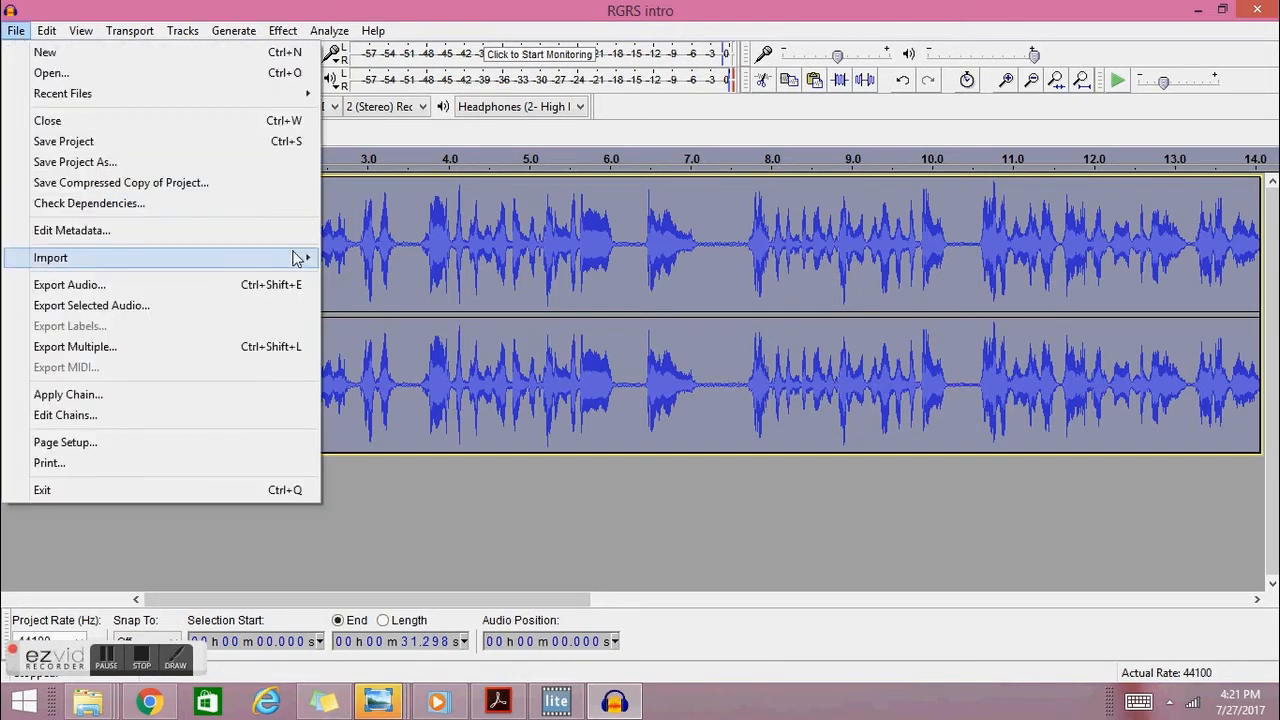
{"action": "mouse_move", "coordinate": [297, 258]}
{"action": "left_click", "coordinate": [357, 258]}
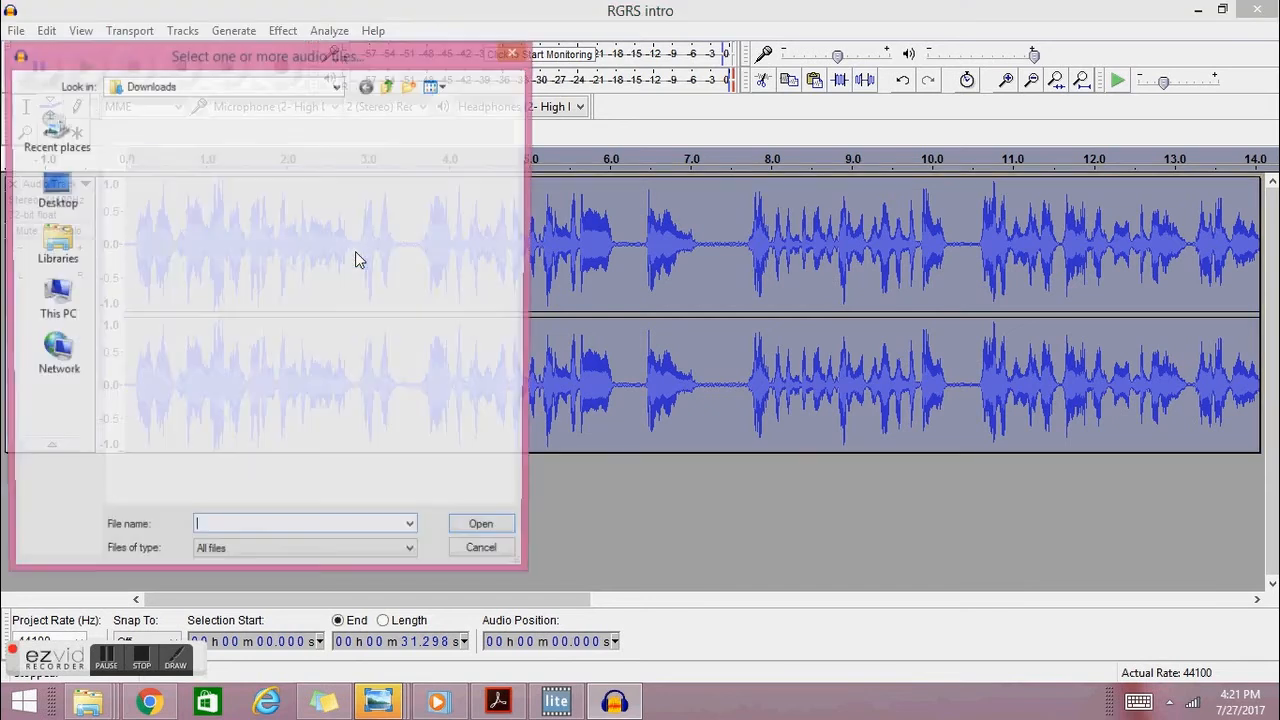
{"action": "left_click", "coordinate": [195, 488]}
{"action": "left_click", "coordinate": [480, 535]}
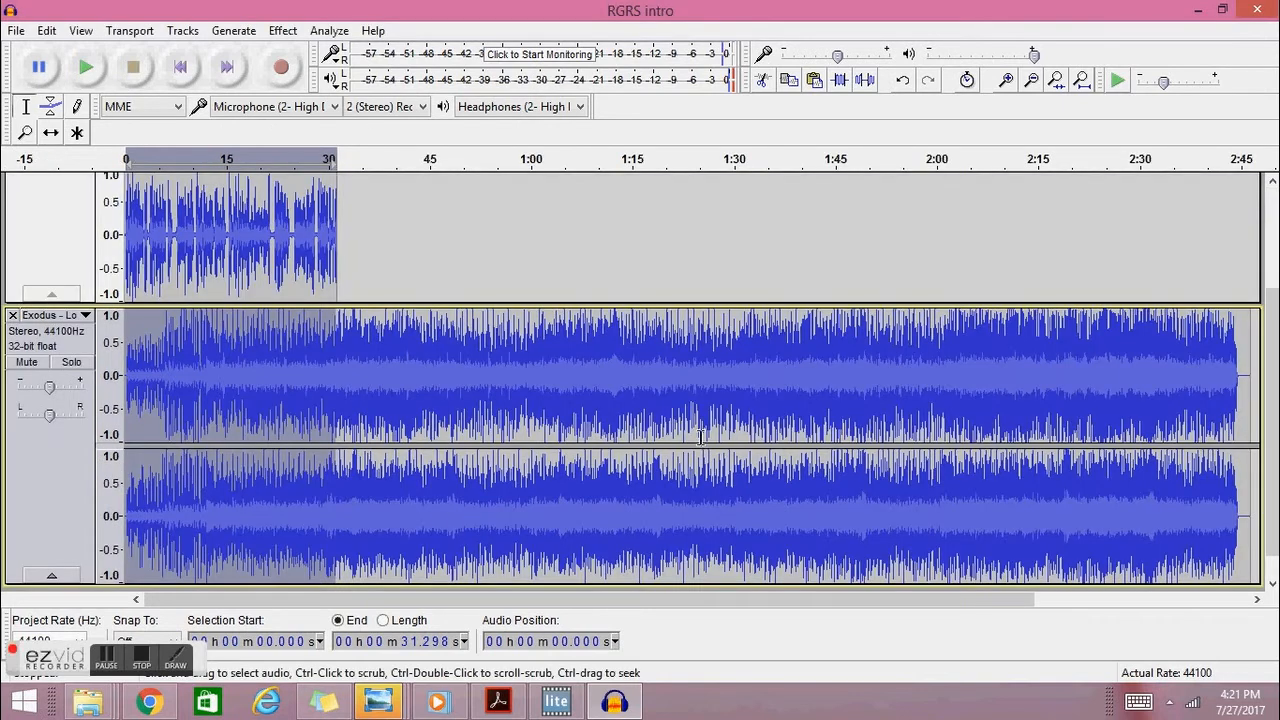
Step: Cut the music track from the end of the voice at 31.298 s onward and lower its gain
{"action": "left_click_drag", "start_coordinate": [1254, 521], "coordinate": [333, 540]}
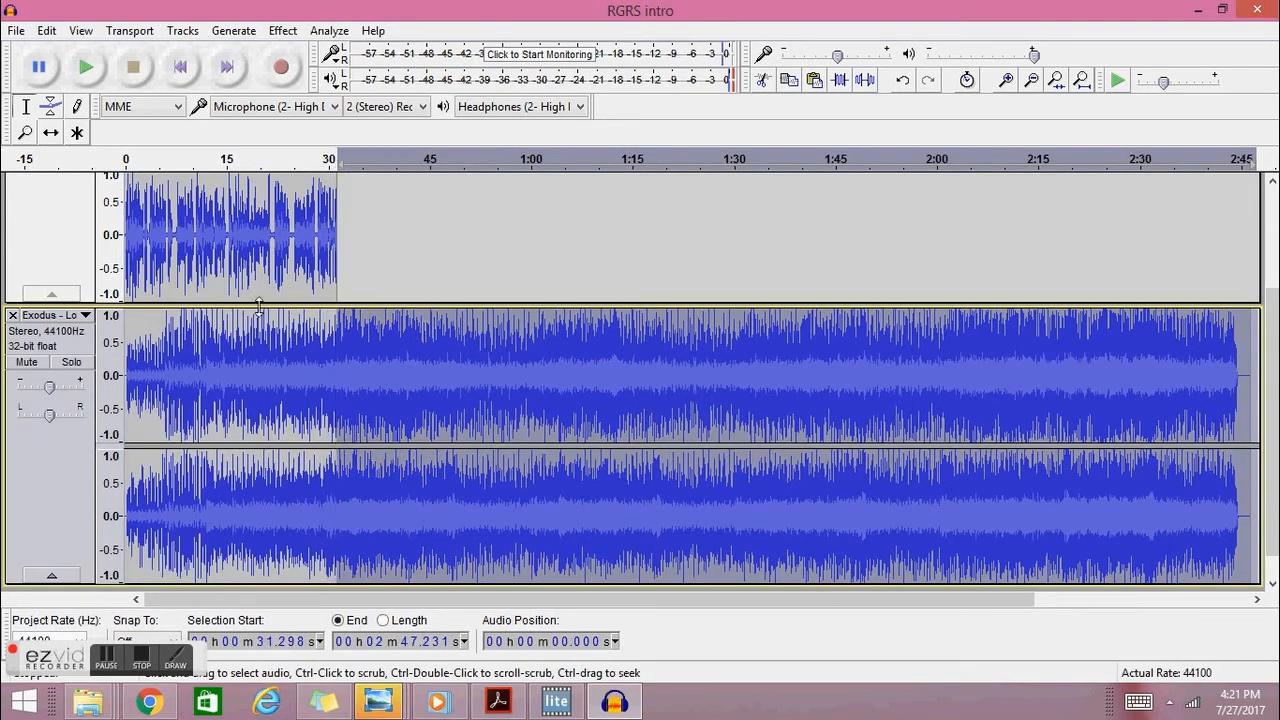
{"action": "left_click", "coordinate": [47, 31]}
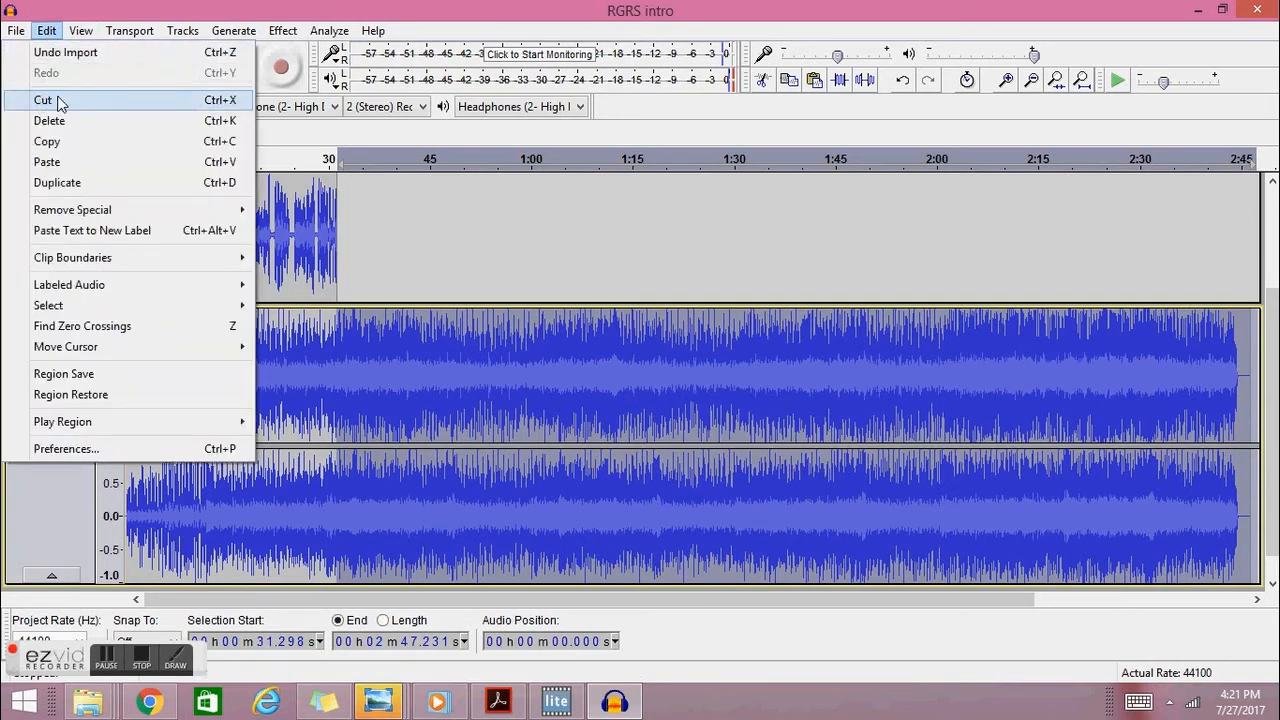
{"action": "left_click", "coordinate": [58, 100]}
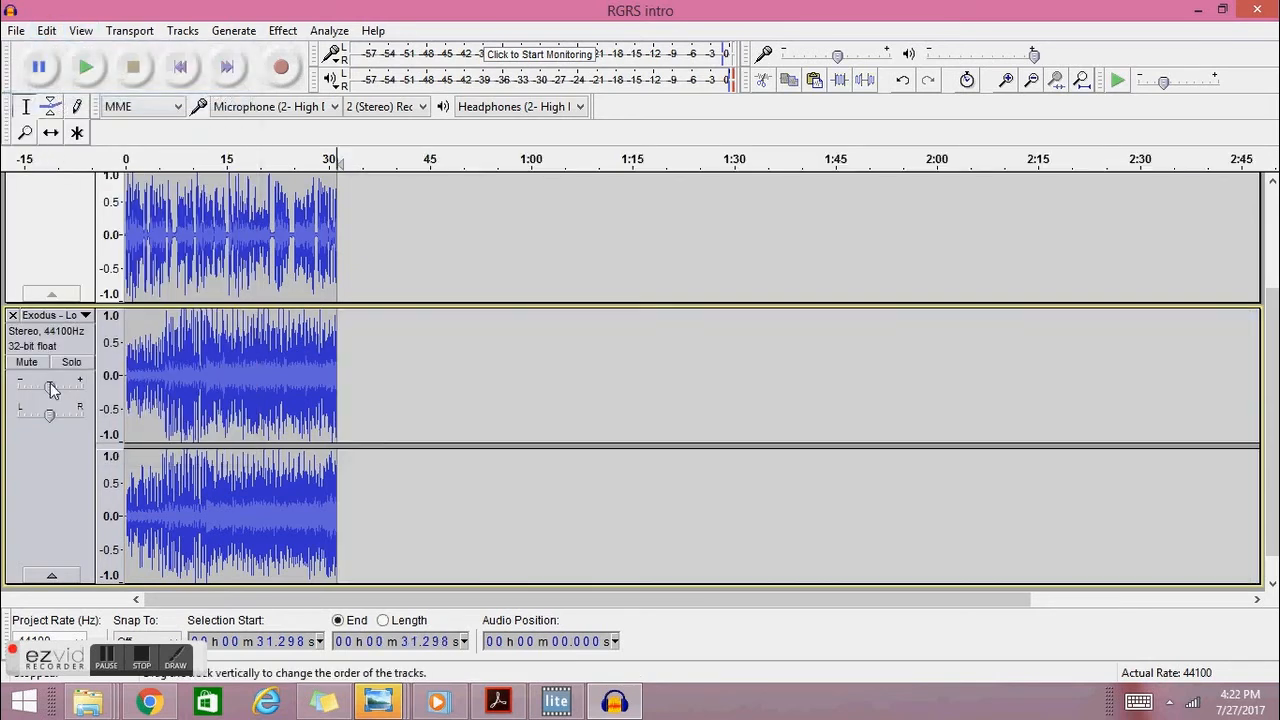
{"action": "mouse_move", "coordinate": [53, 390]}
{"action": "left_click_drag", "start_coordinate": [53, 390], "coordinate": [14, 395]}
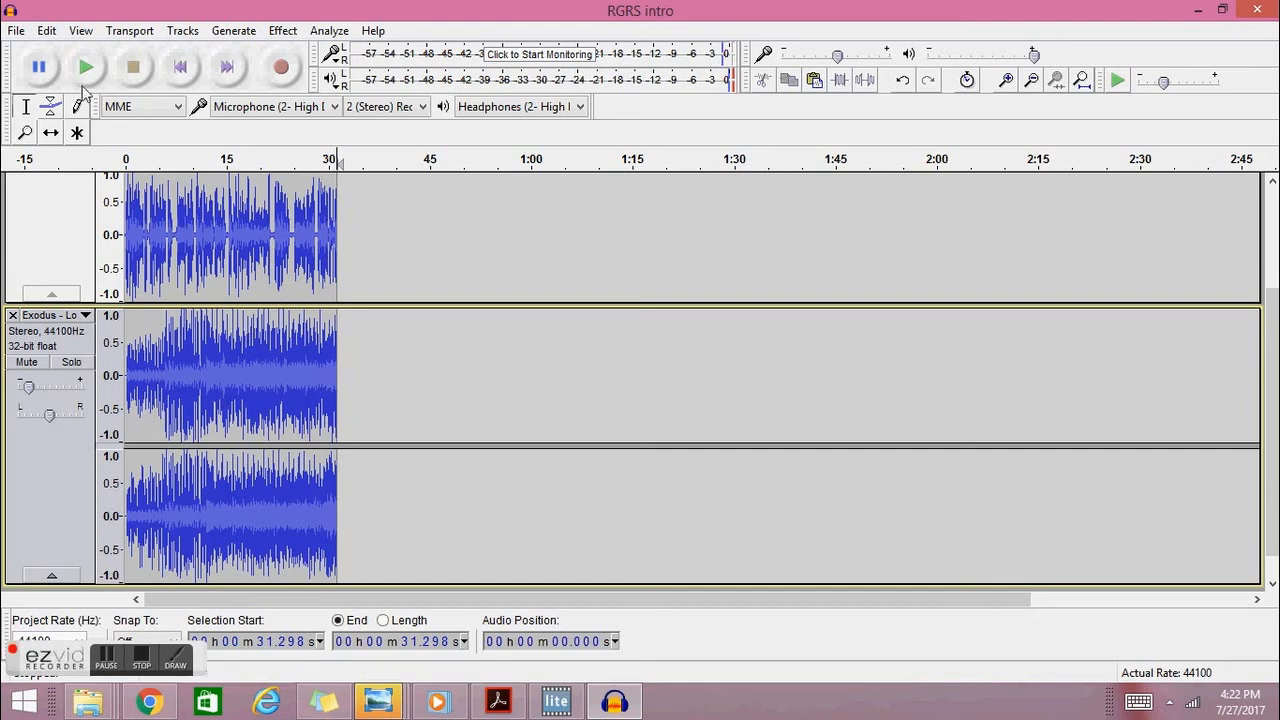
Step: Import a second copy of the "Exodus - Low Rider" MP3 from Downloads as another track
{"action": "left_click", "coordinate": [10, 32]}
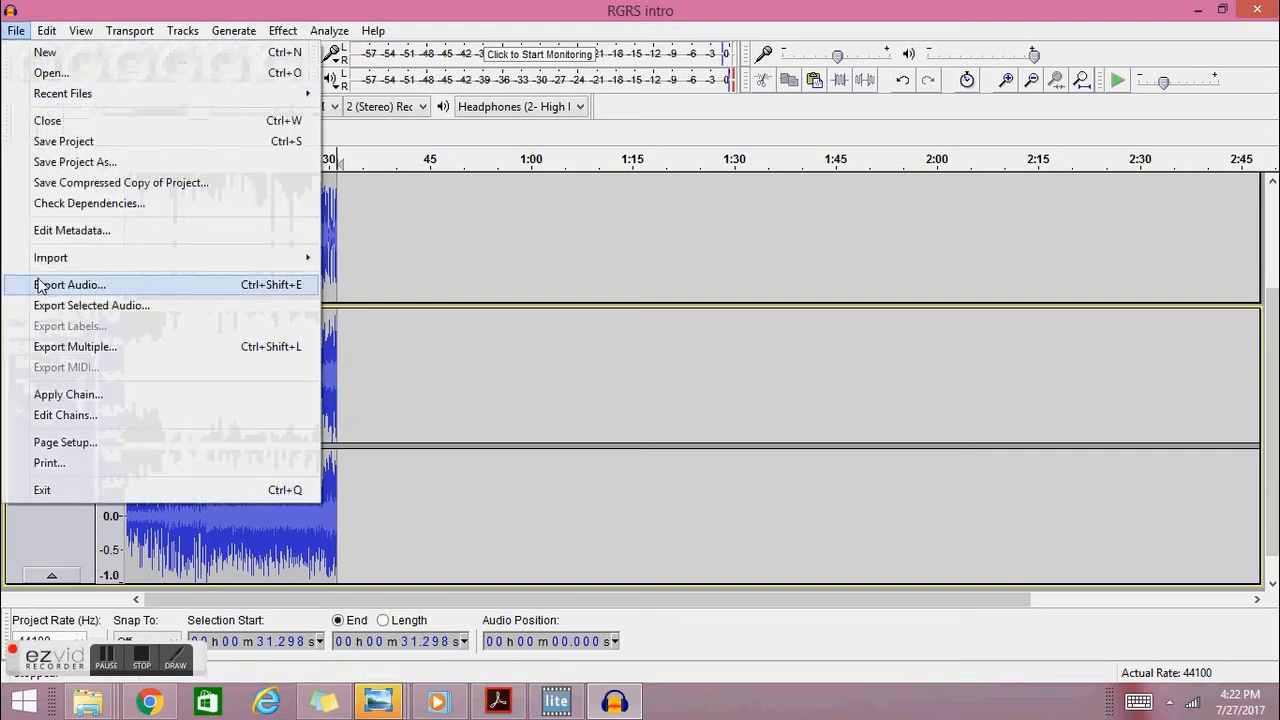
{"action": "mouse_move", "coordinate": [296, 263]}
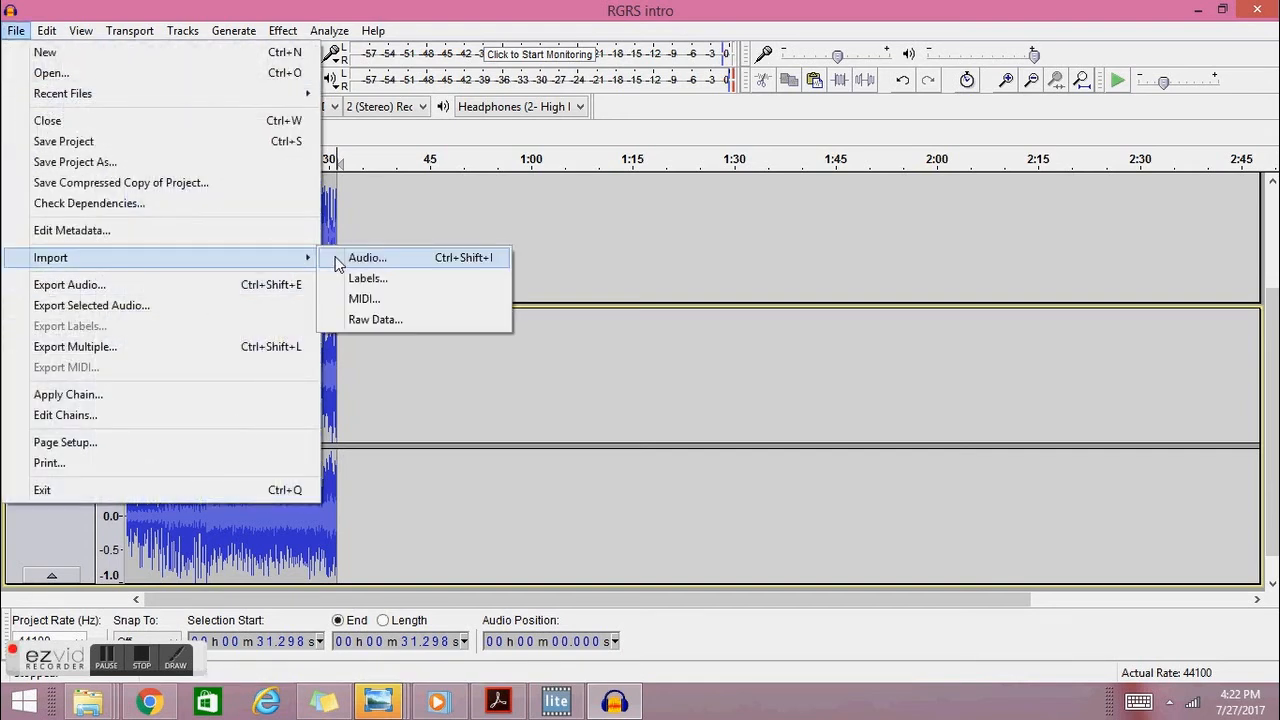
{"action": "left_click", "coordinate": [380, 258]}
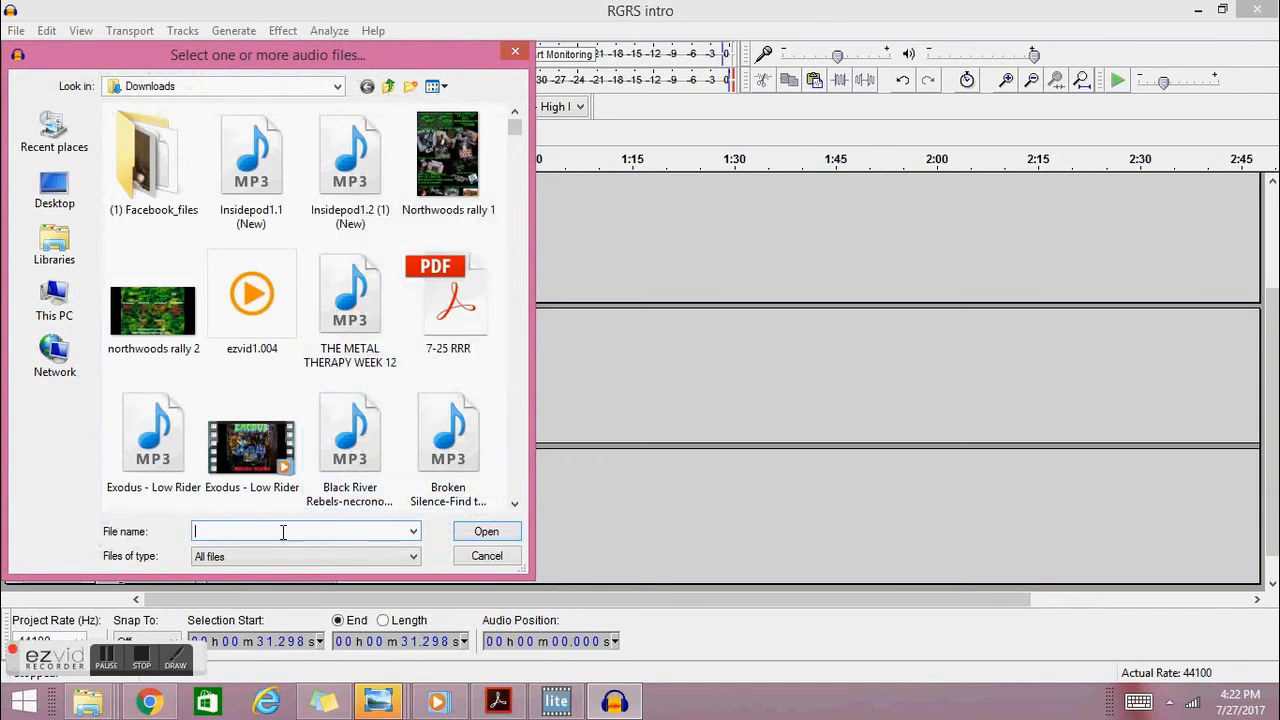
{"action": "left_click", "coordinate": [150, 465]}
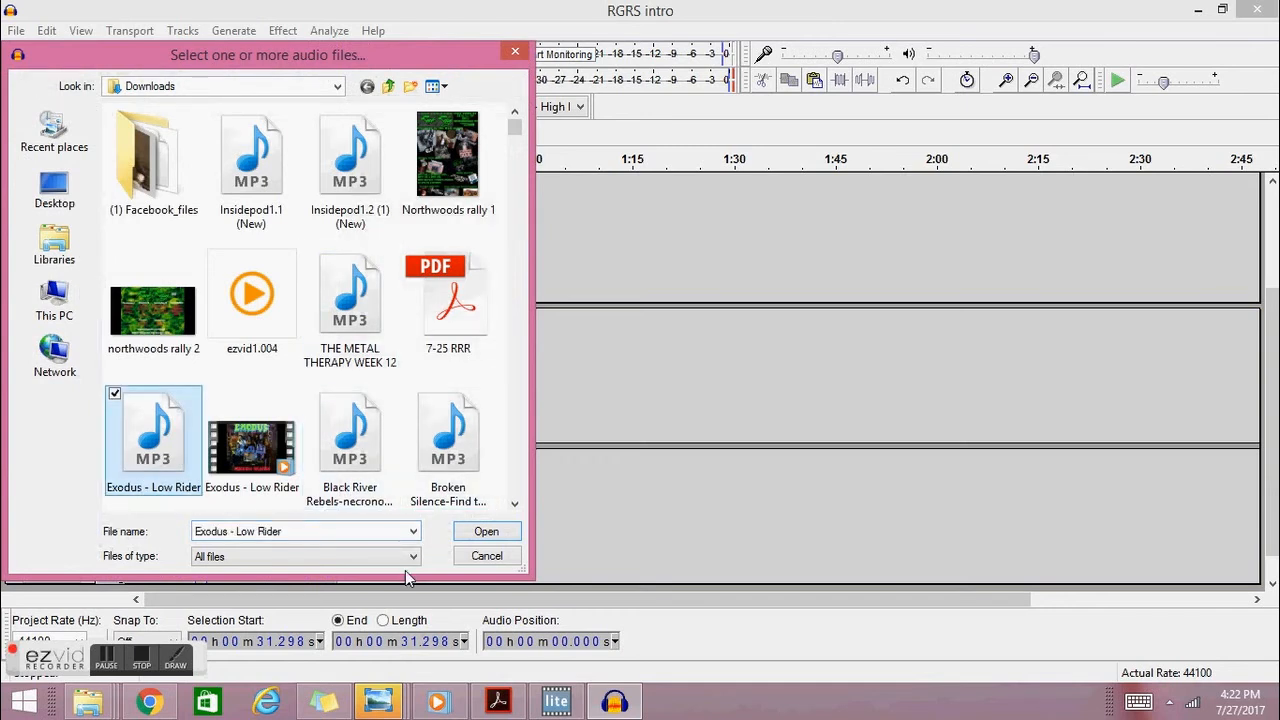
{"action": "left_click", "coordinate": [487, 532]}
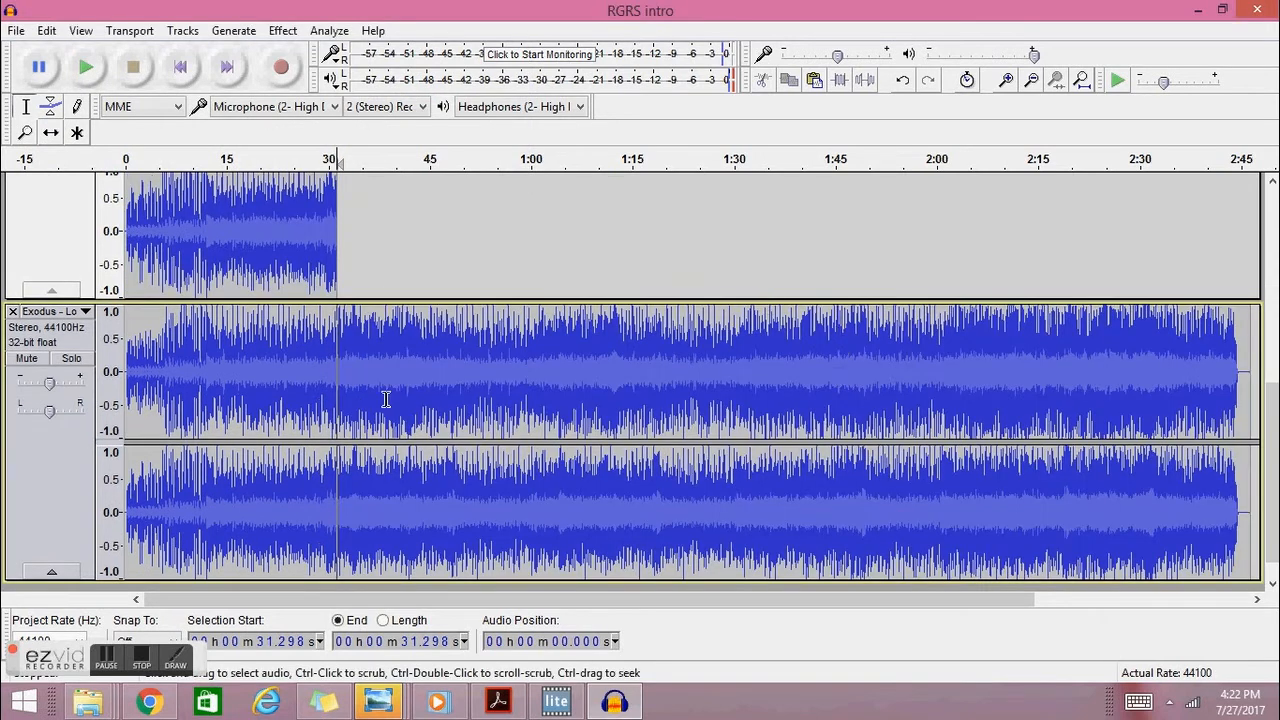
Step: Shift the second music copy to start at about 30 seconds, near the voice's end, and play the transition briefly
{"action": "left_click", "coordinate": [54, 136]}
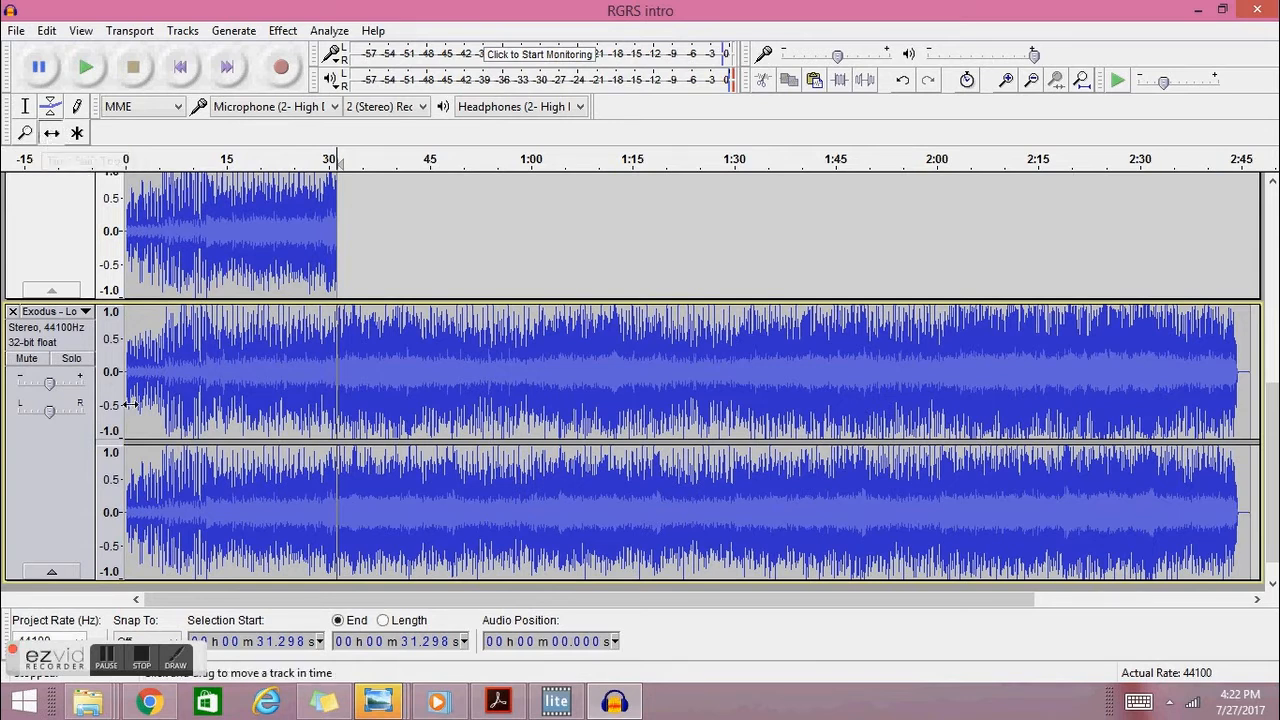
{"action": "left_click_drag", "start_coordinate": [188, 394], "coordinate": [394, 389]}
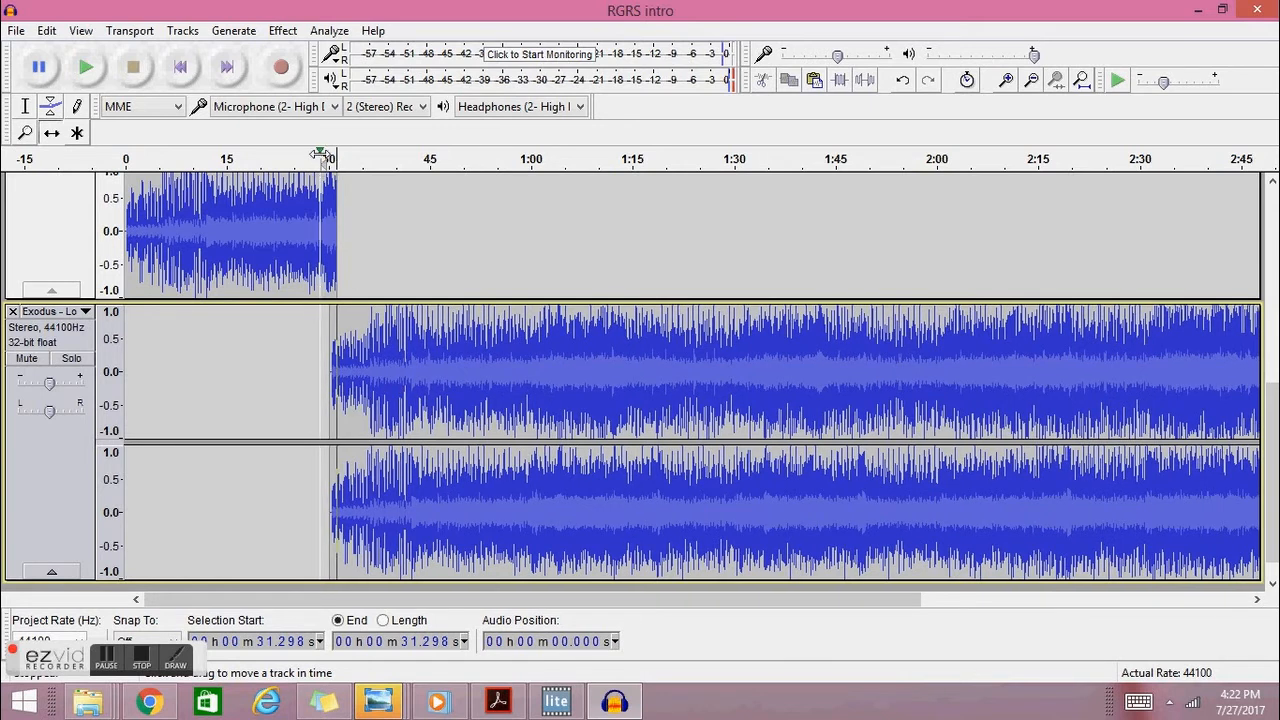
{"action": "left_click", "coordinate": [322, 155]}
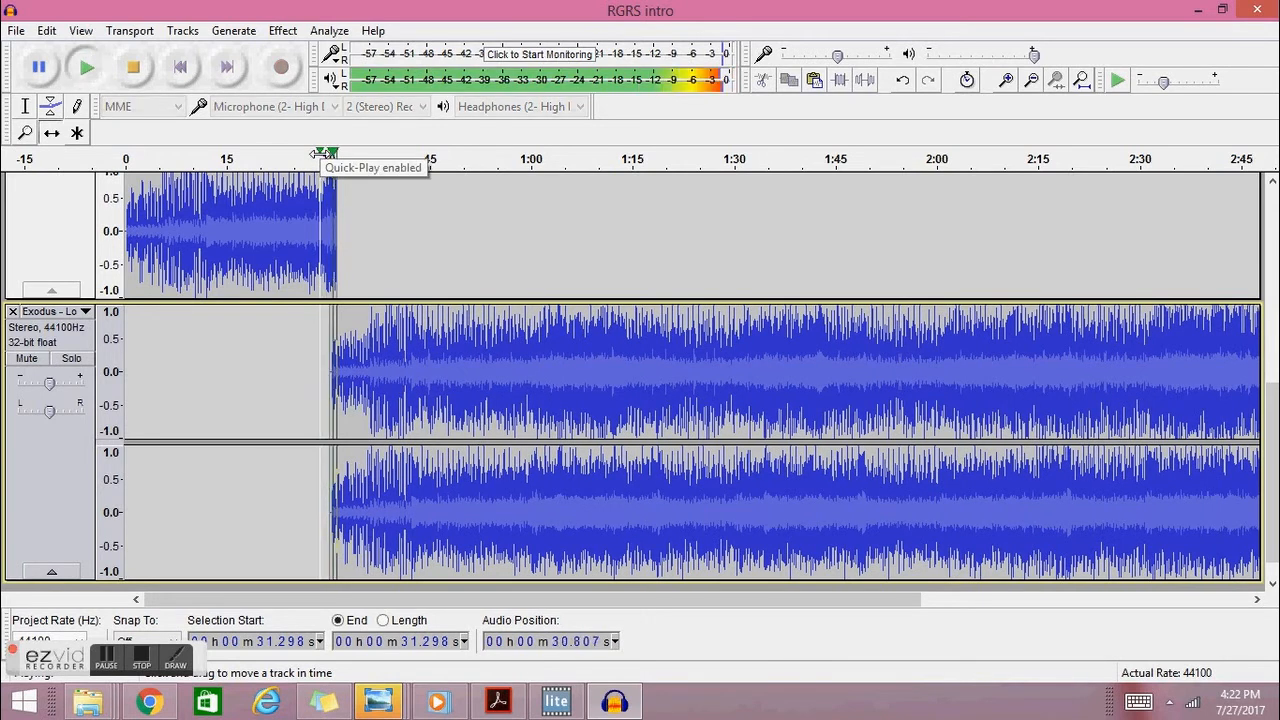
{"action": "left_click", "coordinate": [140, 74]}
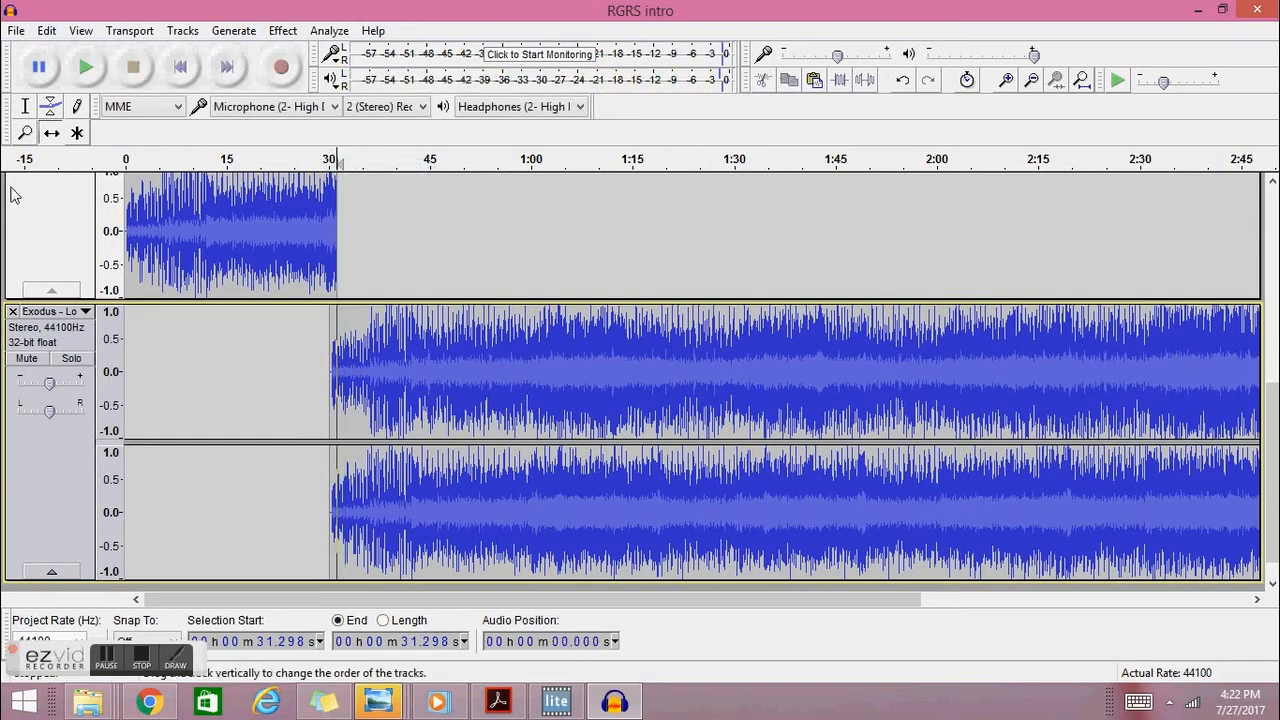
Step: Import the song "Static-X - Cold.mp3" from the Downloads folder as a new track
{"action": "left_click", "coordinate": [17, 33]}
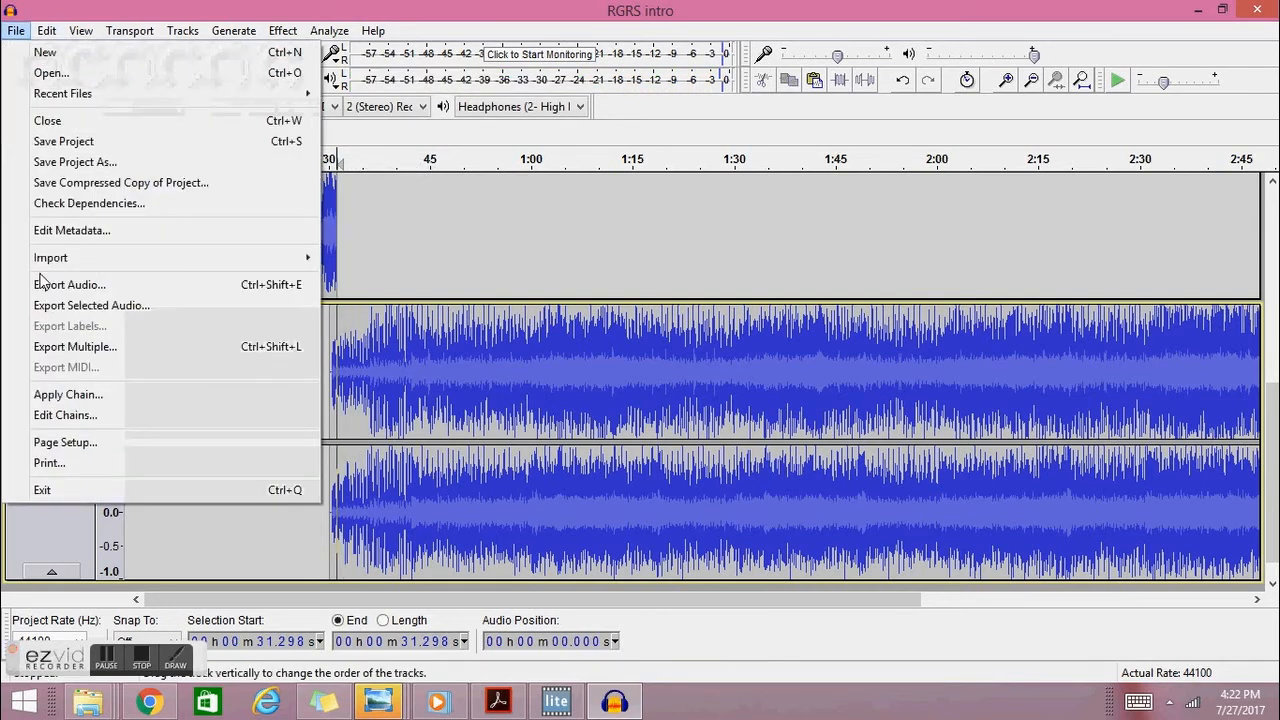
{"action": "mouse_move", "coordinate": [191, 260]}
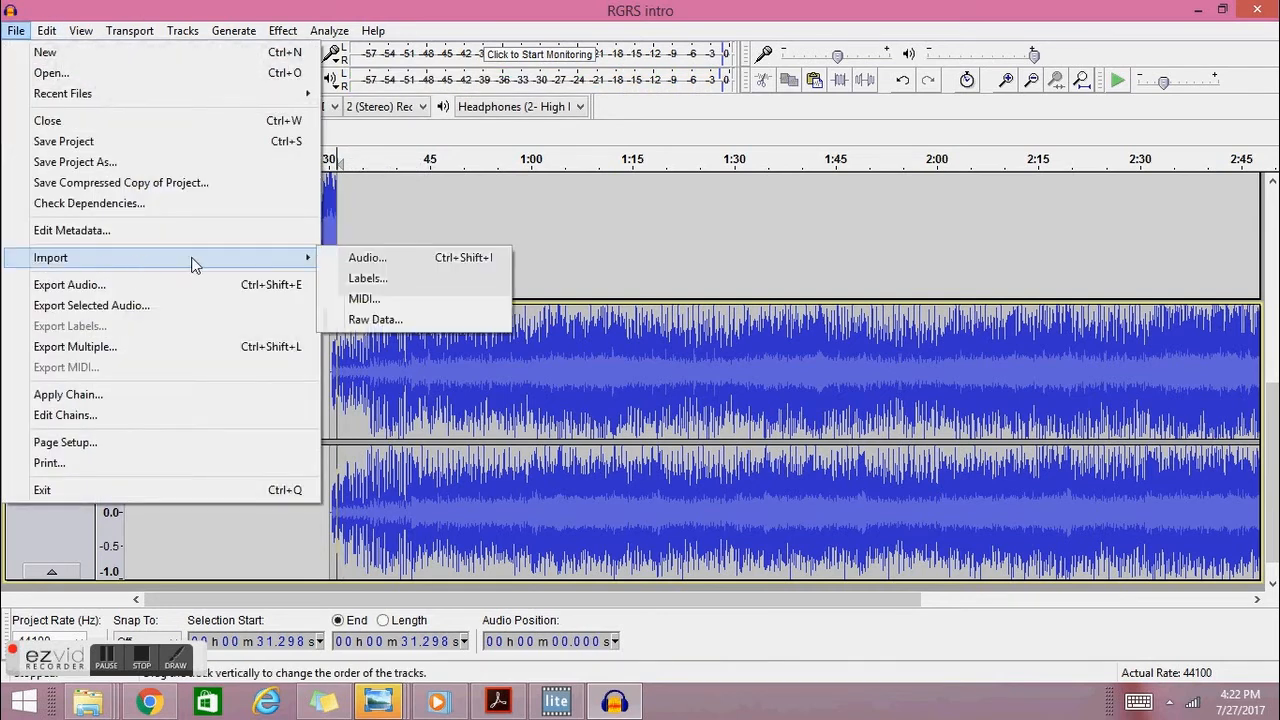
{"action": "left_click", "coordinate": [366, 258]}
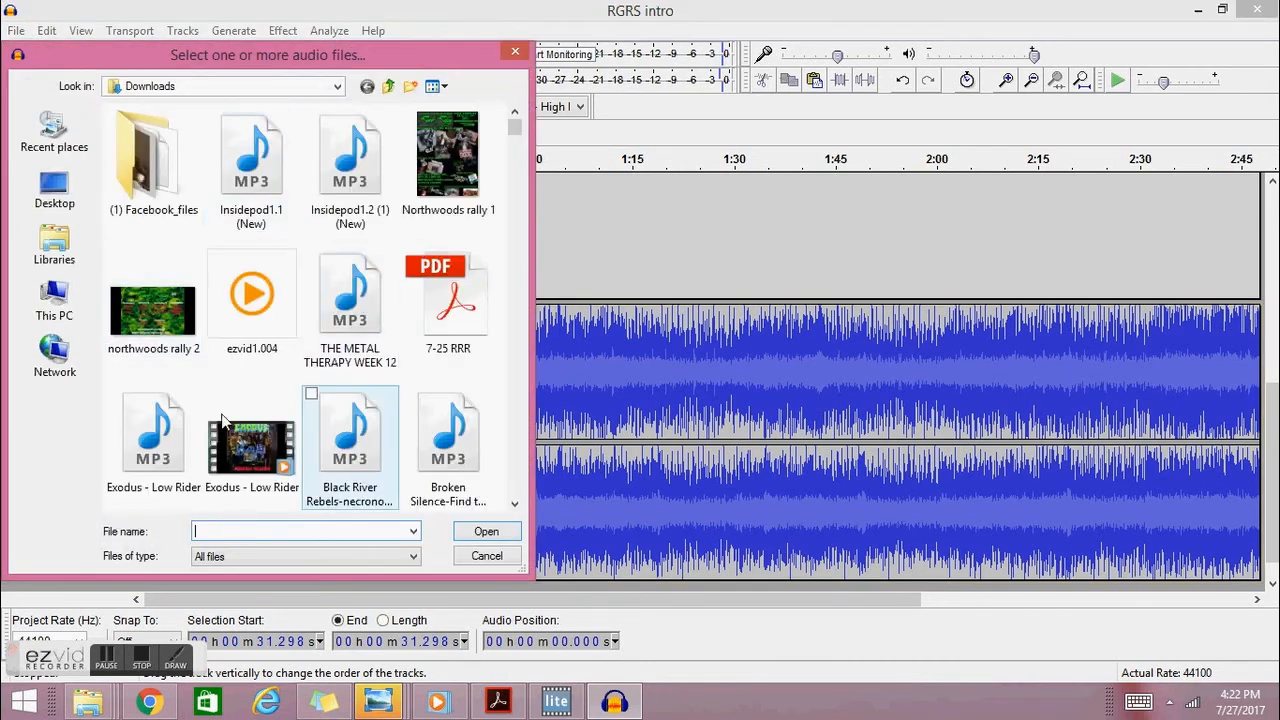
{"action": "type", "text": "tat"}
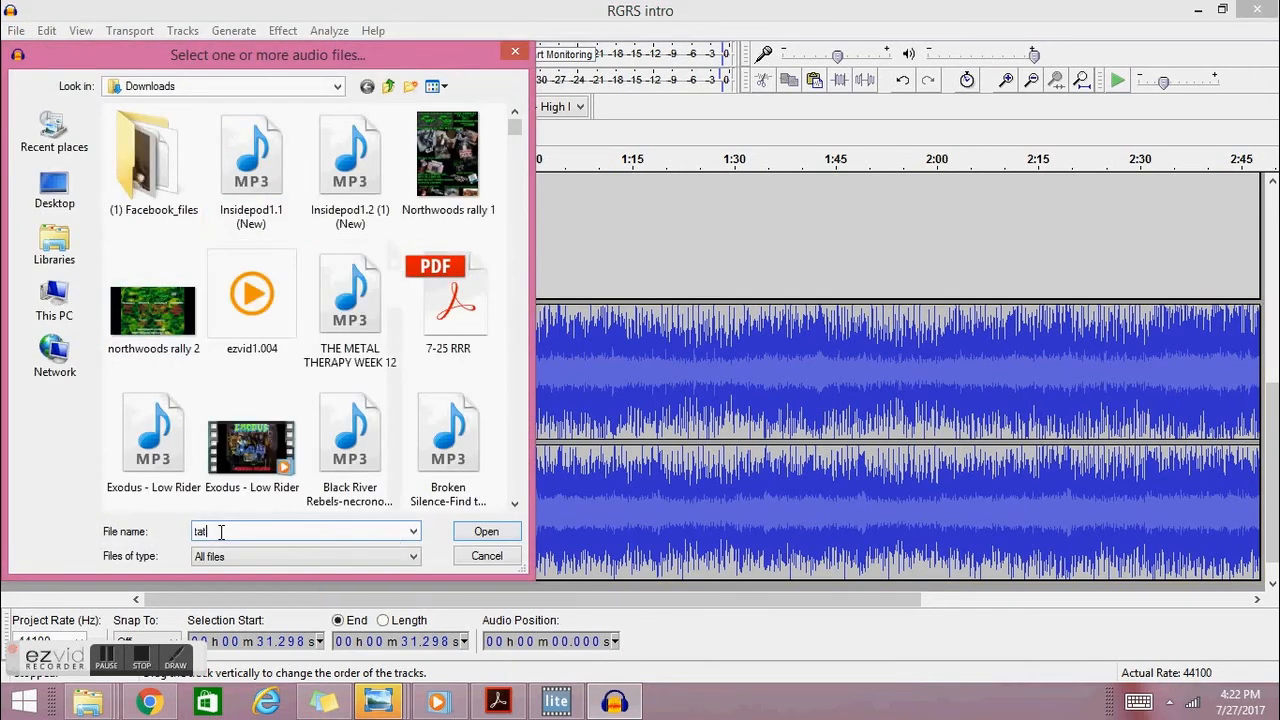
{"action": "key", "text": "BackSpace"}
{"action": "key", "text": "BackSpace"}
{"action": "type", "text": "st"}
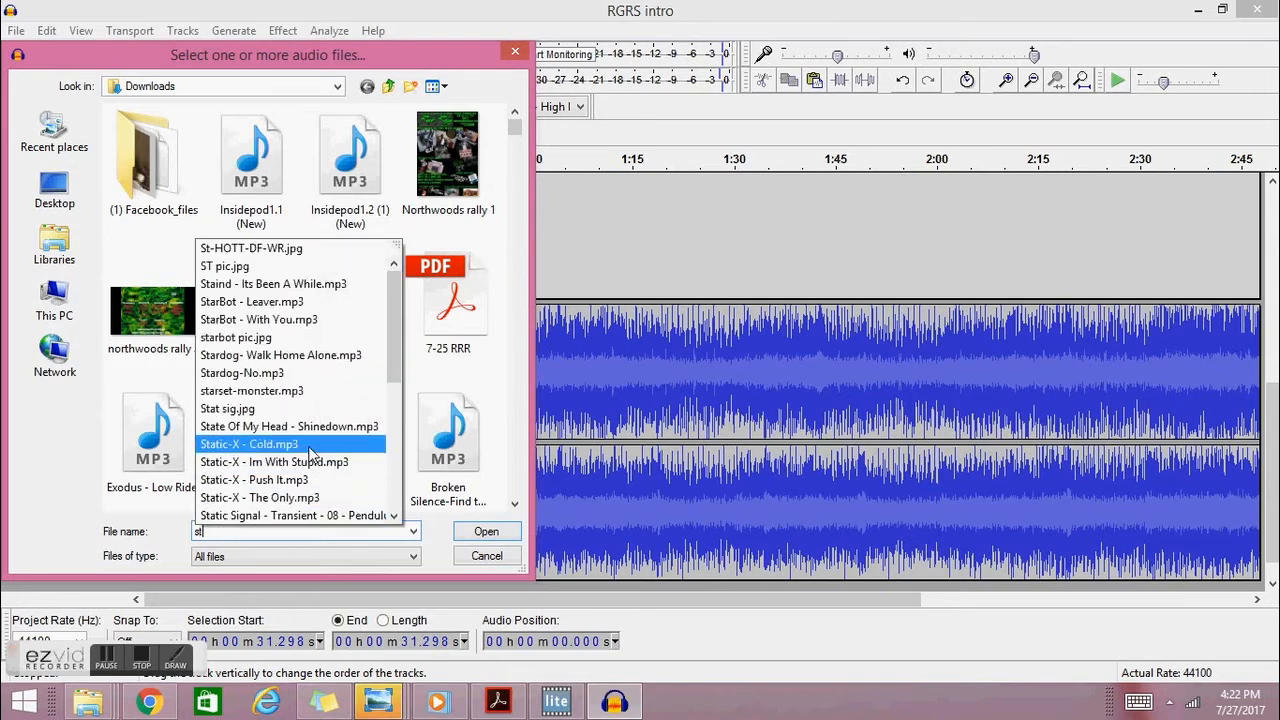
{"action": "left_click", "coordinate": [310, 446]}
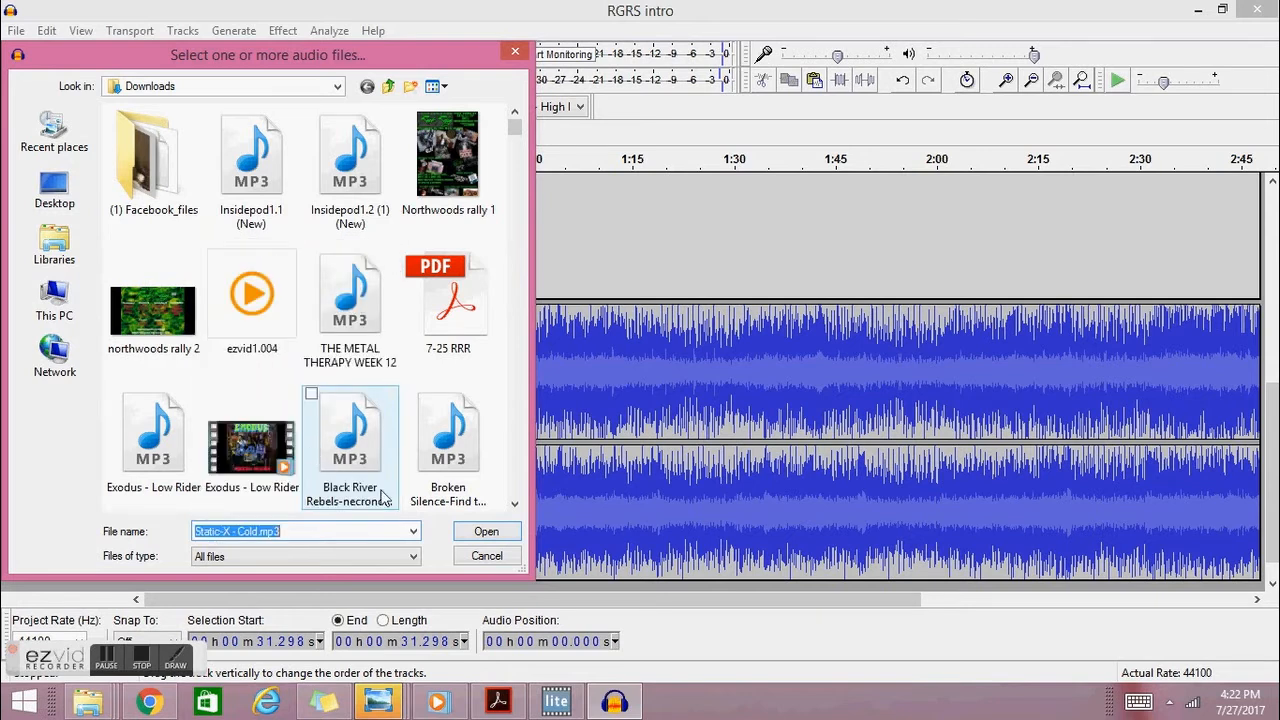
{"action": "left_click", "coordinate": [486, 533]}
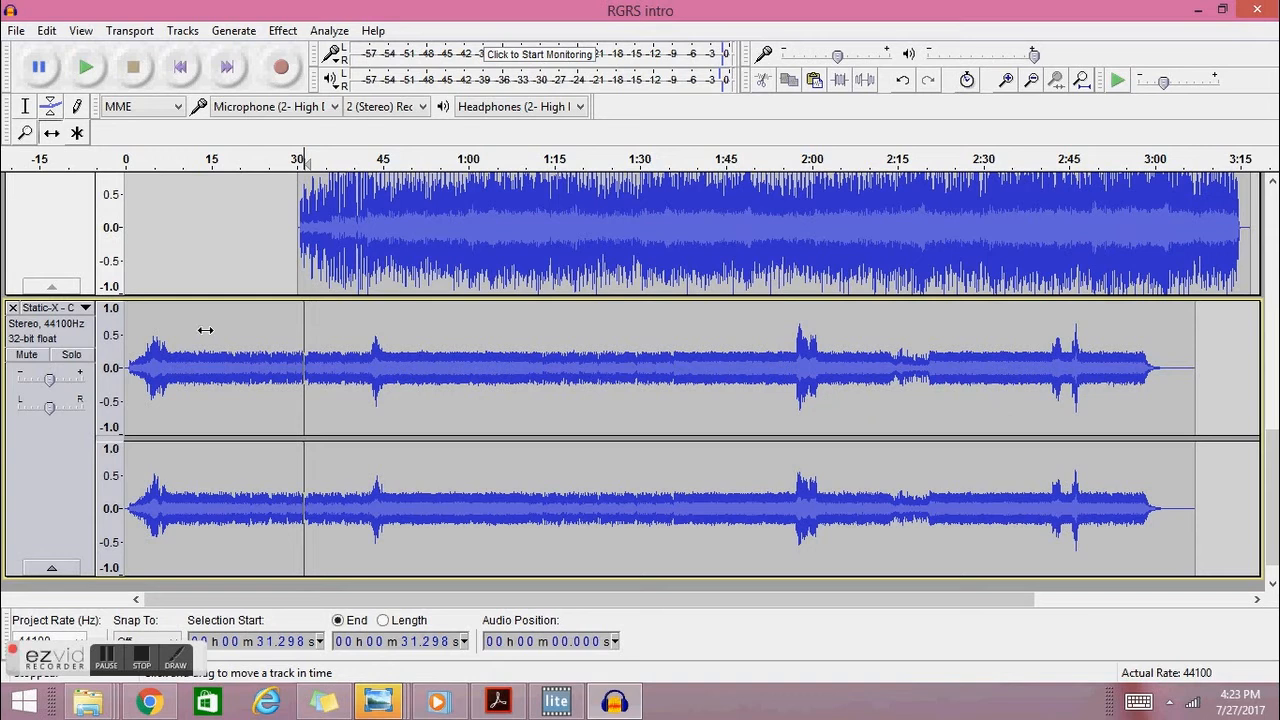
Step: Shift the Static-X track to start at about 3:14, where the Exodus song above it ends
{"action": "left_click_drag", "start_coordinate": [186, 365], "coordinate": [1228, 392]}
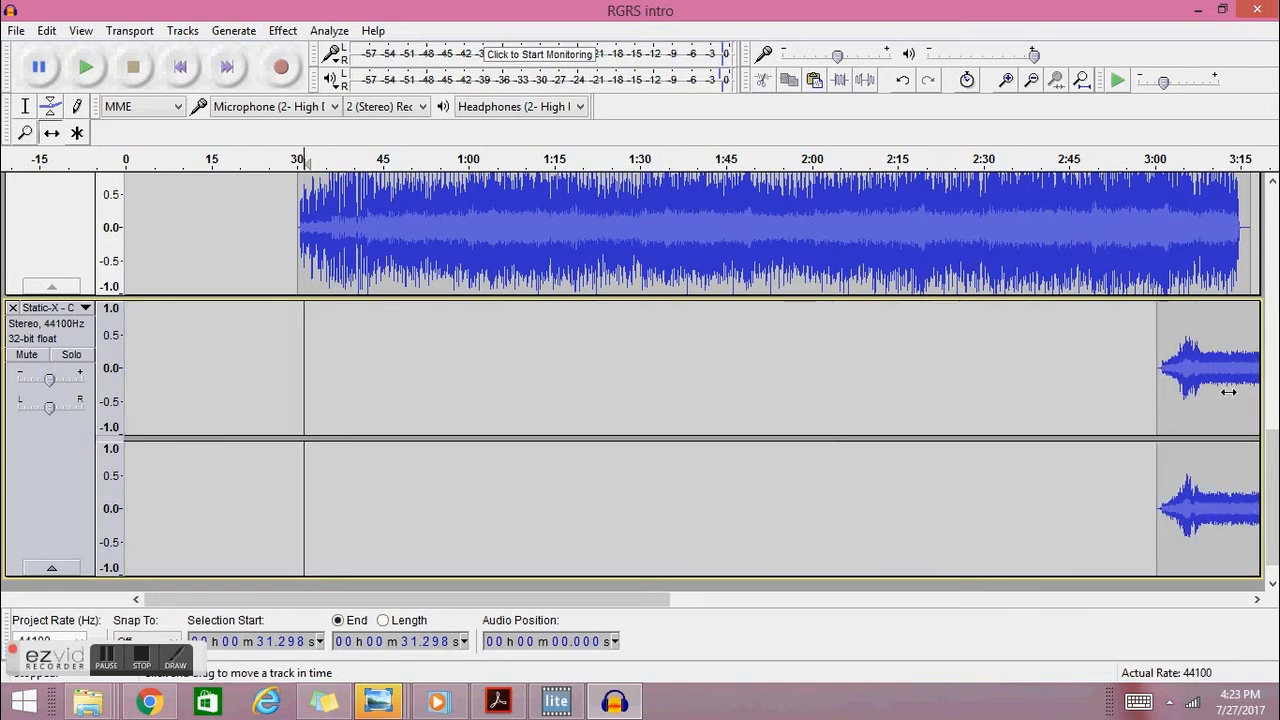
{"action": "left_click", "coordinate": [1258, 600]}
{"action": "left_click", "coordinate": [1258, 600]}
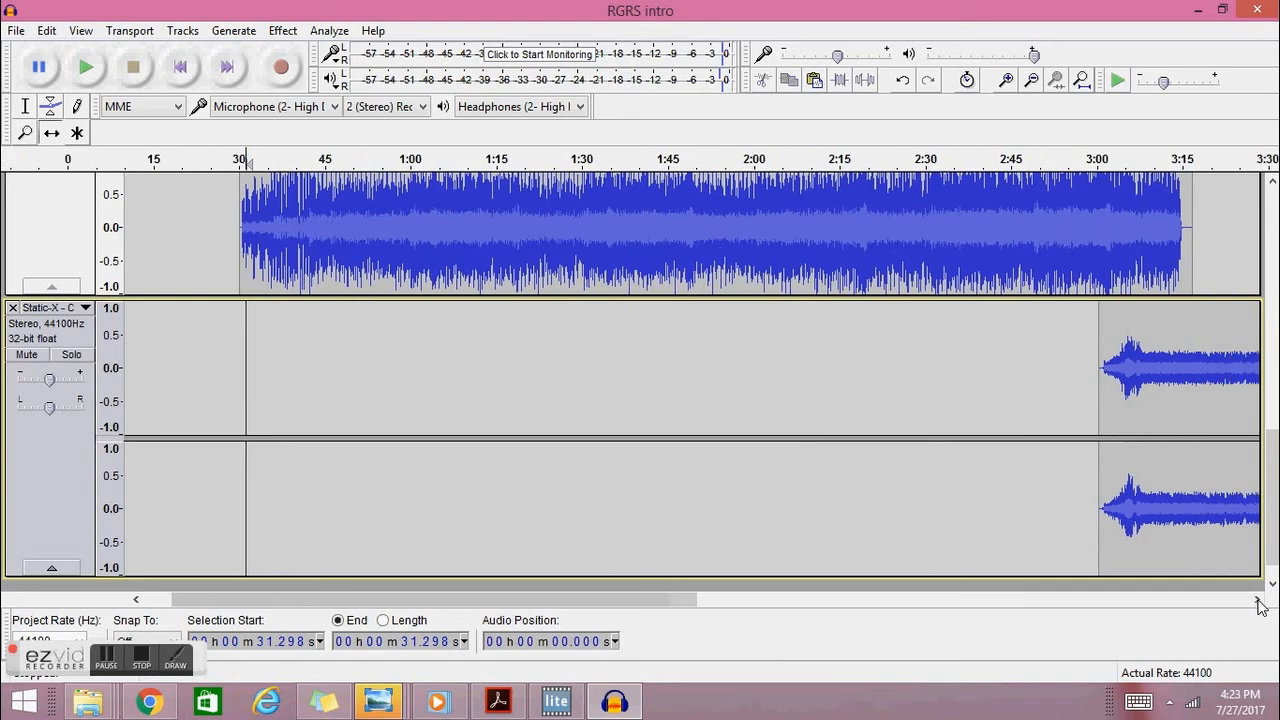
{"action": "left_click", "coordinate": [1258, 600]}
{"action": "left_click", "coordinate": [1258, 600]}
{"action": "left_click", "coordinate": [1258, 600]}
{"action": "left_click", "coordinate": [1258, 600]}
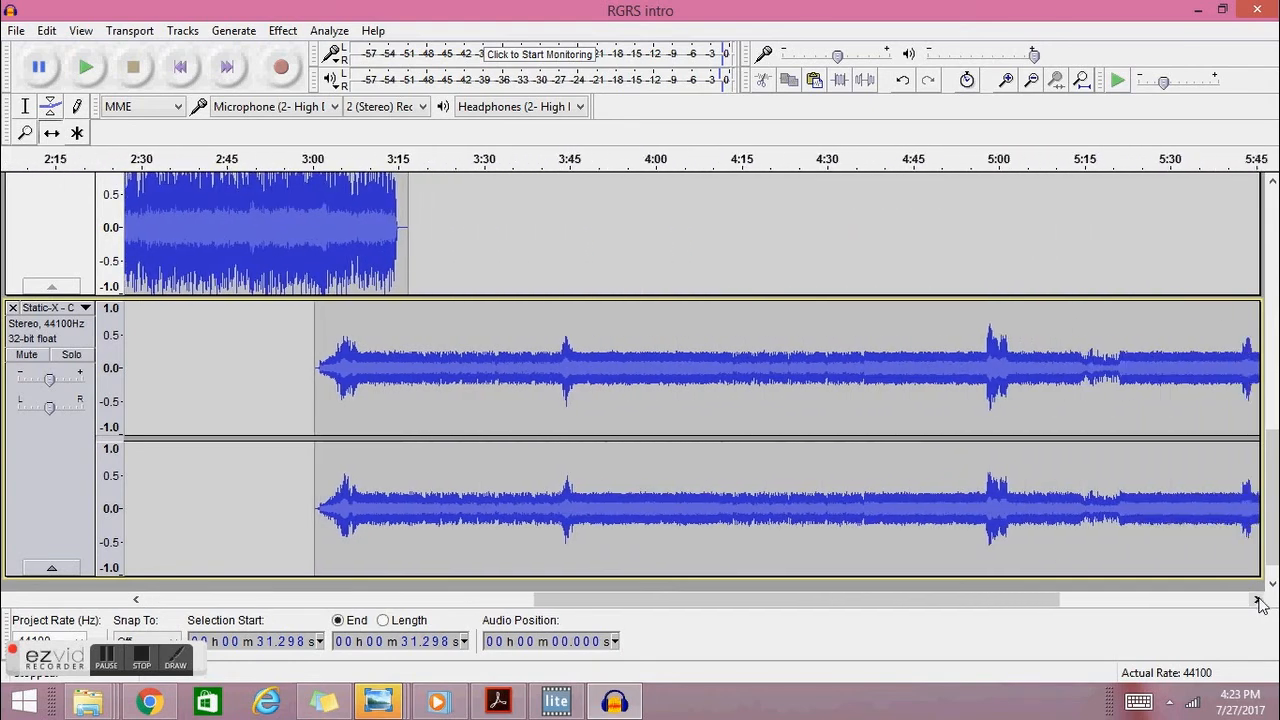
{"action": "left_click_drag", "start_coordinate": [363, 372], "coordinate": [430, 372]}
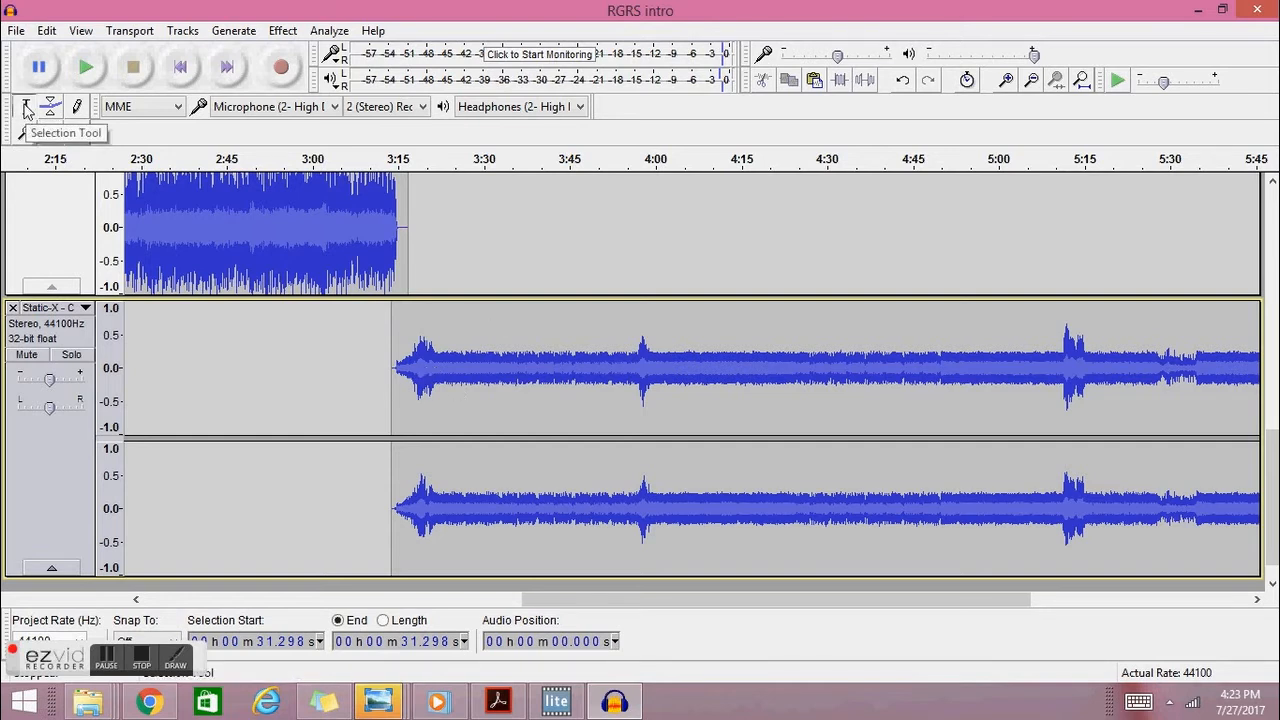
{"action": "left_click", "coordinate": [26, 108]}
{"action": "left_click", "coordinate": [283, 31]}
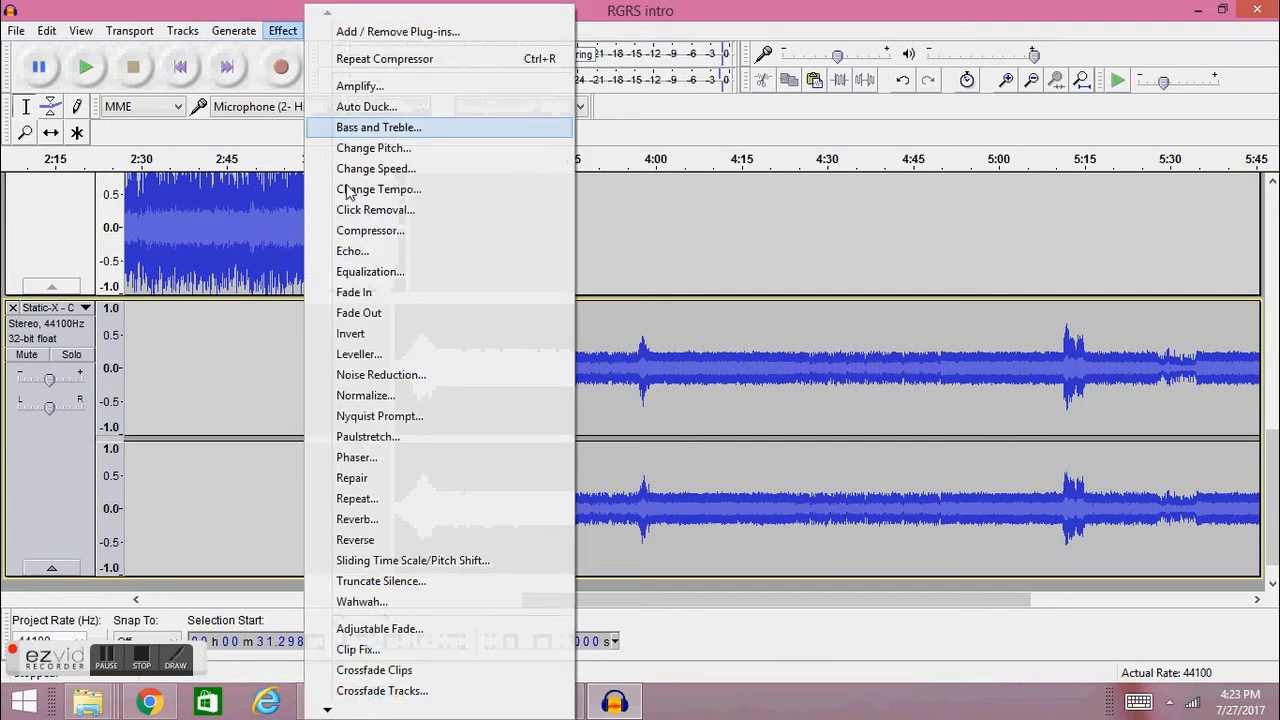
{"action": "left_click", "coordinate": [401, 231]}
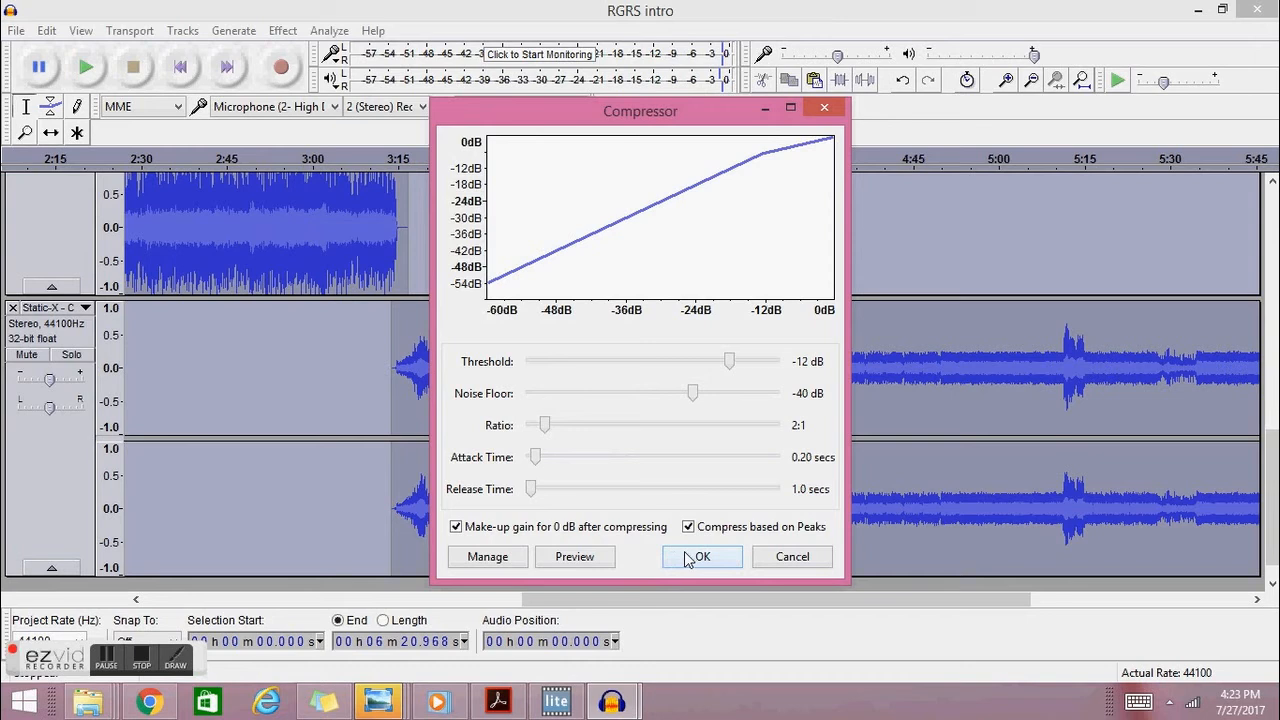
{"action": "left_click", "coordinate": [790, 557]}
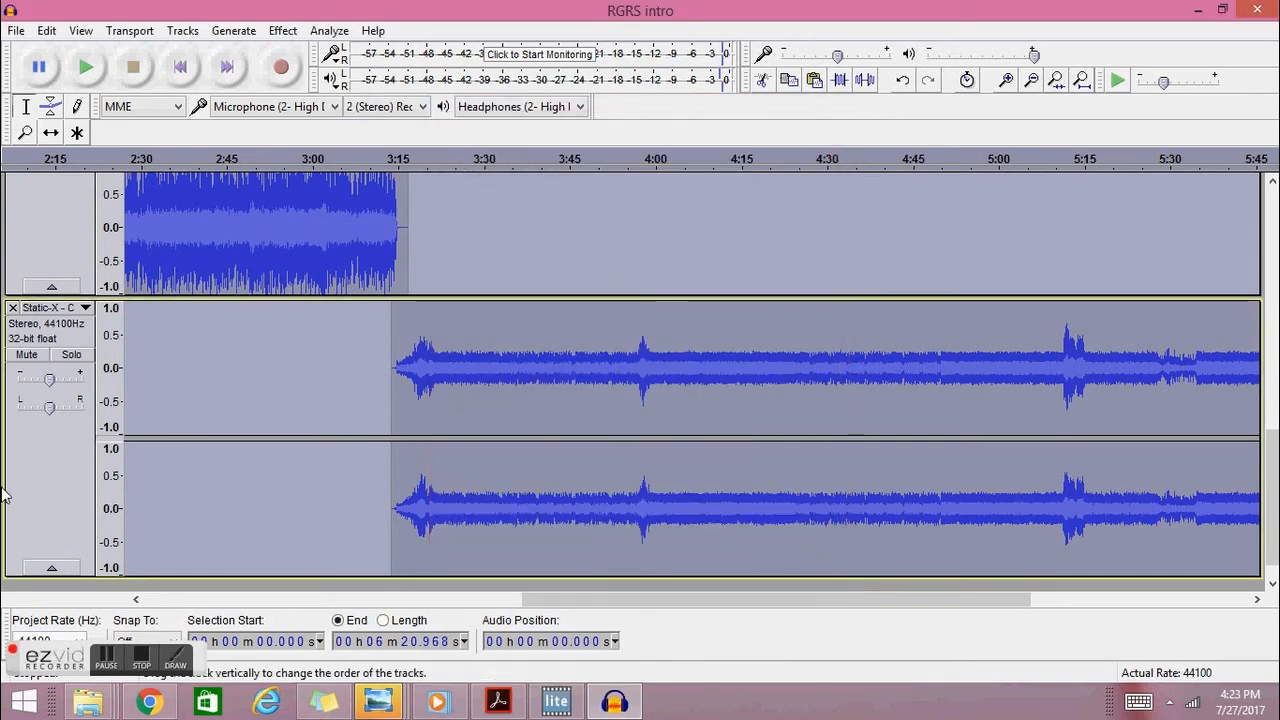
Step: Select only the Static-X track and apply the Compressor with a -12 dB threshold, -40 dB noise floor and 2:1 ratio
{"action": "left_click", "coordinate": [42, 473]}
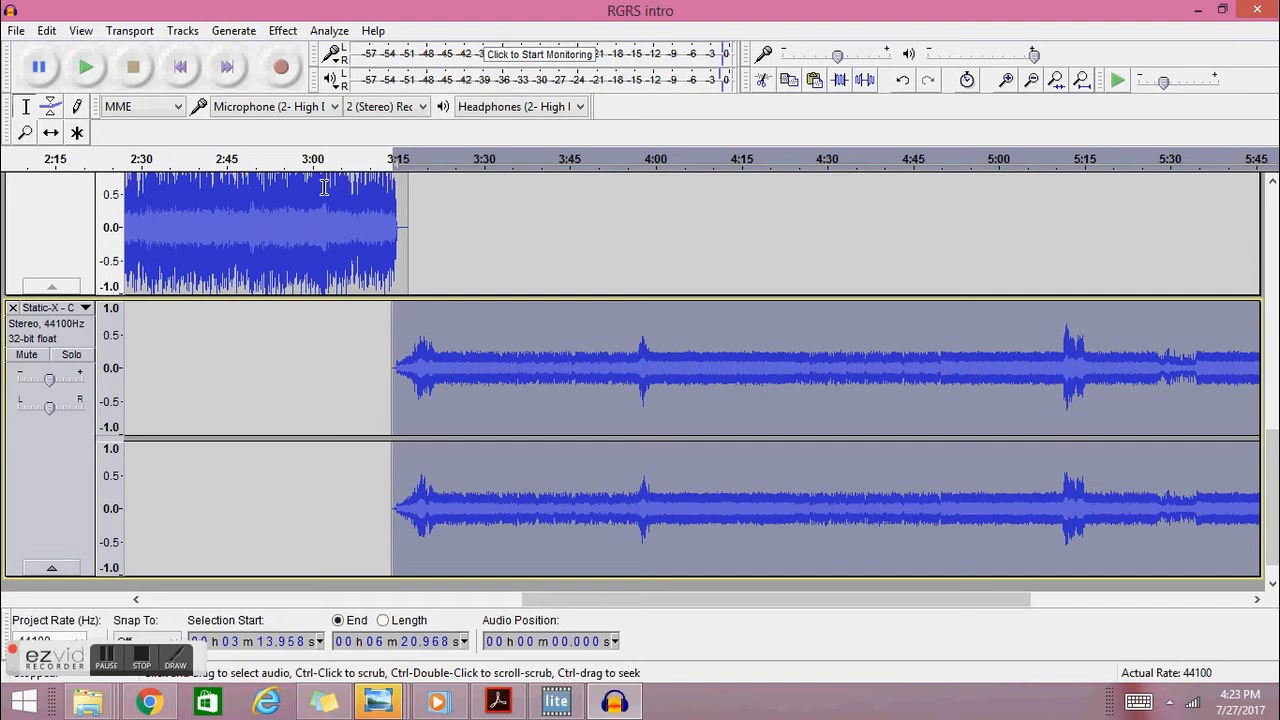
{"action": "left_click", "coordinate": [283, 31]}
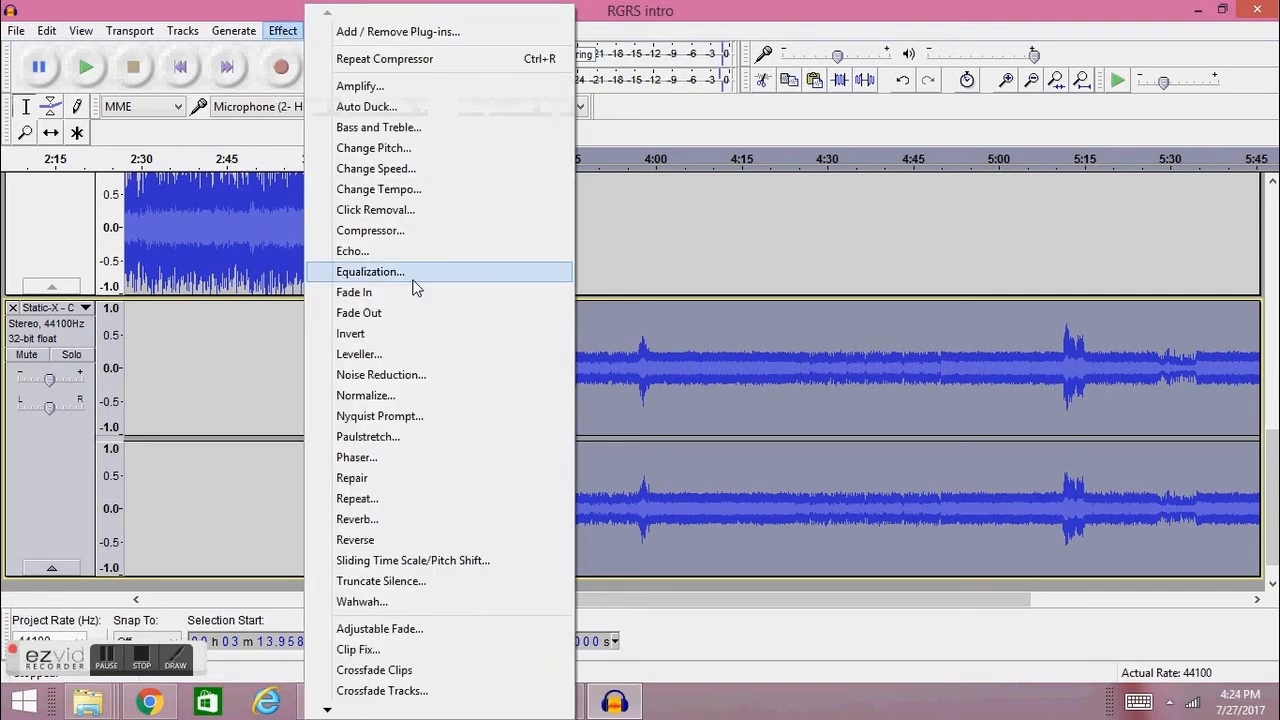
{"action": "left_click", "coordinate": [391, 230]}
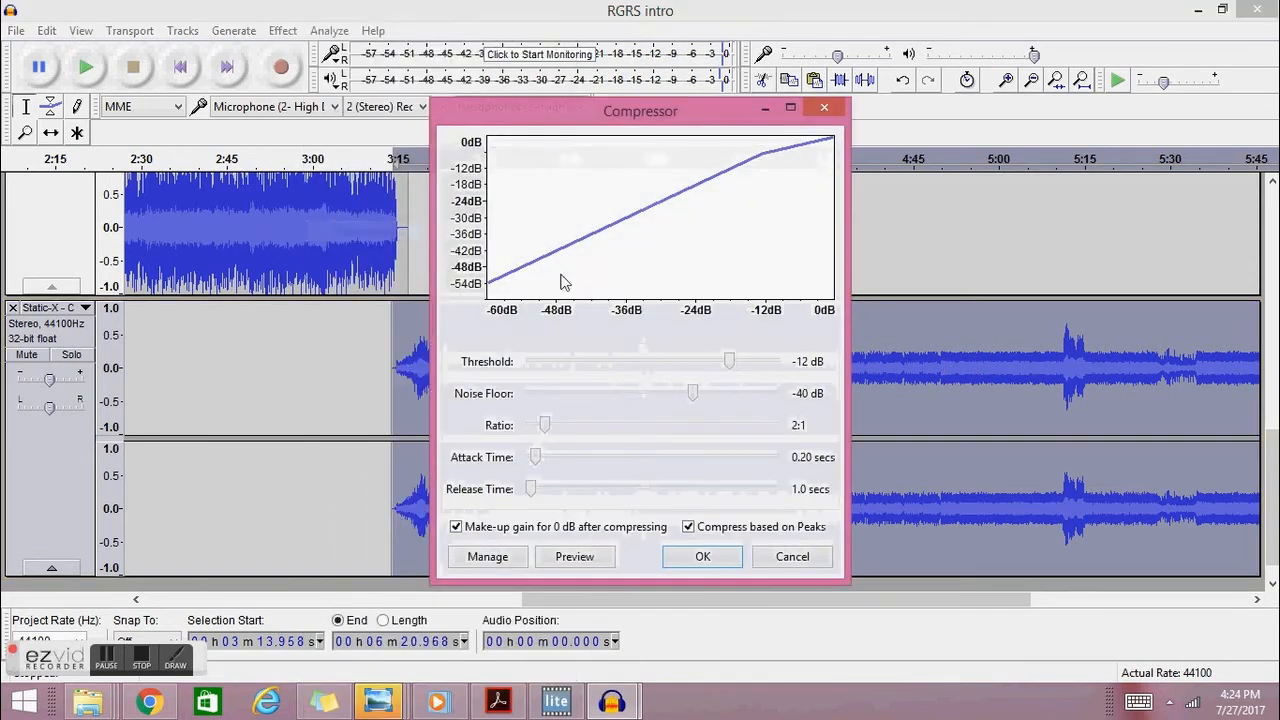
{"action": "left_click", "coordinate": [695, 557]}
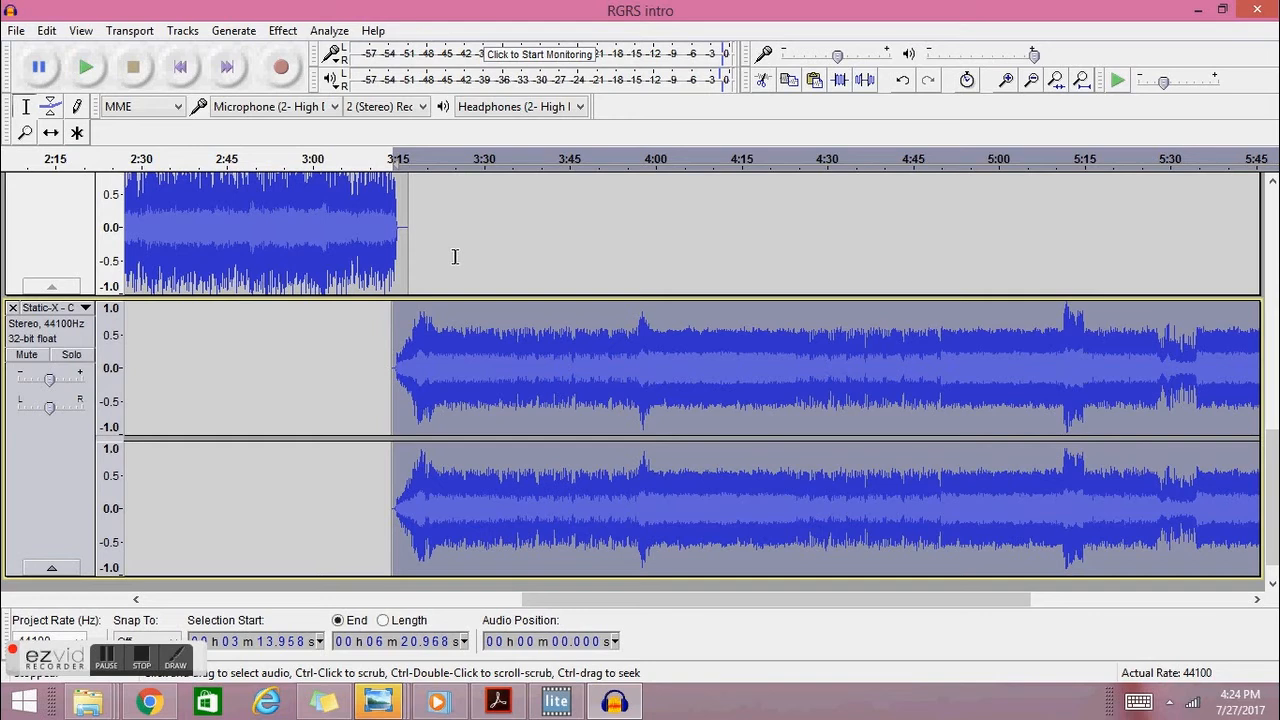
Step: Play the compressed Static-X track briefly from about 3:57 and check the waveform through to its end
{"action": "left_click", "coordinate": [287, 35]}
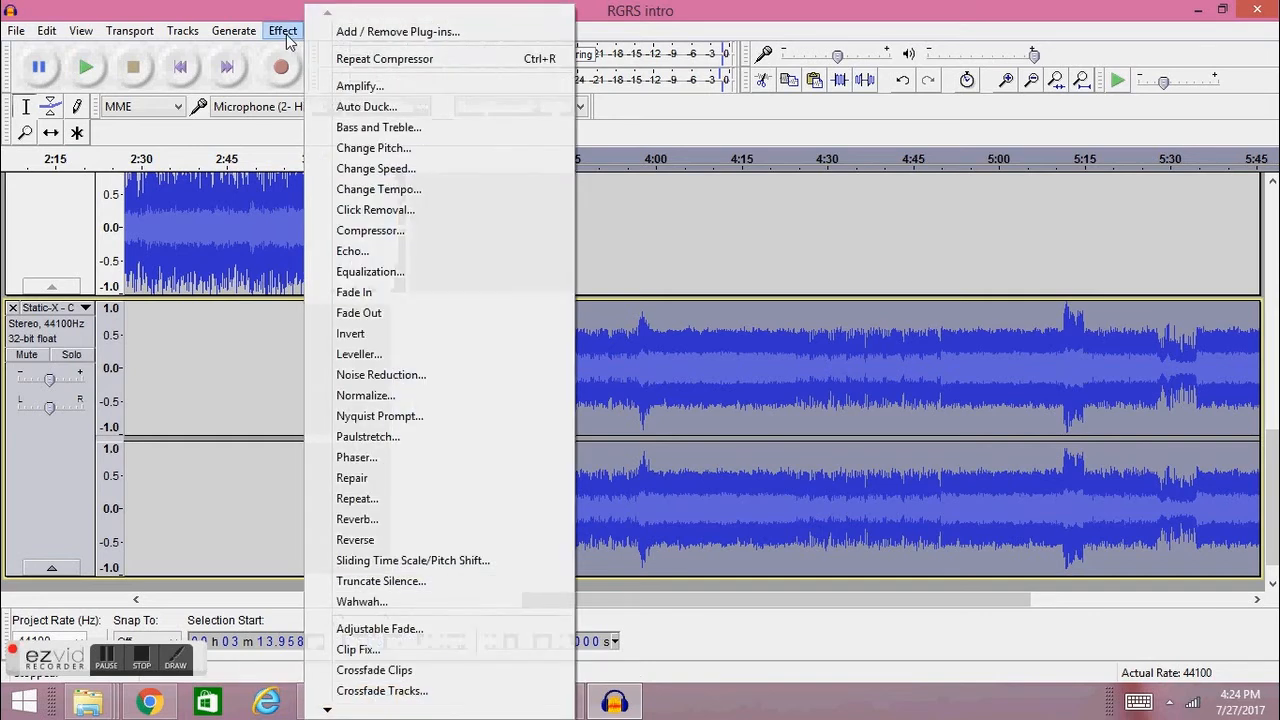
{"action": "left_click", "coordinate": [637, 163]}
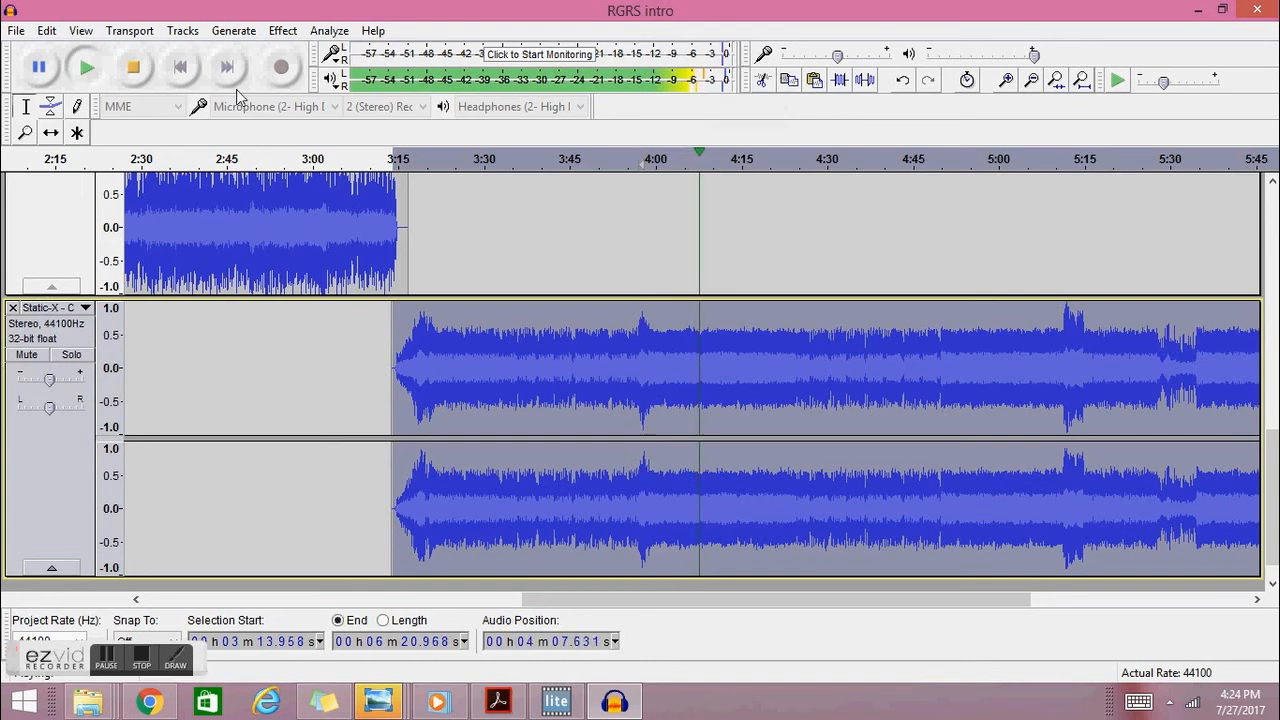
{"action": "left_click", "coordinate": [133, 67]}
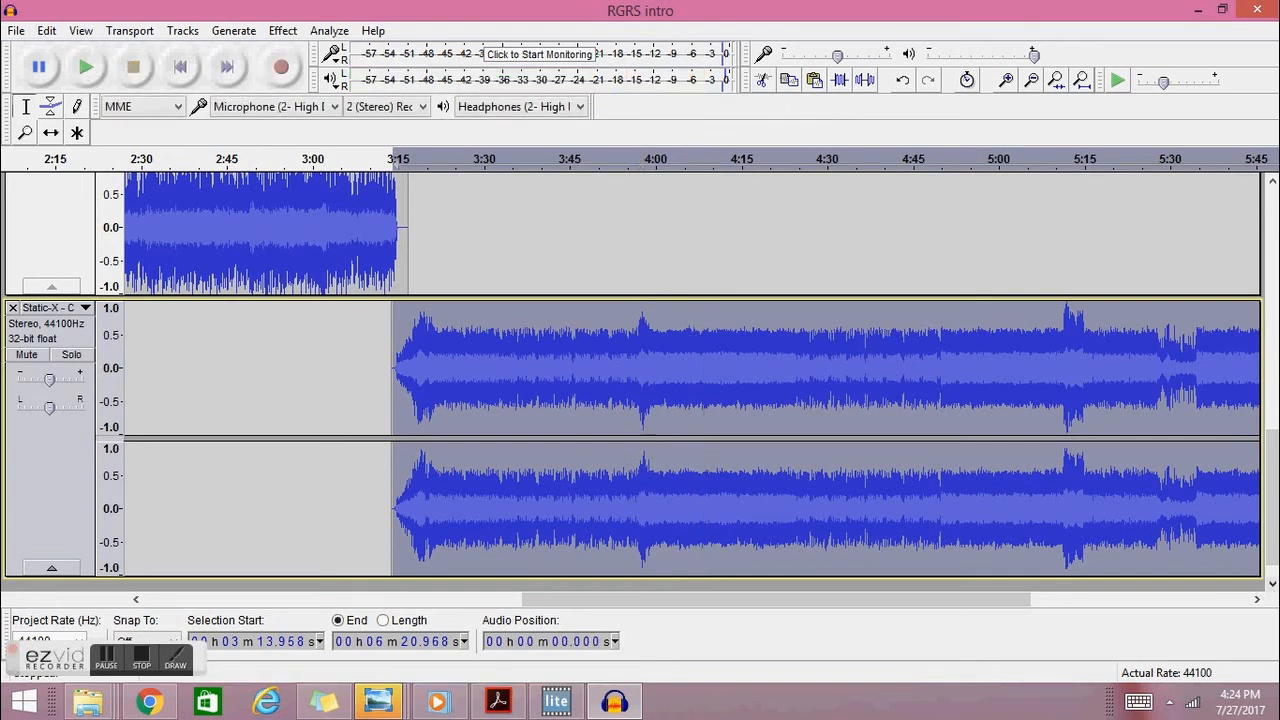
{"action": "left_click", "coordinate": [1244, 600]}
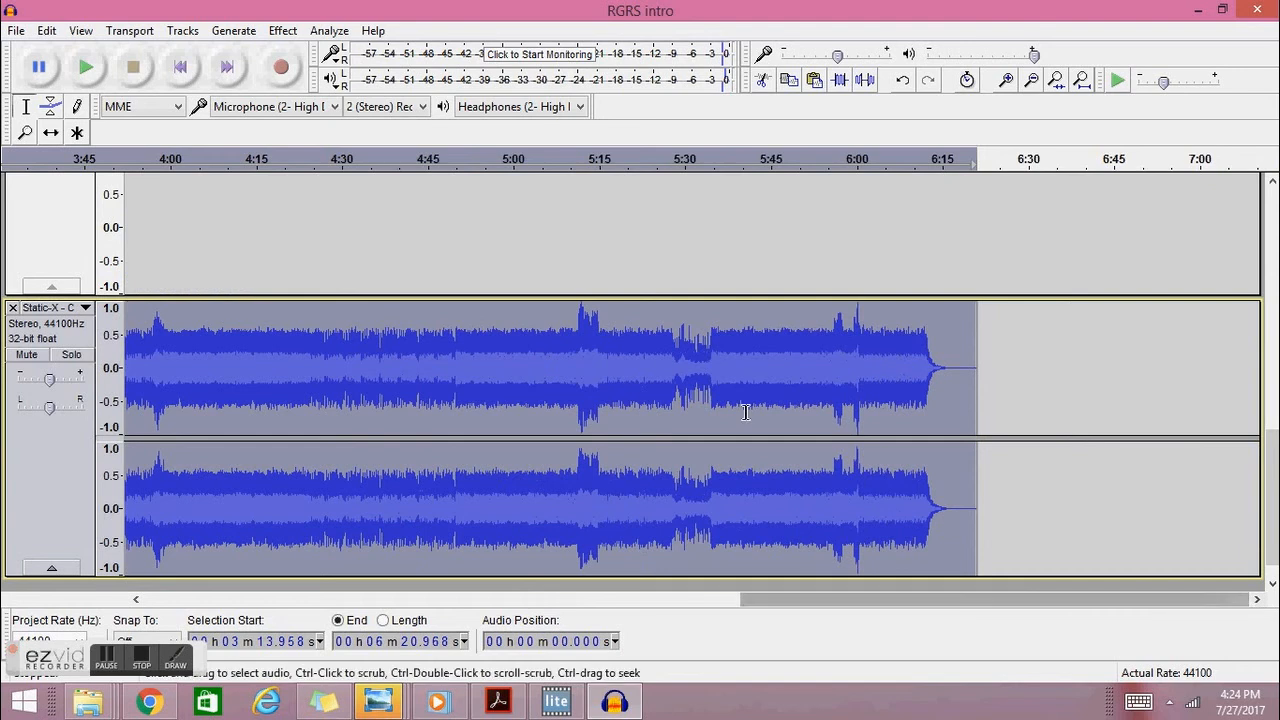
Step: Import the "Exodus - Low Rider" MP3 from Downloads once more as a track below Static-X
{"action": "left_click", "coordinate": [13, 35]}
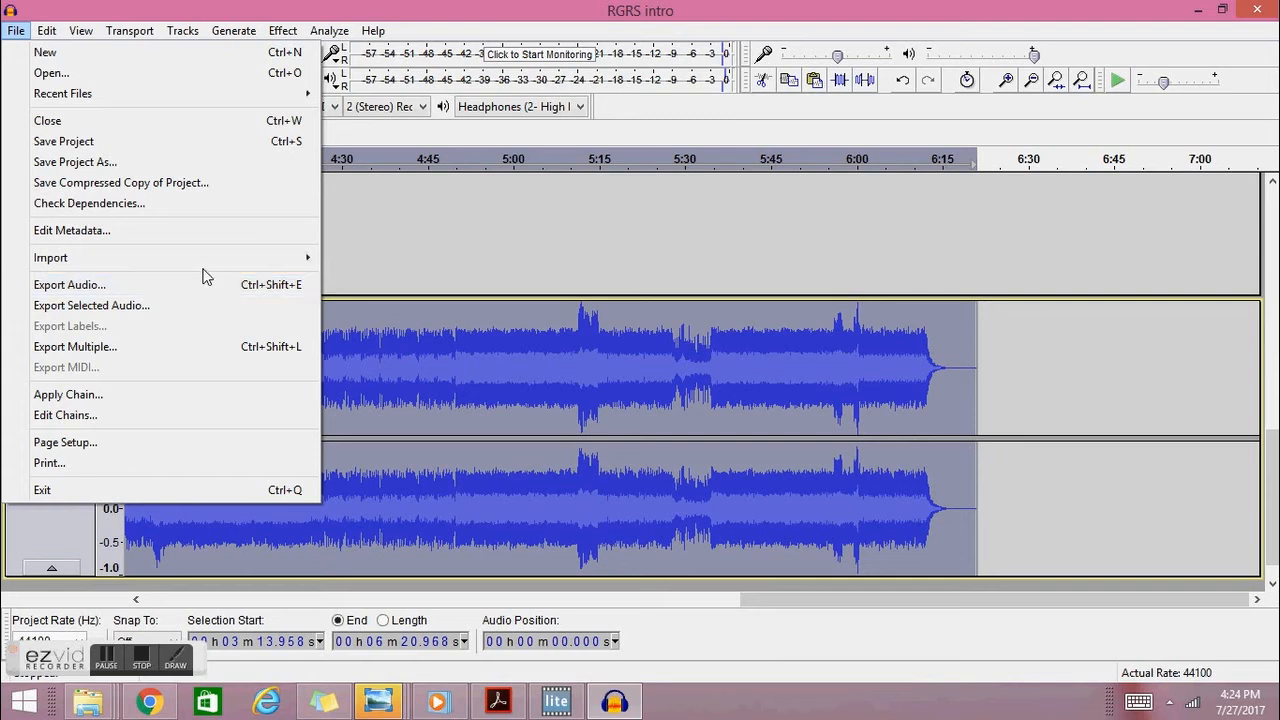
{"action": "mouse_move", "coordinate": [204, 266]}
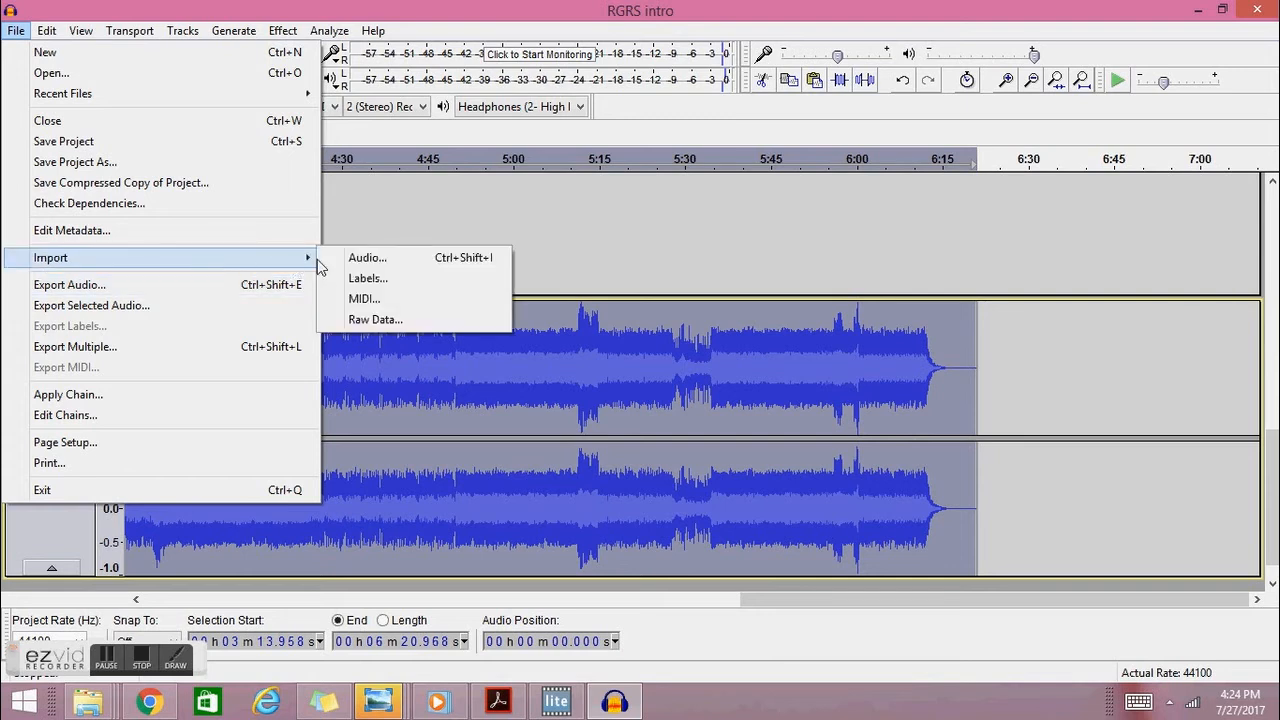
{"action": "left_click", "coordinate": [364, 257]}
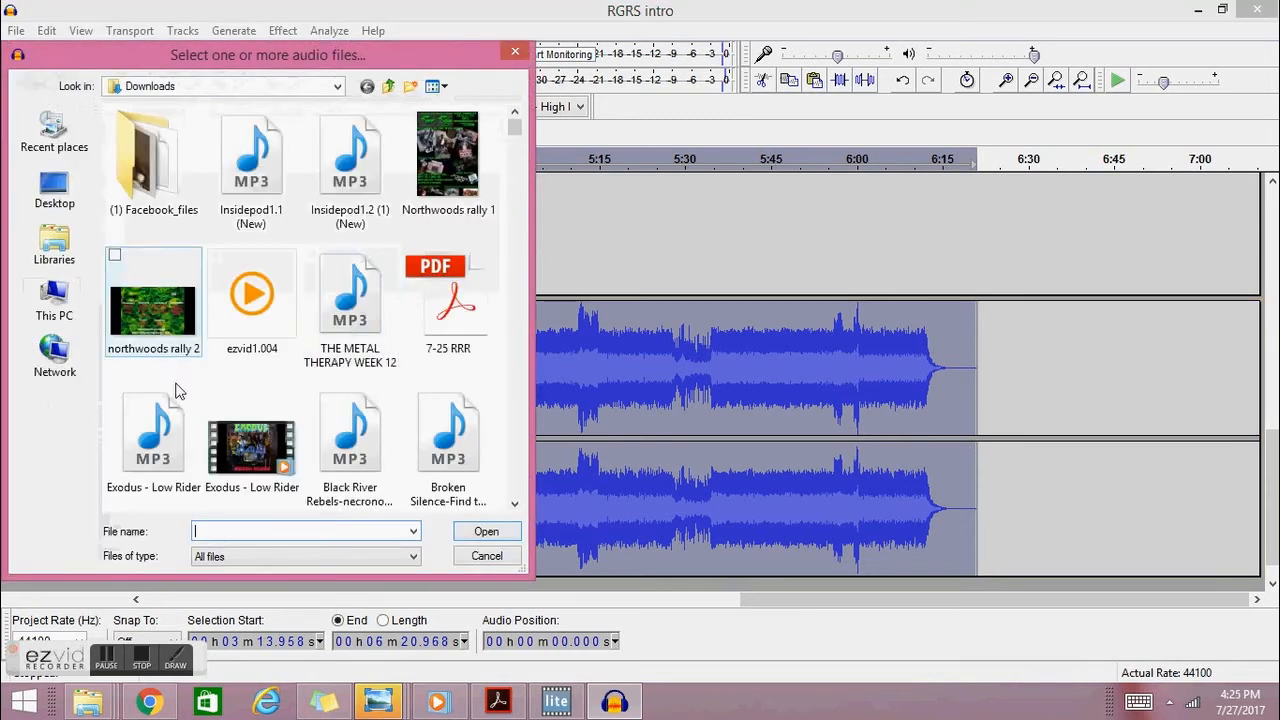
{"action": "left_click", "coordinate": [150, 445]}
{"action": "left_click", "coordinate": [485, 532]}
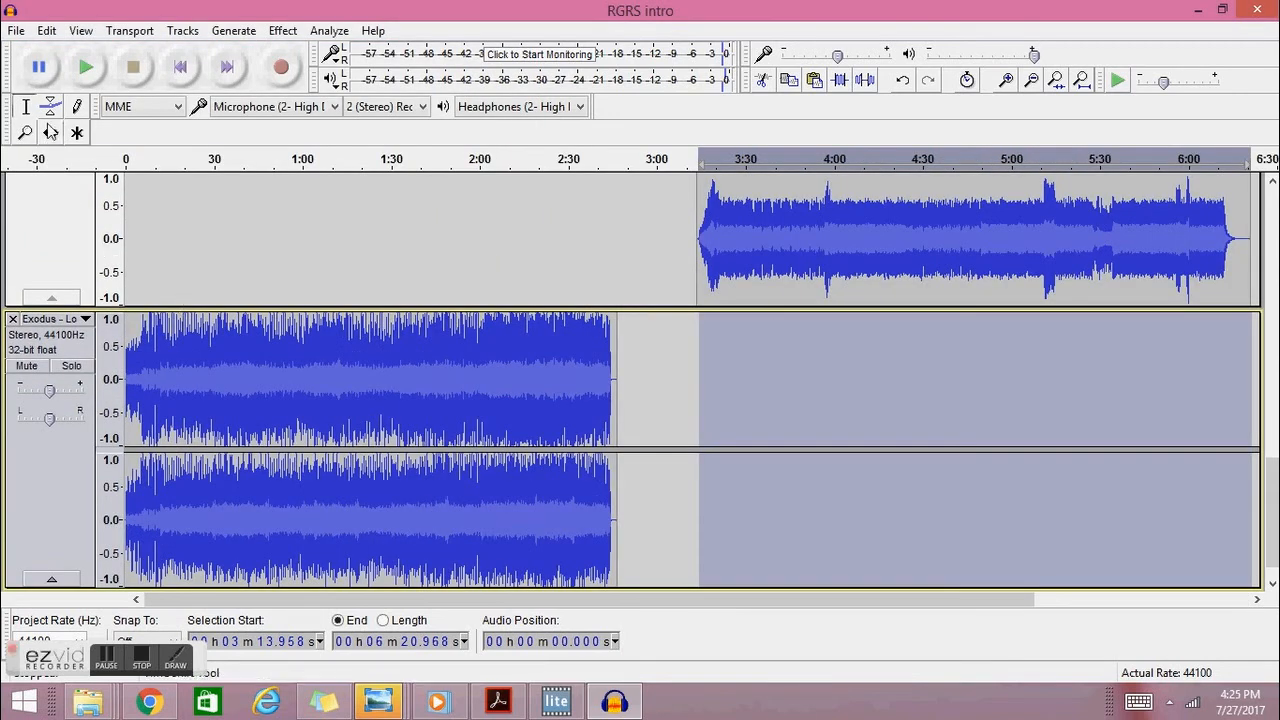
Step: Shift the new Exodus track to start at about 6:14 as Static-X fades out, and play the transition from about 6:11
{"action": "left_click", "coordinate": [51, 134]}
{"action": "left_click_drag", "start_coordinate": [176, 365], "coordinate": [1245, 403]}
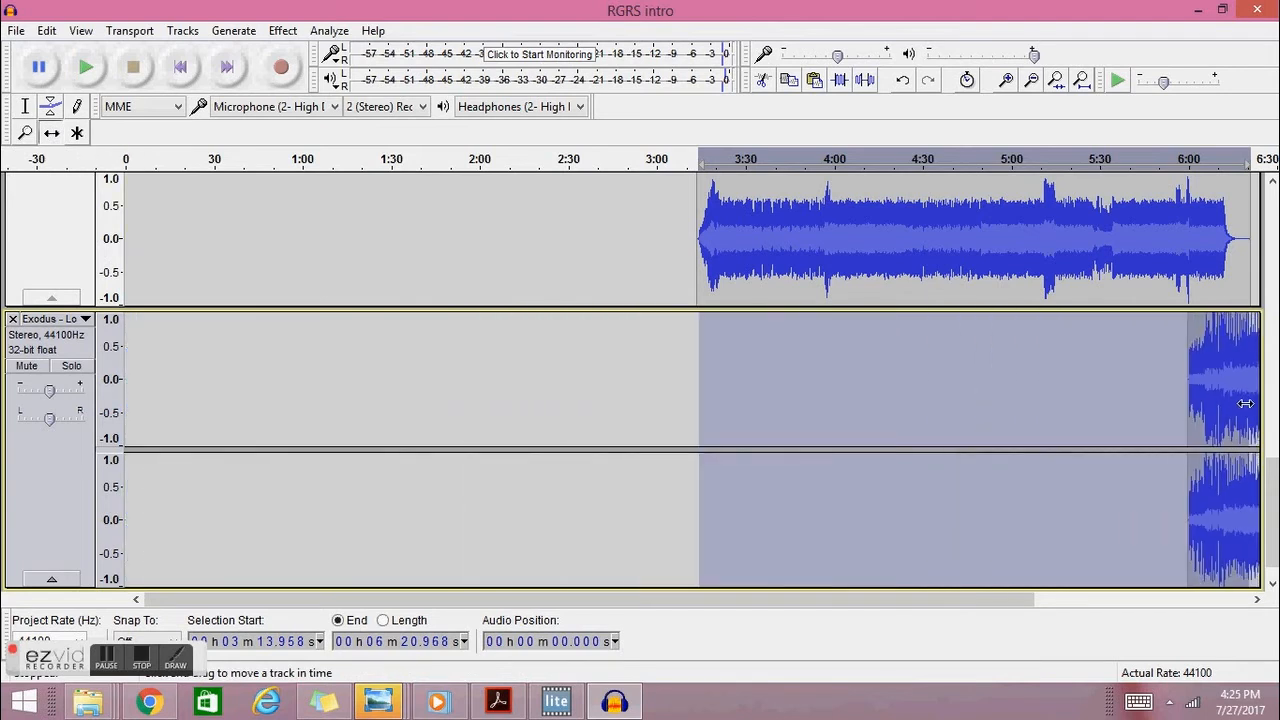
{"action": "left_click", "coordinate": [1257, 599]}
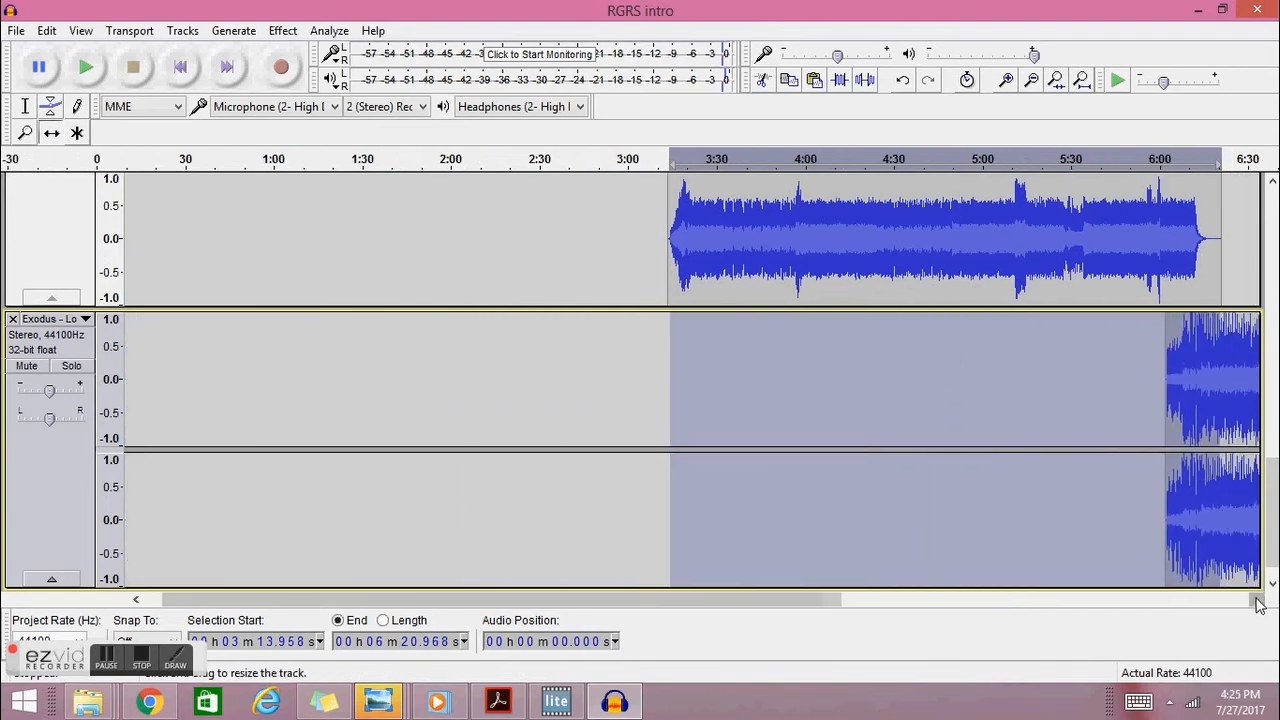
{"action": "left_click", "coordinate": [1257, 599]}
{"action": "left_click", "coordinate": [1257, 599]}
{"action": "left_click_drag", "start_coordinate": [943, 378], "coordinate": [988, 370]}
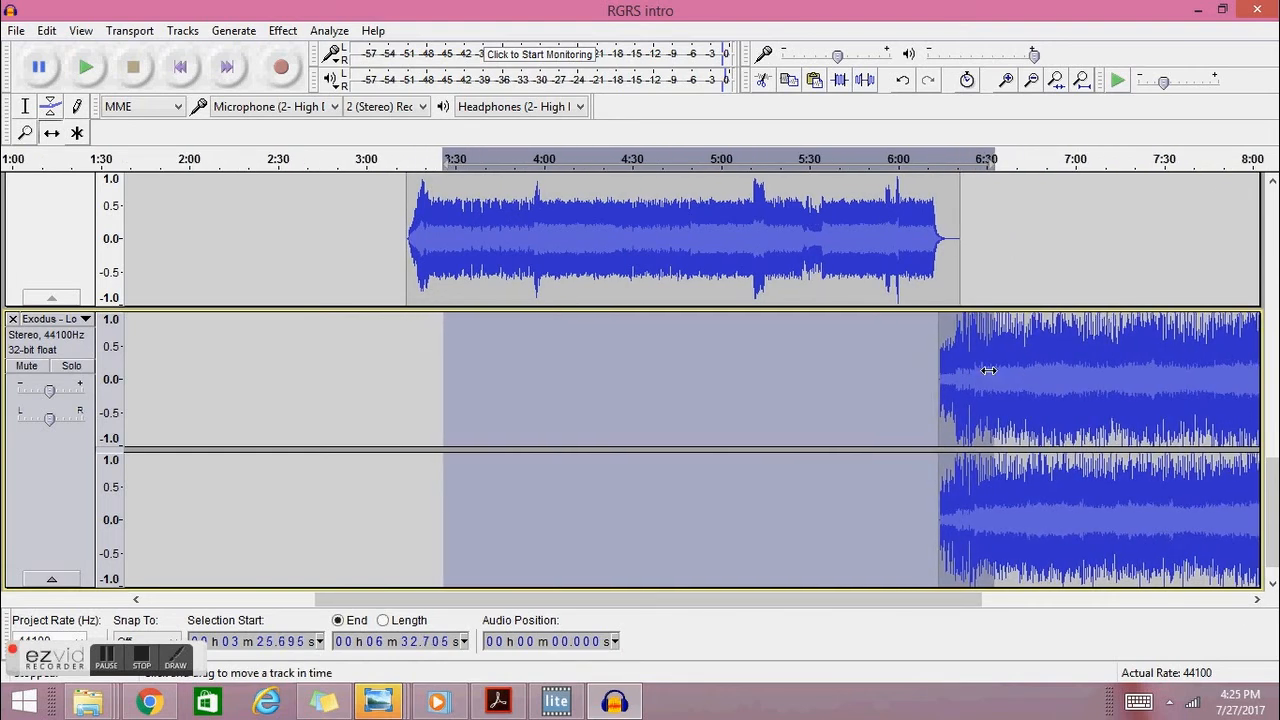
{"action": "left_click", "coordinate": [931, 158]}
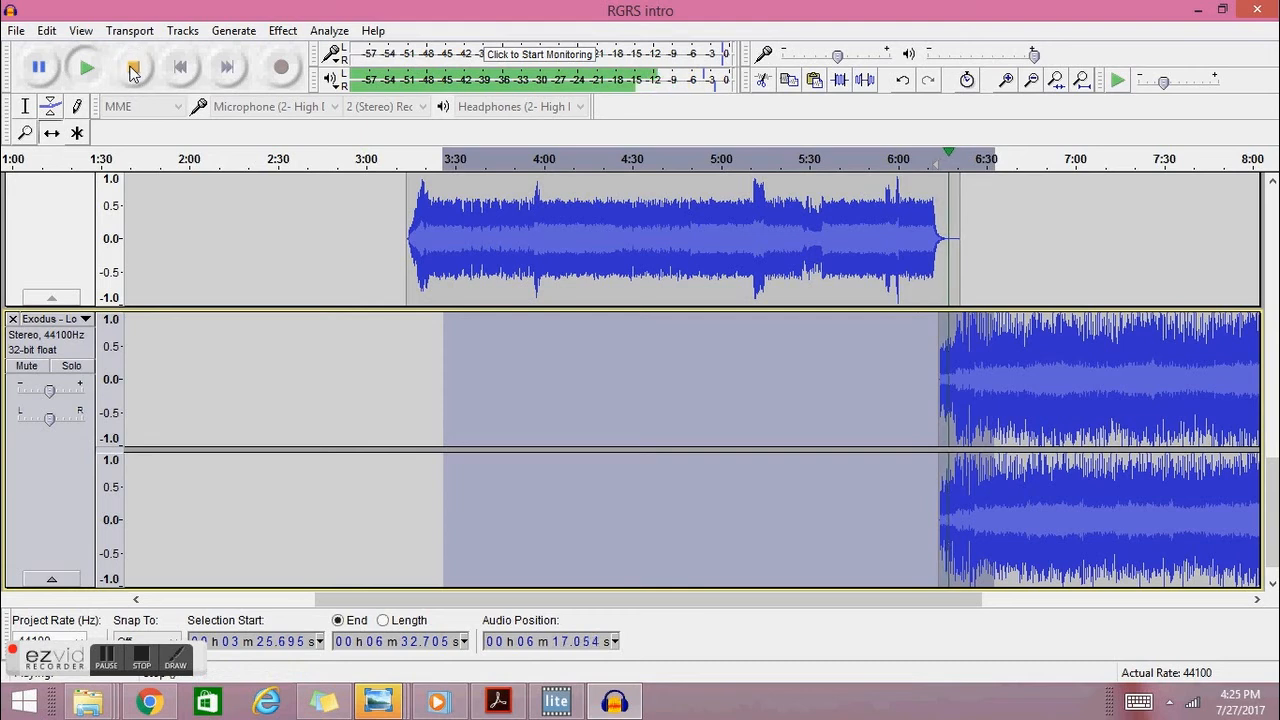
{"action": "left_click", "coordinate": [133, 67]}
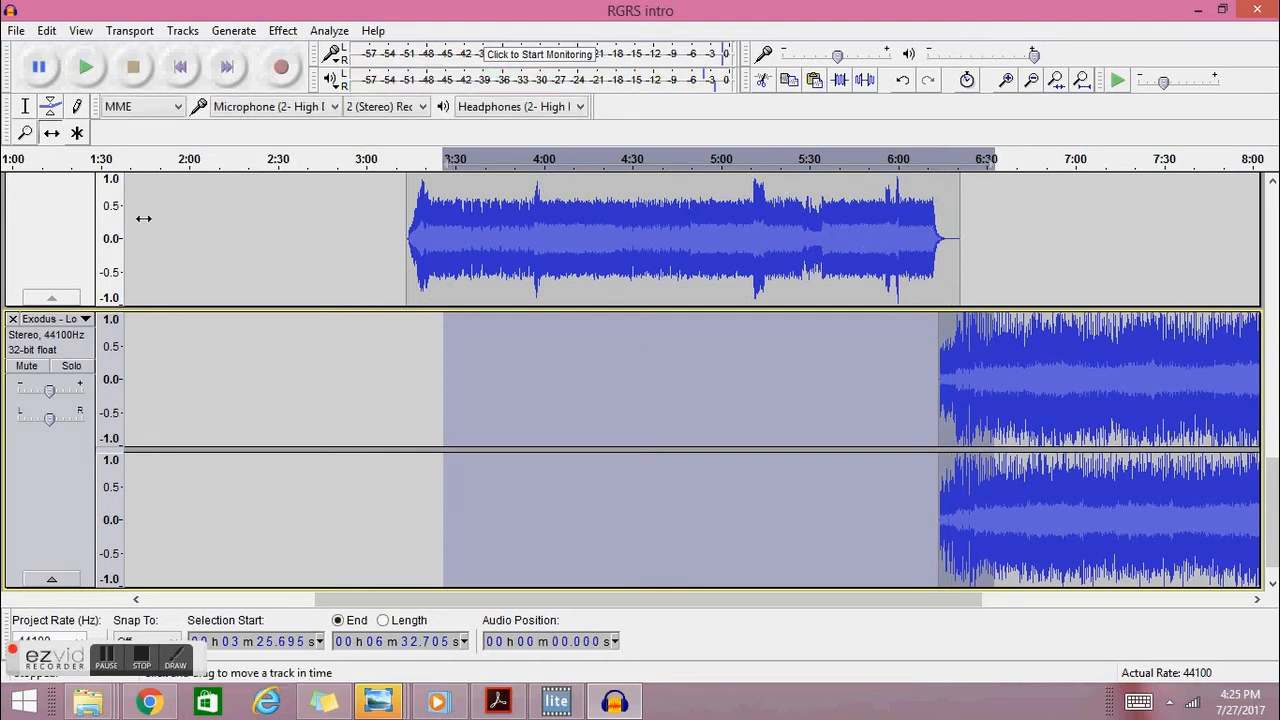
Step: Select the whole song in the lower Exodus track and copy it
{"action": "left_click", "coordinate": [26, 110]}
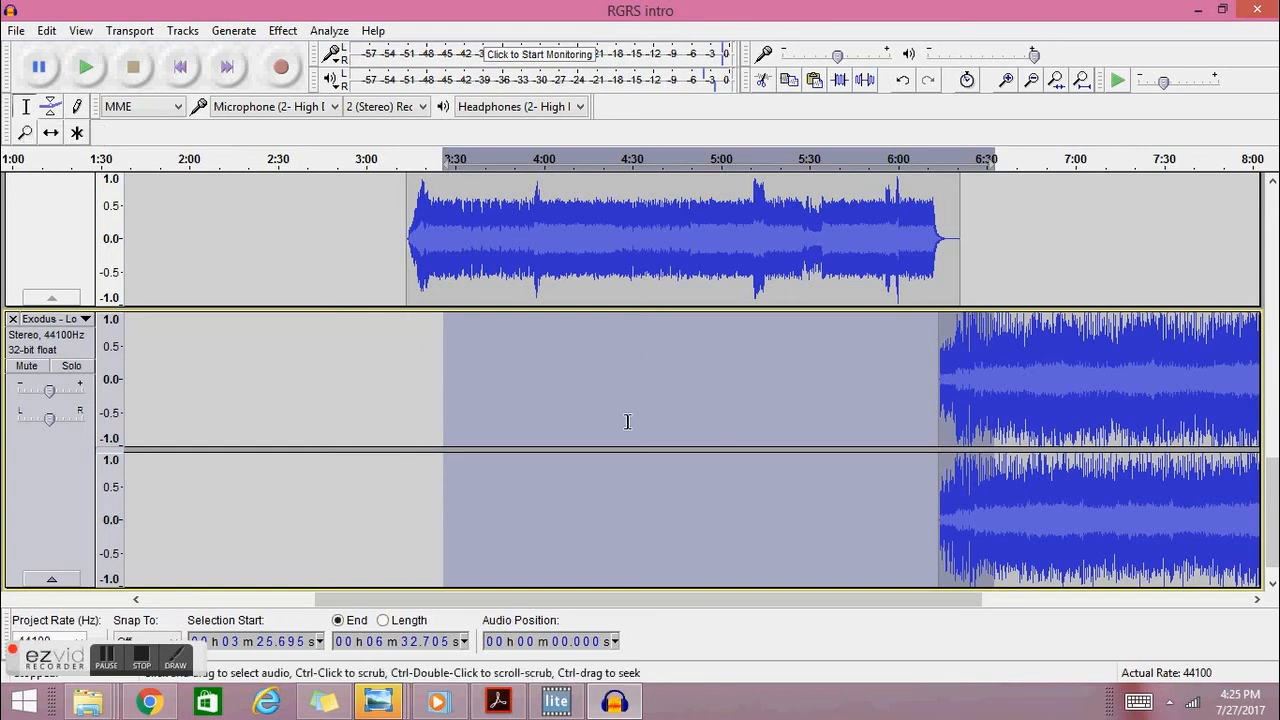
{"action": "left_click", "coordinate": [59, 500]}
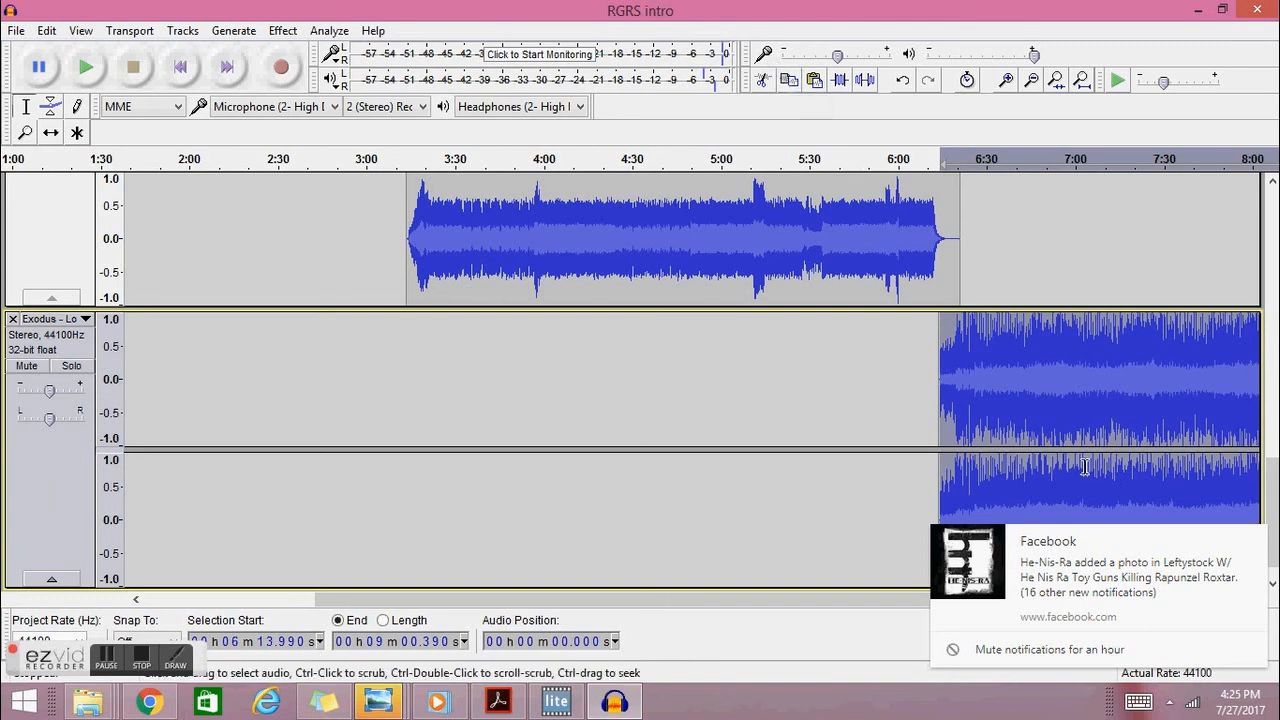
{"action": "left_click", "coordinate": [1255, 539]}
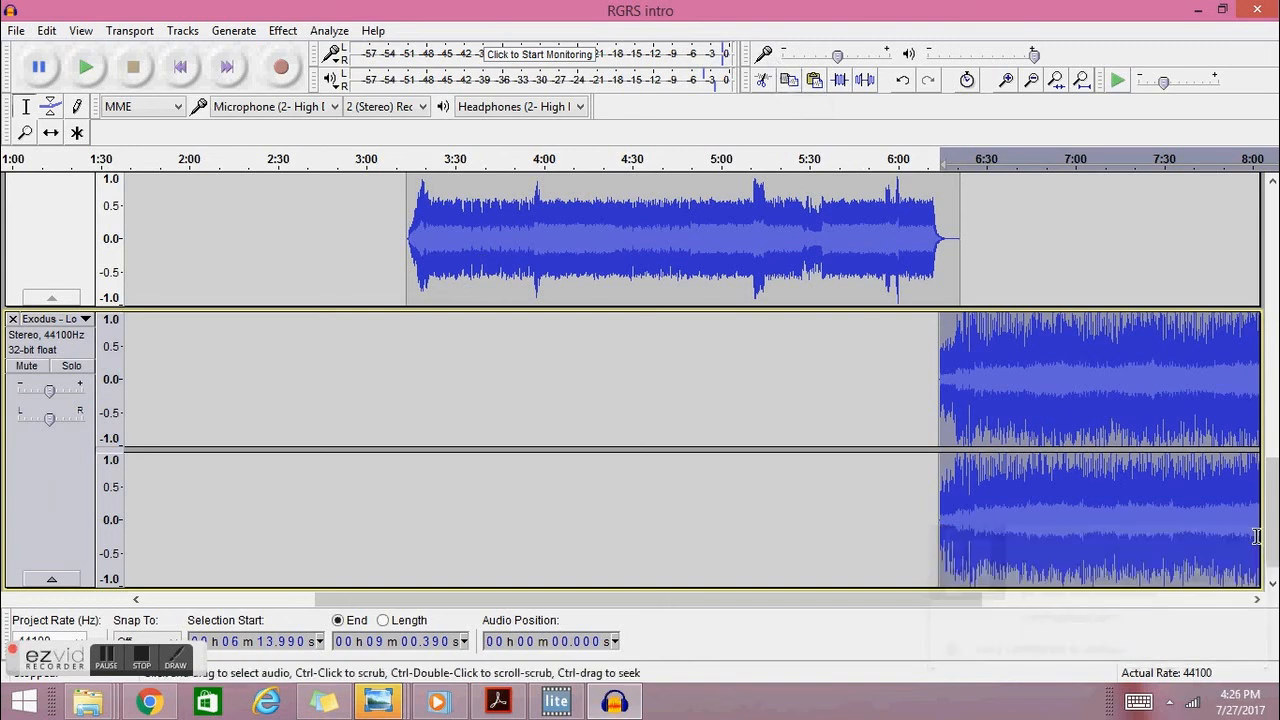
{"action": "left_click", "coordinate": [1254, 601]}
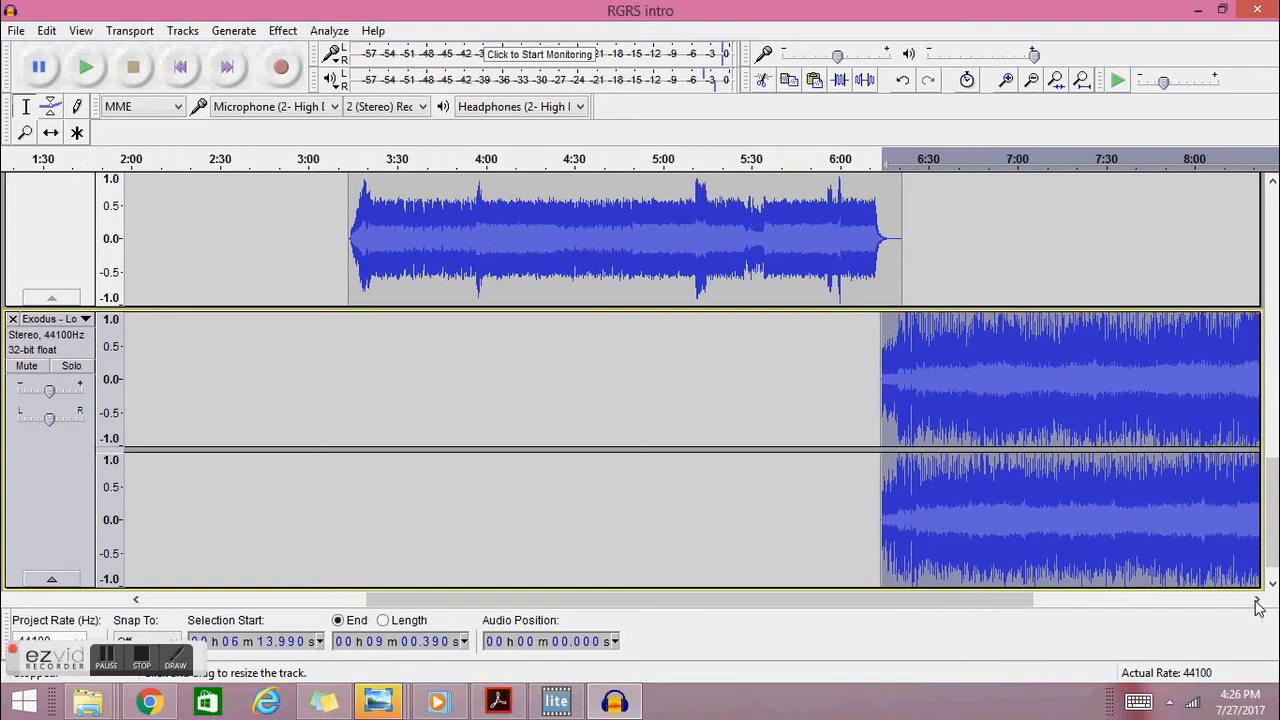
{"action": "left_click", "coordinate": [1256, 601]}
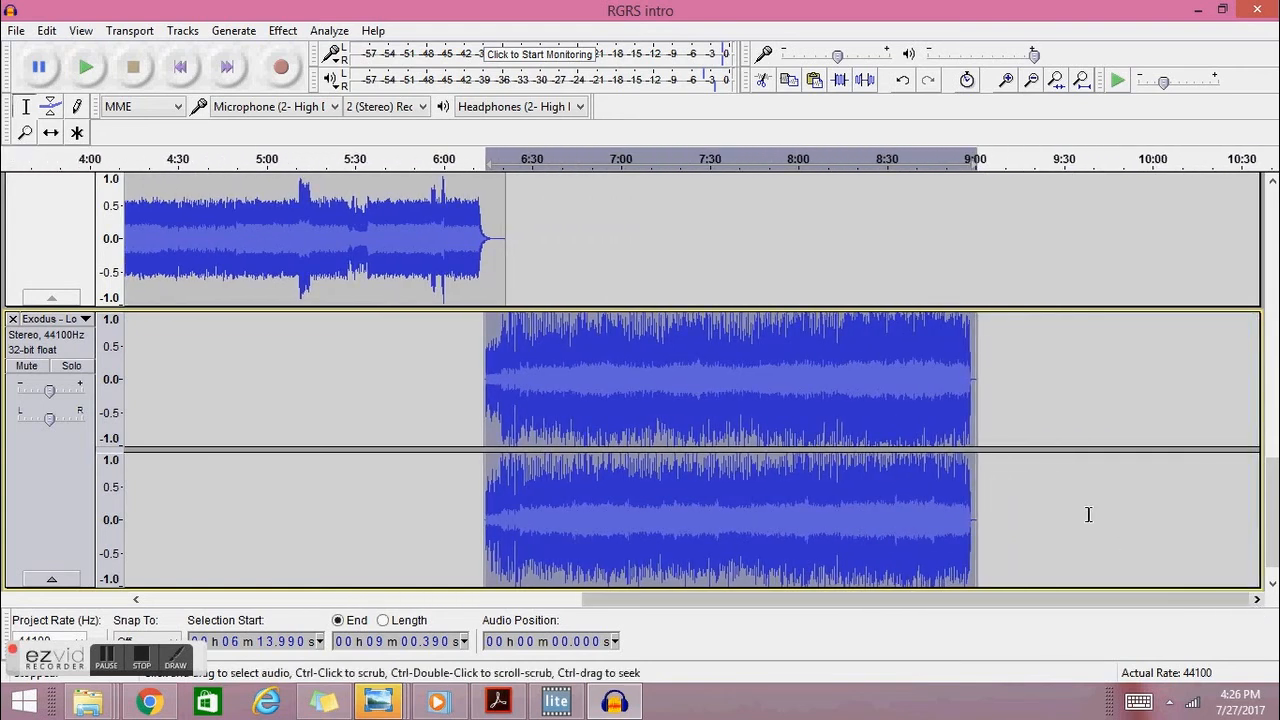
Step: Paste the copied Exodus song at the end of its own track, at about 9:00, and undo the paste
{"action": "left_click", "coordinate": [980, 400]}
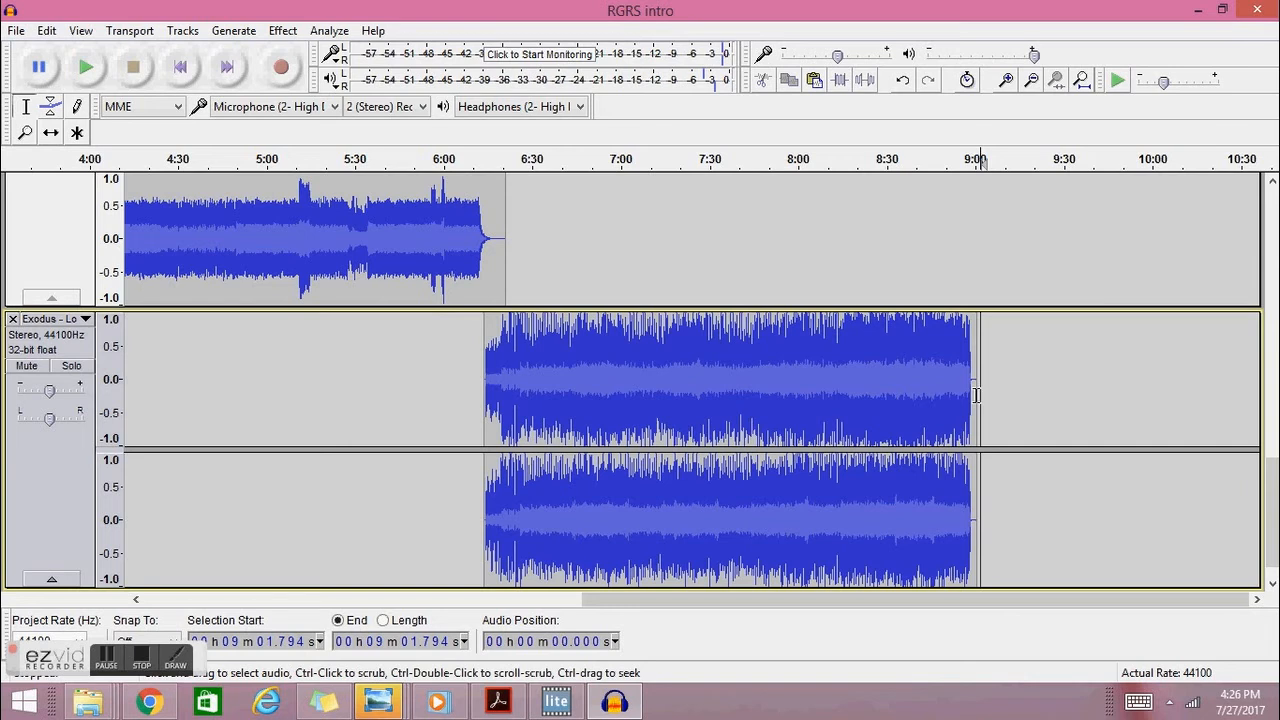
{"action": "left_click", "coordinate": [976, 395]}
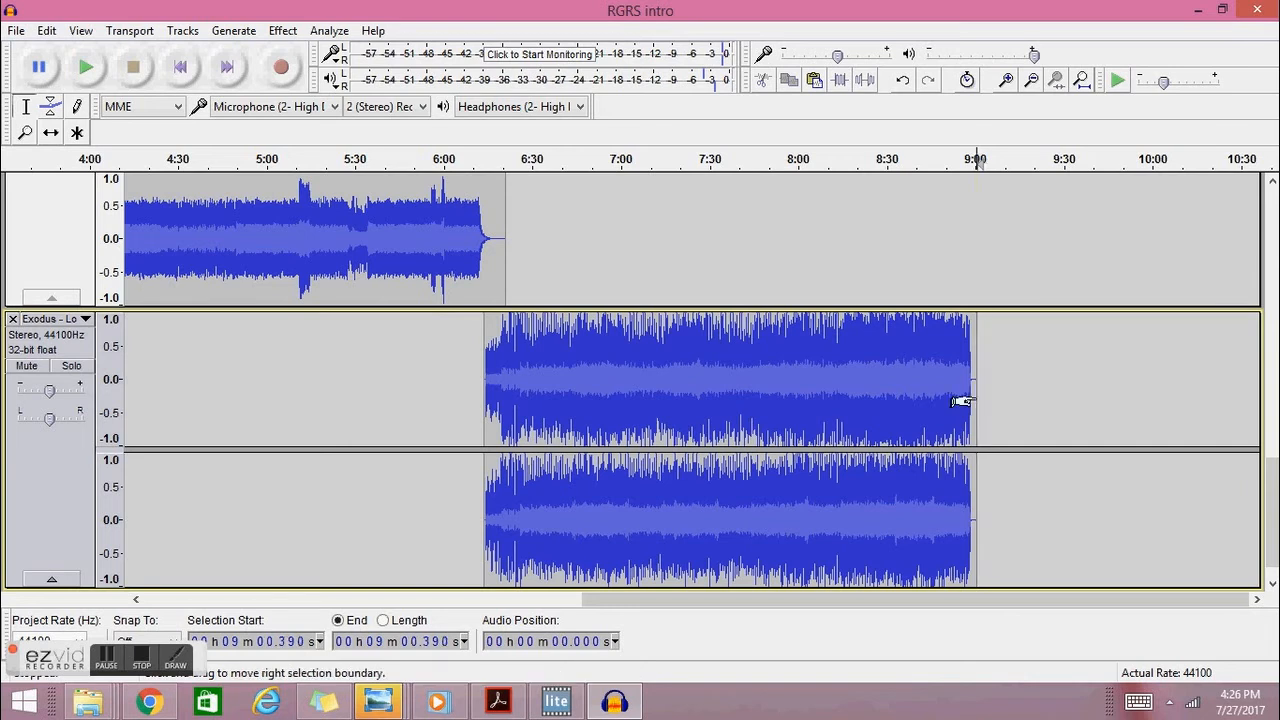
{"action": "left_click", "coordinate": [815, 81]}
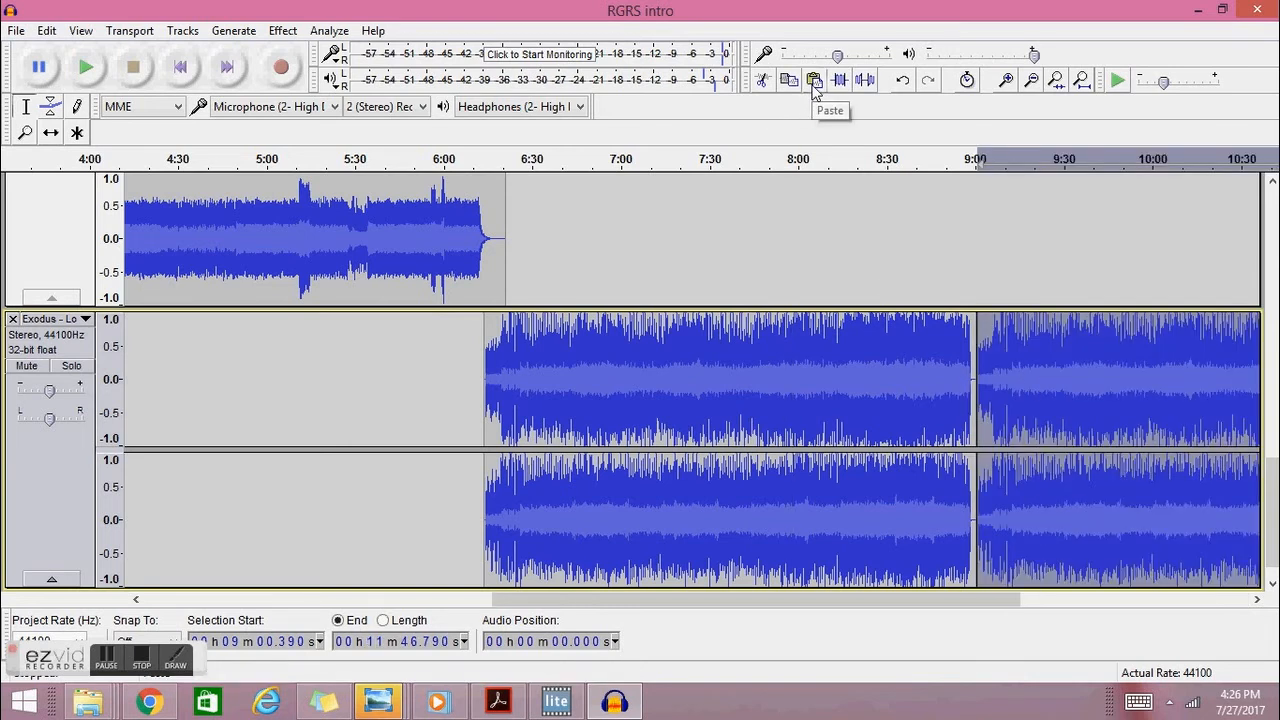
{"action": "left_click", "coordinate": [1133, 600]}
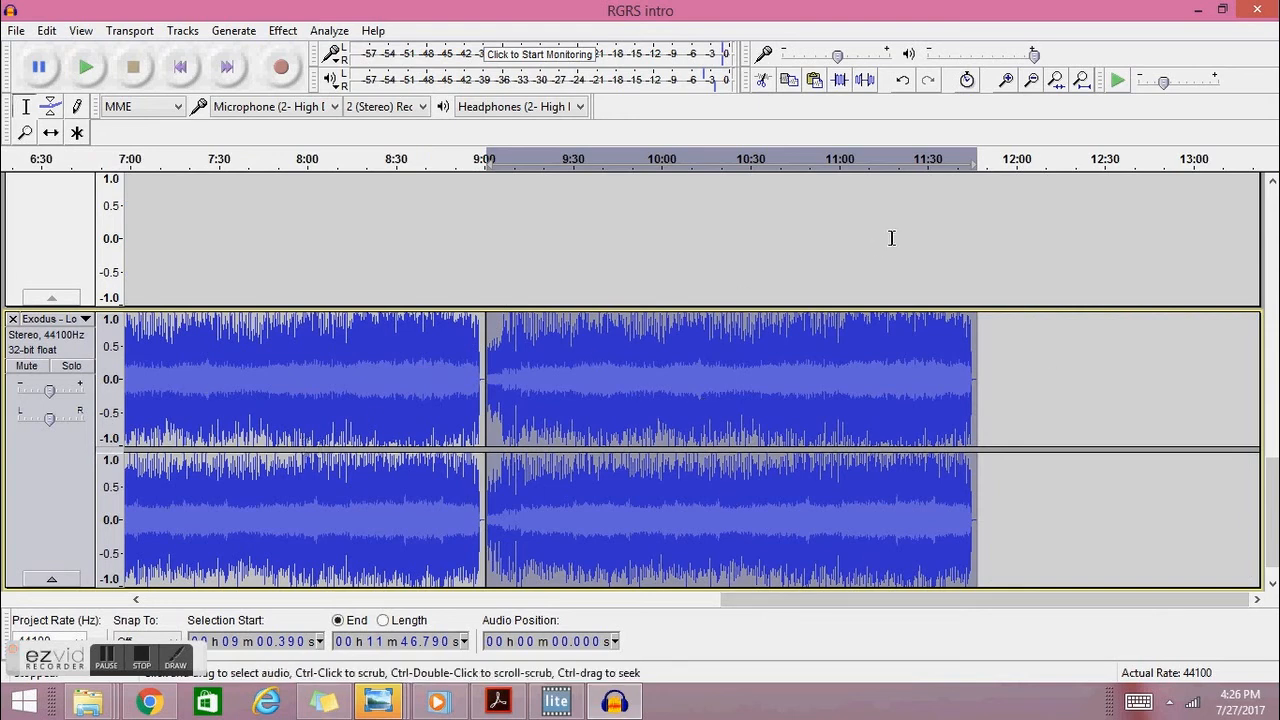
{"action": "left_click", "coordinate": [904, 82]}
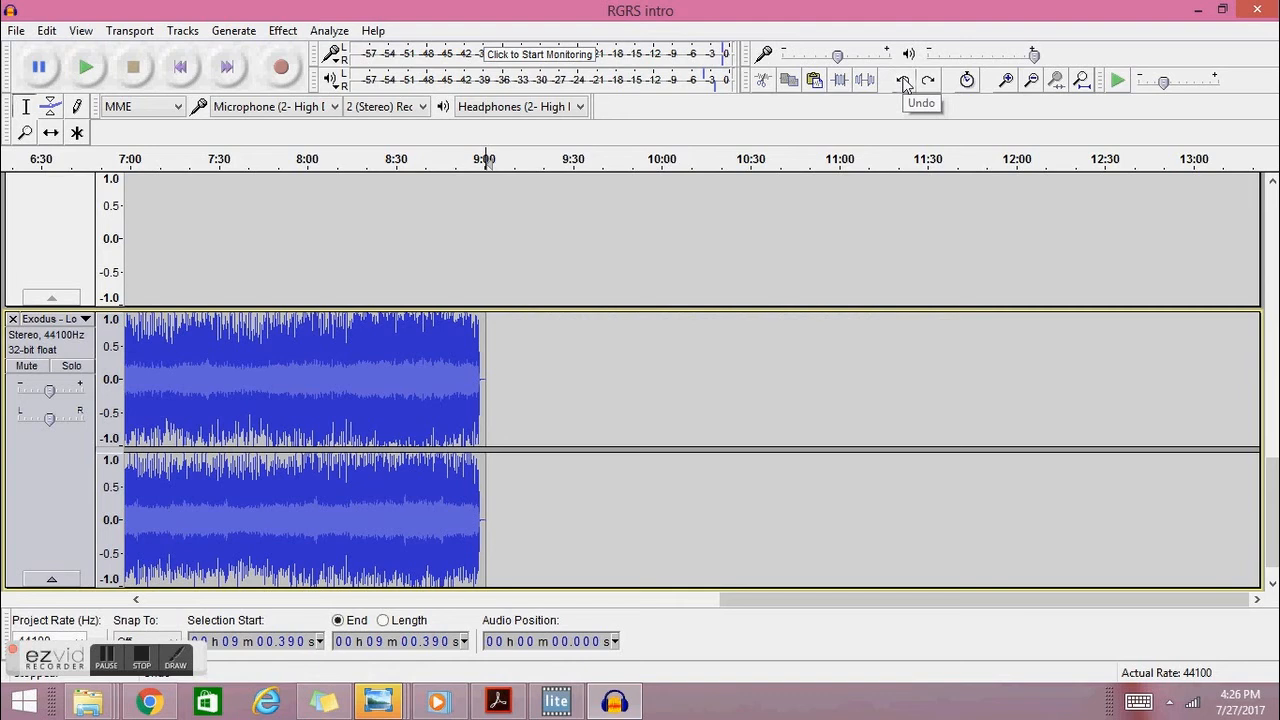
Step: Set up an audio export of the project to the Music folder as 32-bit float WAV, named "RGRS test 2"
{"action": "left_click", "coordinate": [241, 600]}
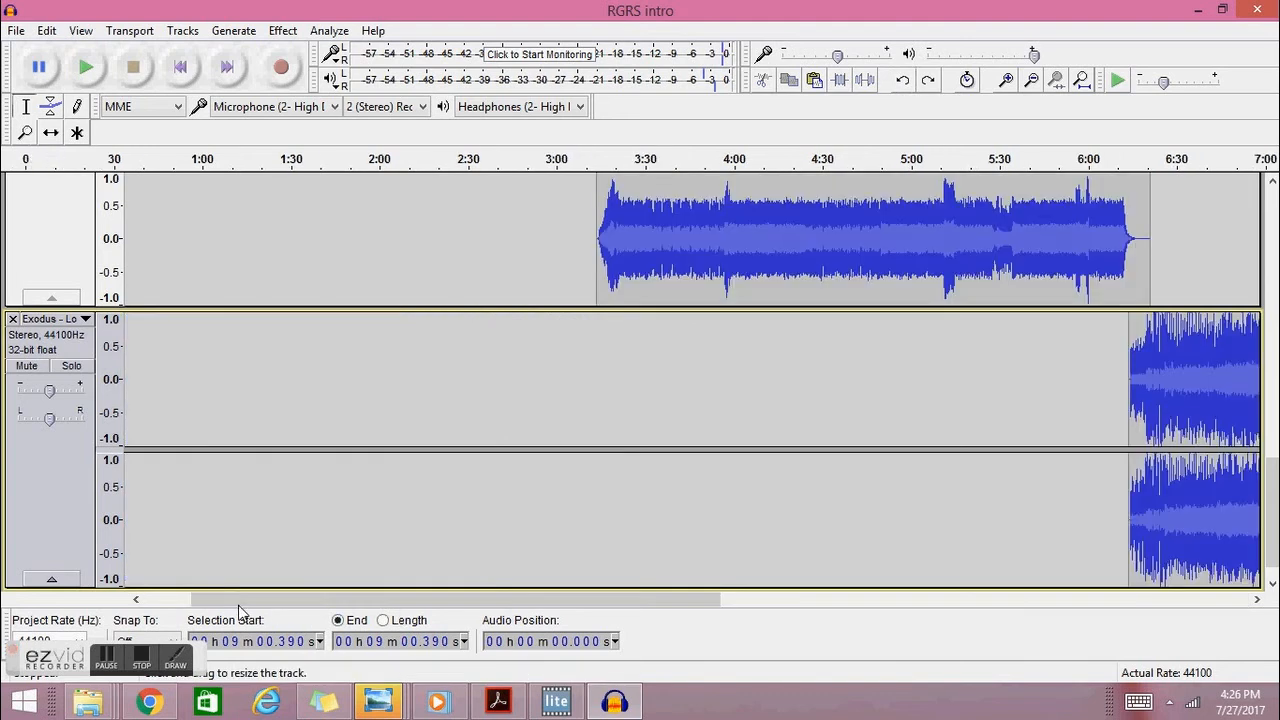
{"action": "left_click", "coordinate": [14, 31]}
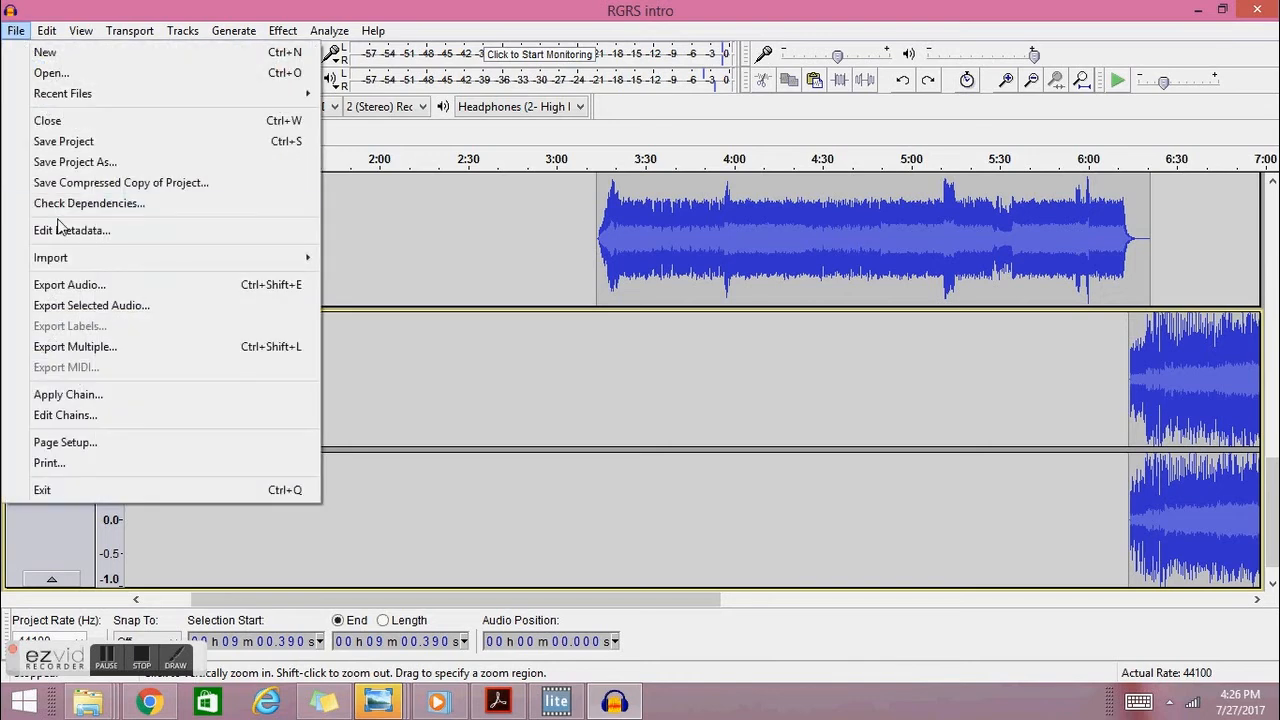
{"action": "left_click", "coordinate": [53, 290]}
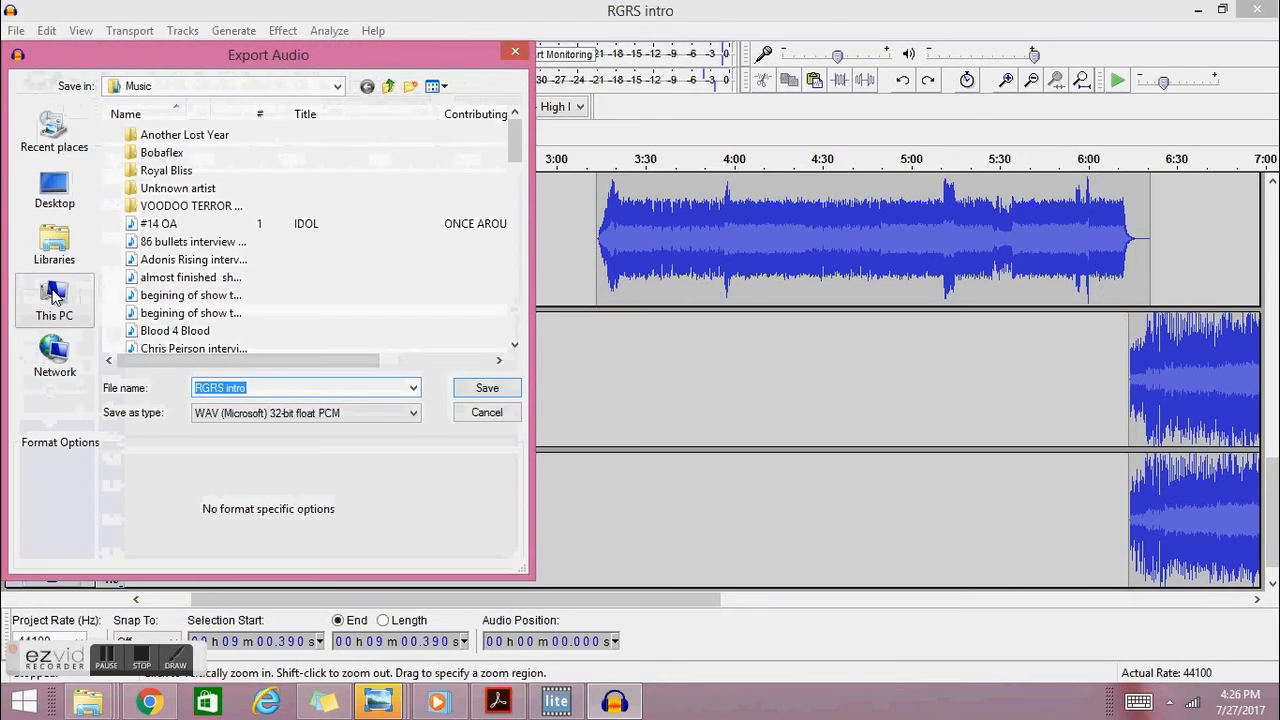
{"action": "left_click", "coordinate": [257, 392]}
{"action": "key", "text": "BackSpace"}
{"action": "key", "text": "BackSpace"}
{"action": "key", "text": "BackSpace"}
{"action": "key", "text": "BackSpace"}
{"action": "key", "text": "BackSpace"}
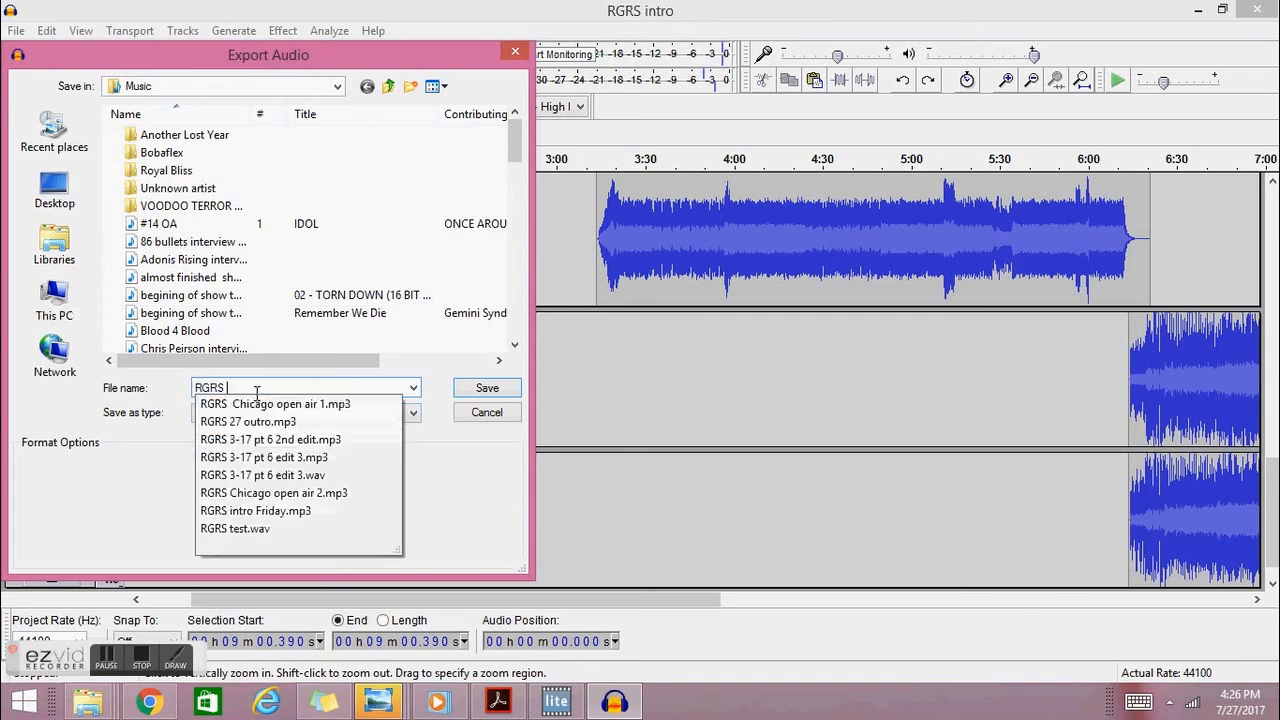
{"action": "type", "text": "test"}
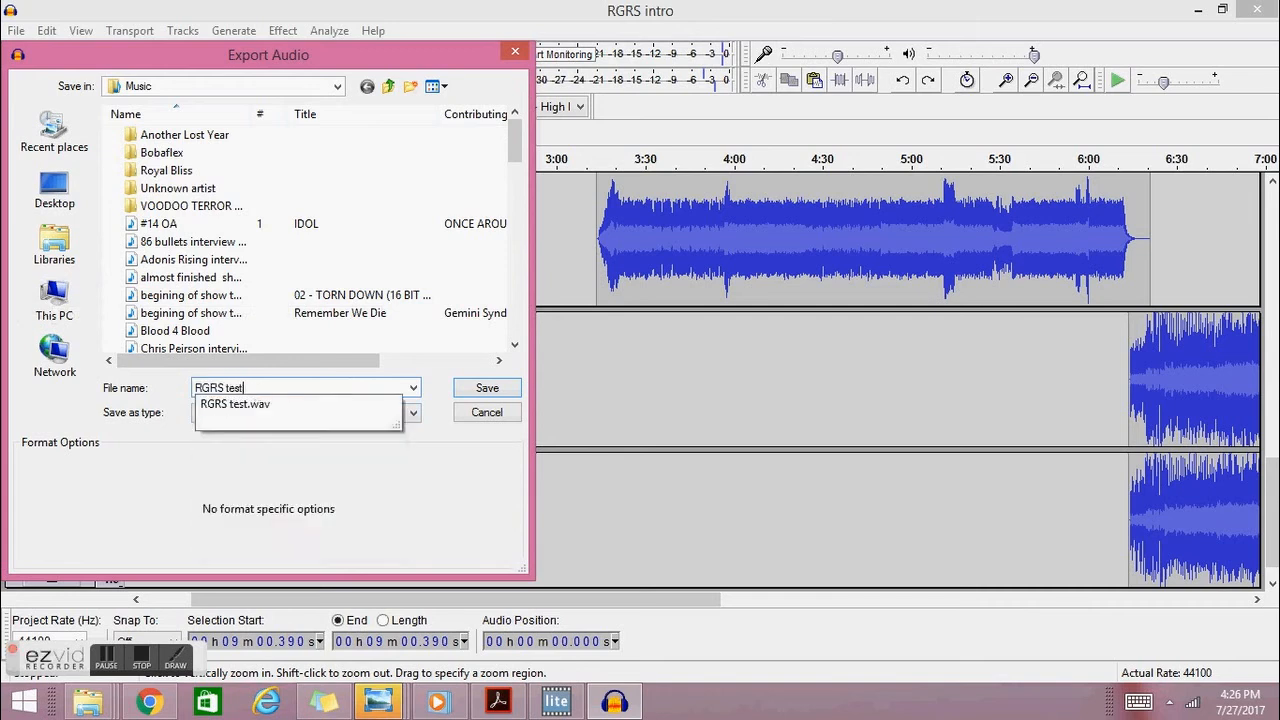
{"action": "type", "text": " 2"}
Step: Save the export with all metadata tags cleared
{"action": "left_click", "coordinate": [487, 388]}
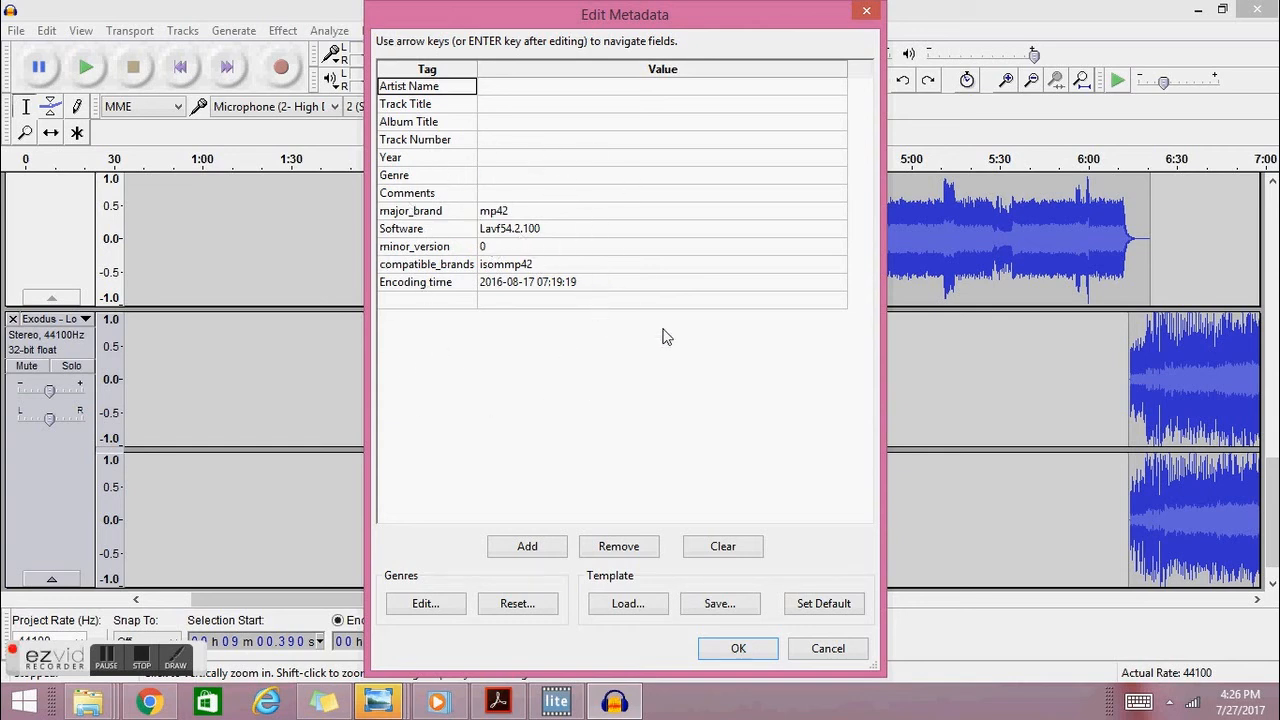
{"action": "left_click", "coordinate": [715, 558]}
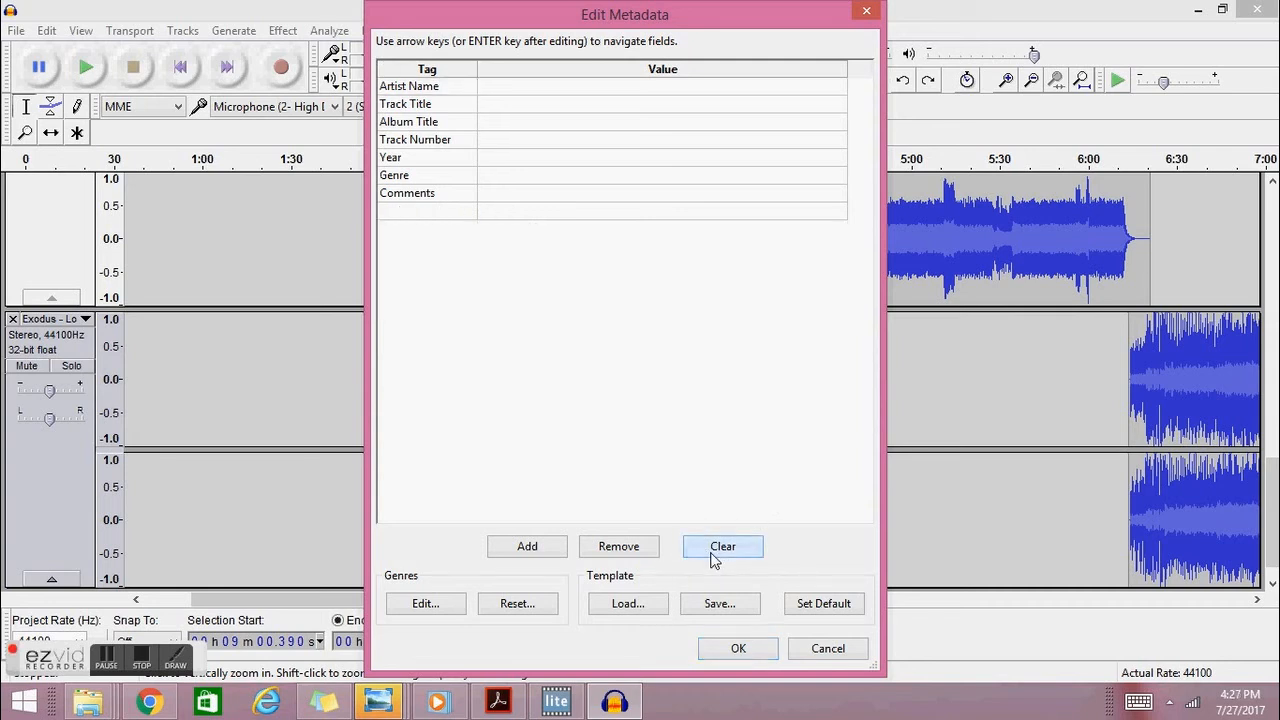
{"action": "left_click", "coordinate": [738, 650]}
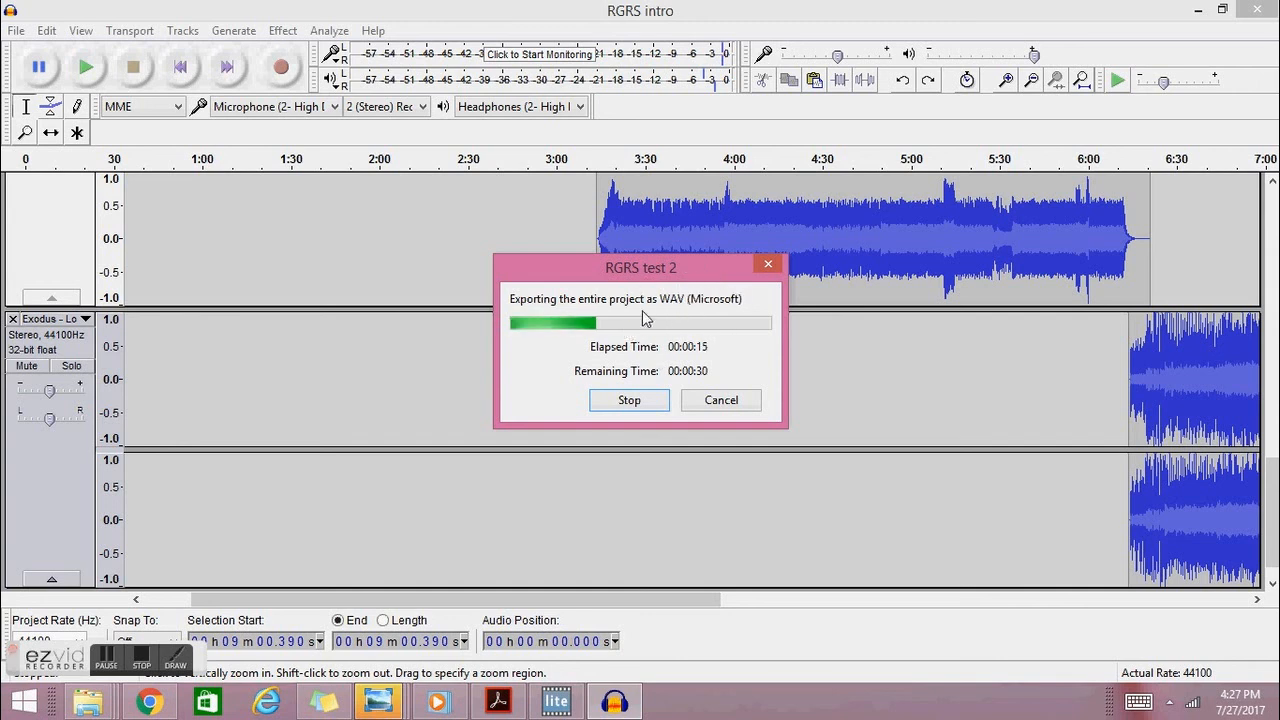
Step: Switch to ConverterLite and remove both completed MP3 files from the conversion list
{"action": "left_click", "coordinate": [557, 705]}
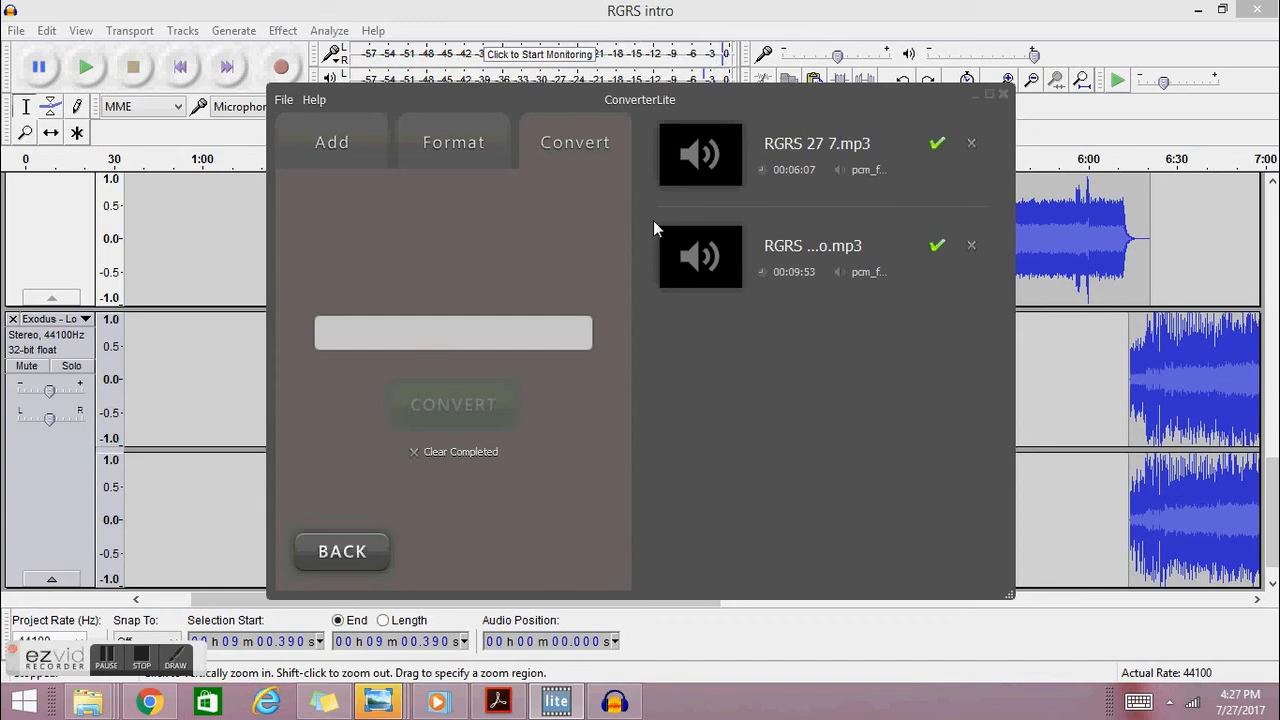
{"action": "left_click", "coordinate": [340, 145]}
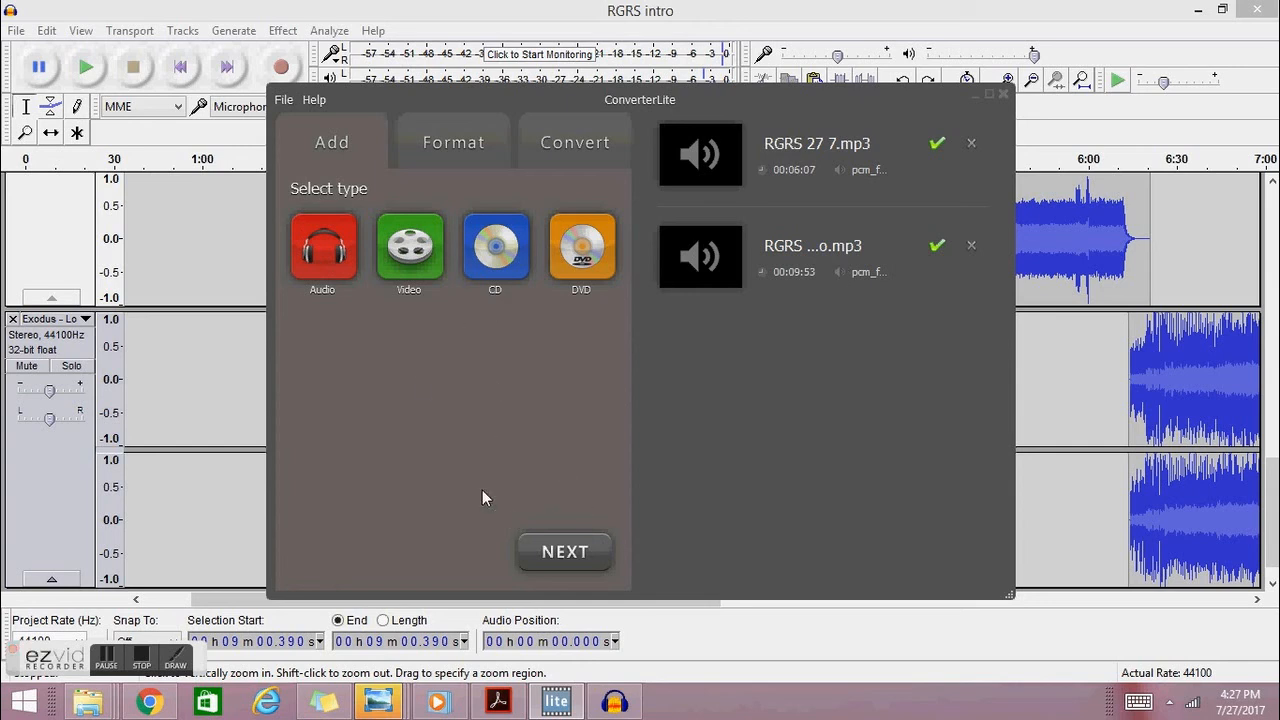
{"action": "left_click", "coordinate": [345, 268]}
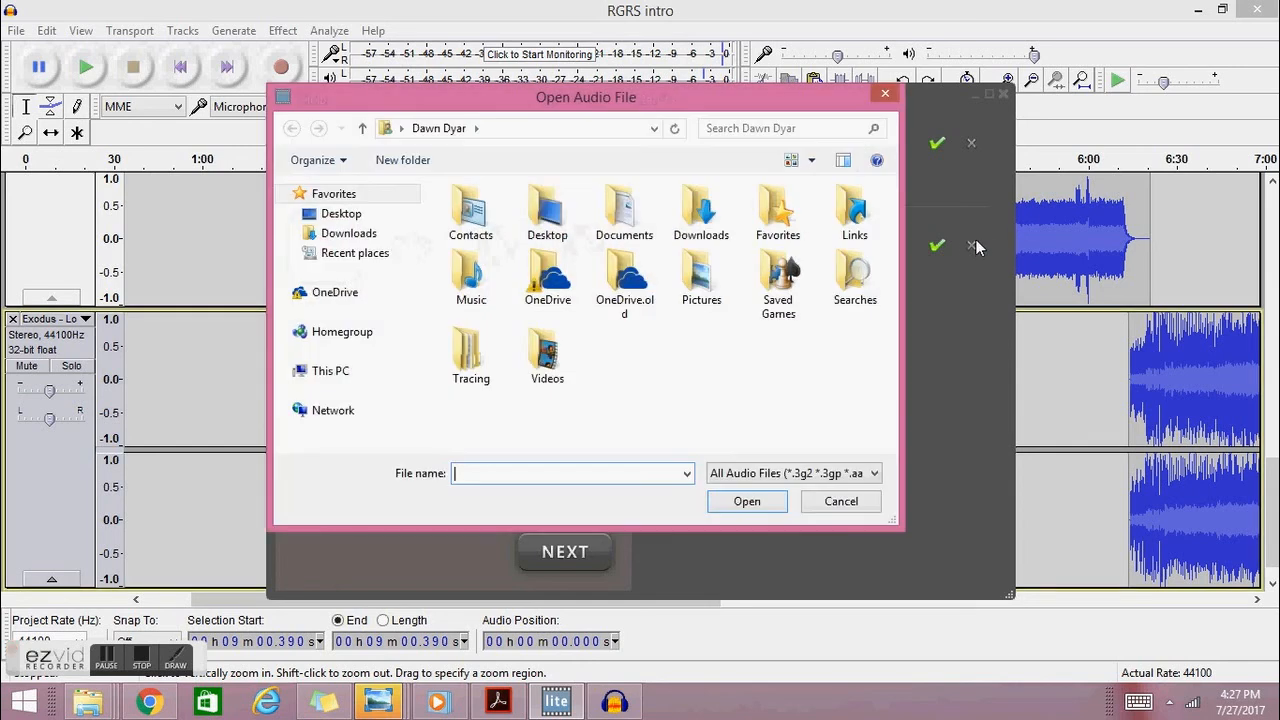
{"action": "left_click", "coordinate": [827, 505]}
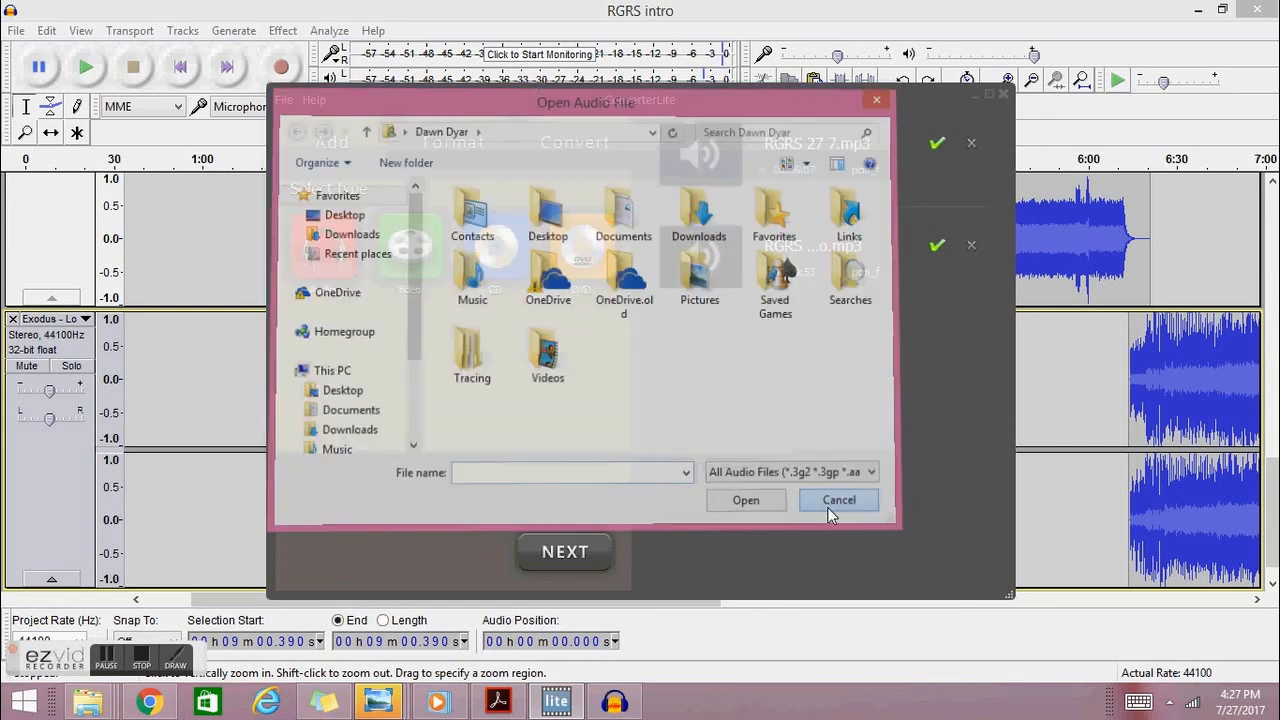
{"action": "left_click", "coordinate": [974, 248]}
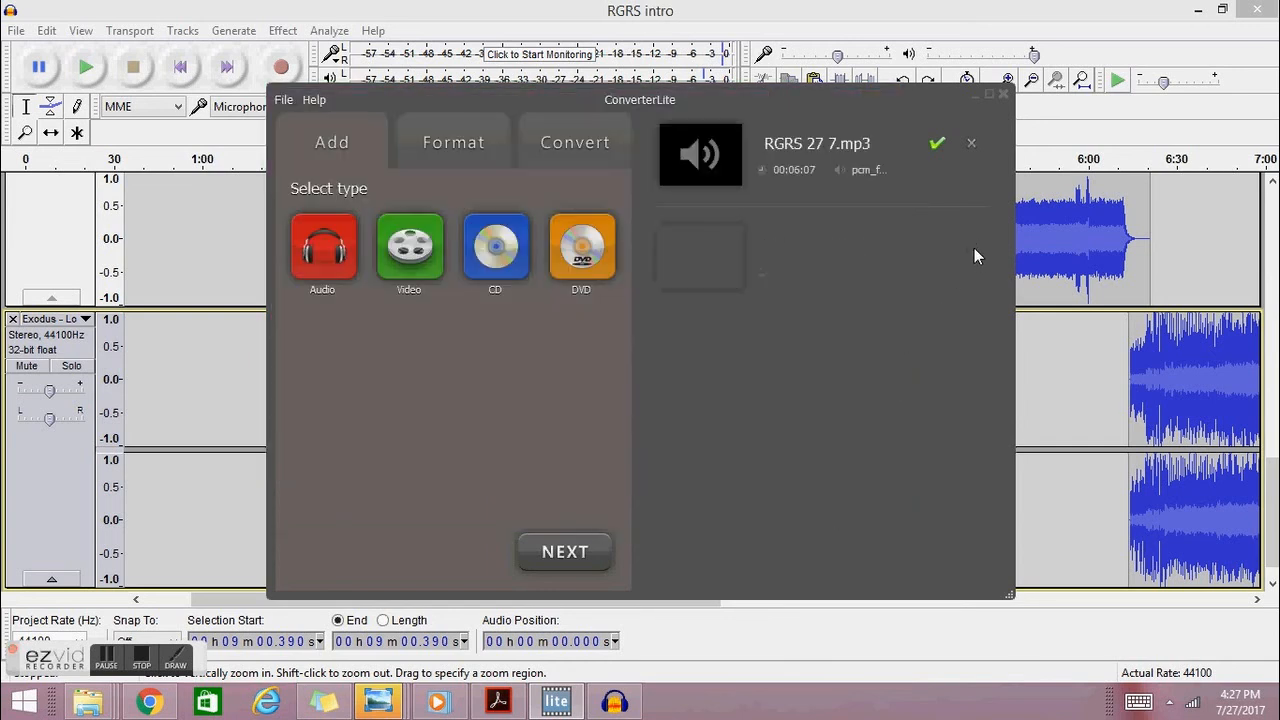
{"action": "left_click", "coordinate": [973, 145]}
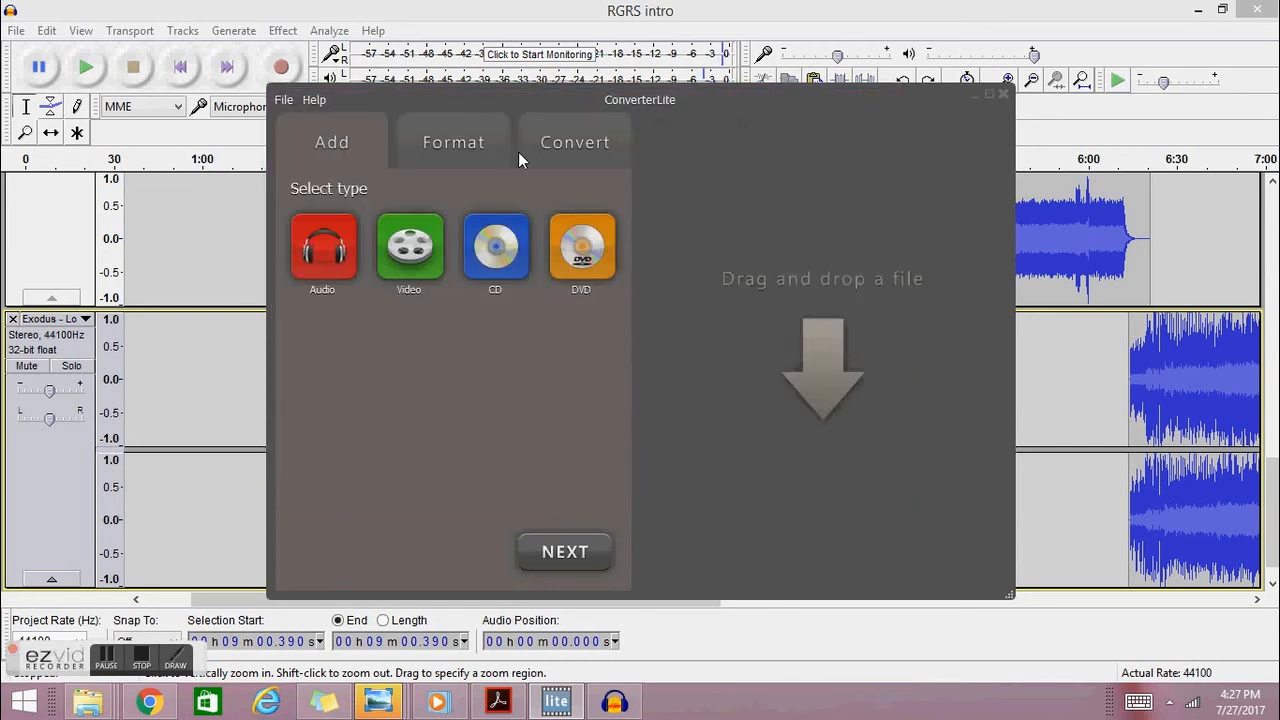
Step: Add "RGRS test.wav" from the Music folder as the audio file for conversion
{"action": "left_click", "coordinate": [312, 283]}
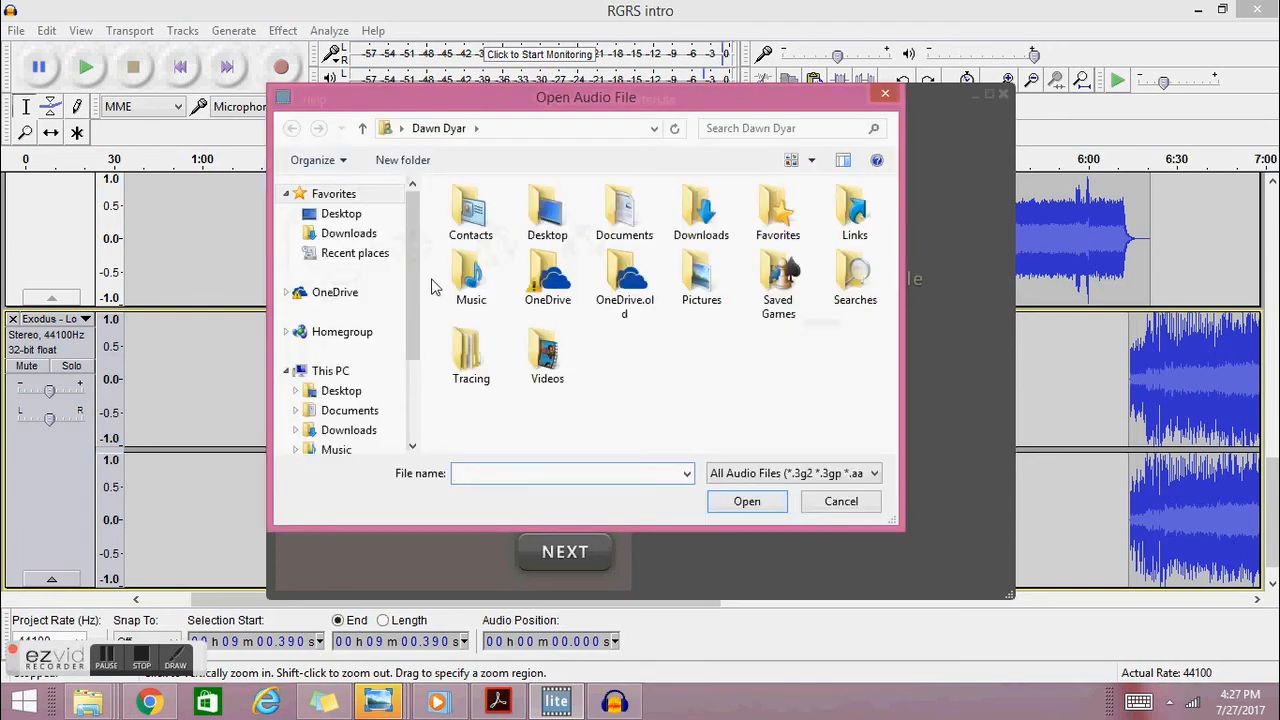
{"action": "double_click", "coordinate": [452, 275]}
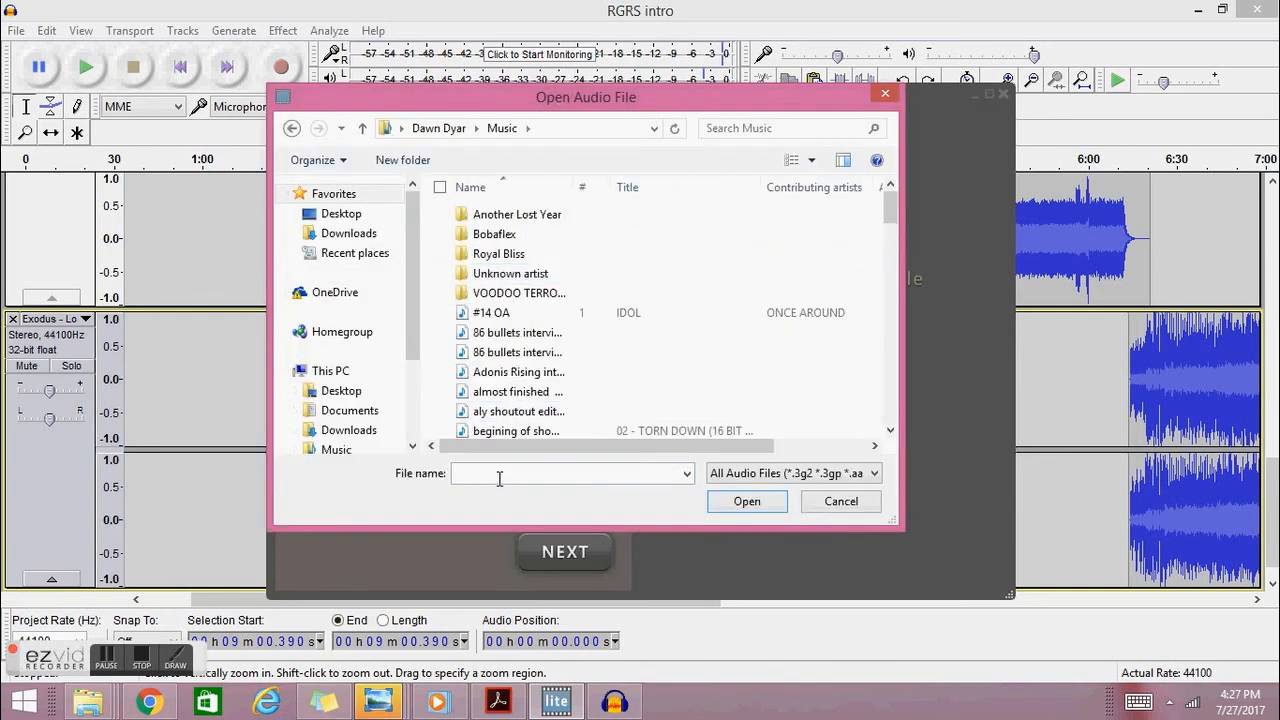
{"action": "type", "text": "rgrs"}
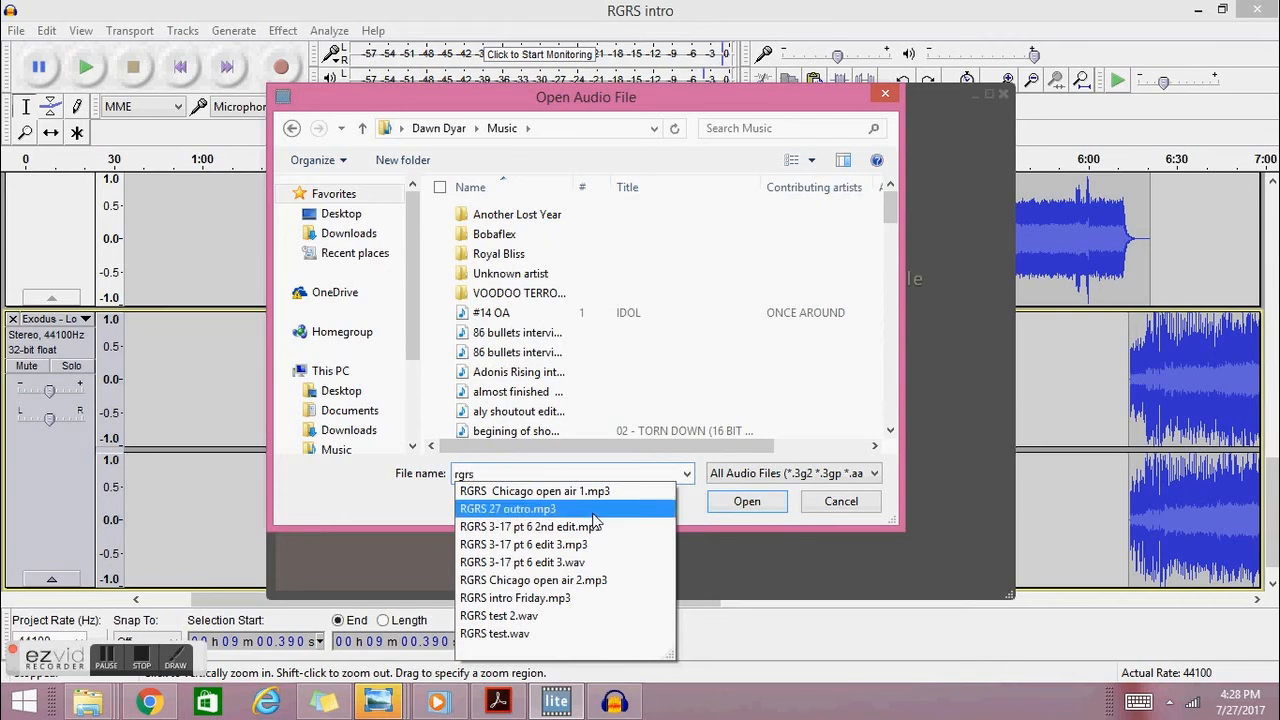
{"action": "left_click", "coordinate": [562, 634]}
{"action": "left_click", "coordinate": [745, 503]}
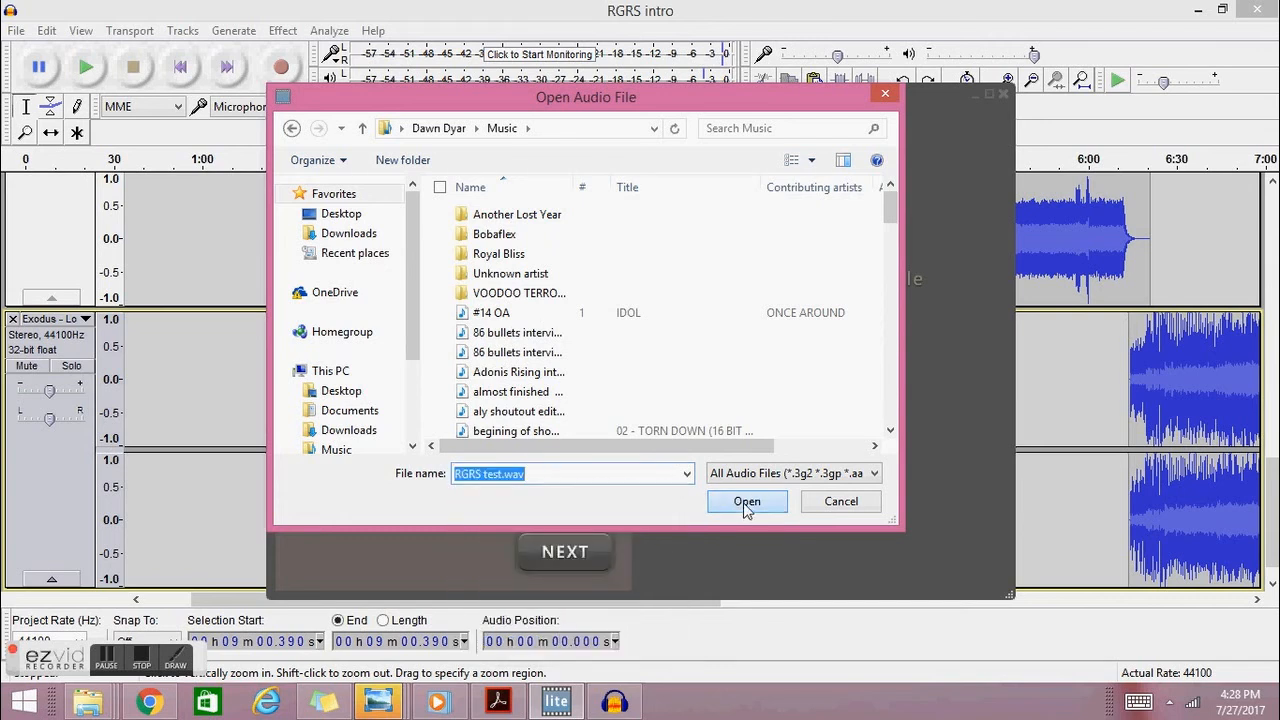
Step: Set the output to MP3 at excellent 320 kbps quality, and remove the RGRS test file from the conversion list
{"action": "left_click", "coordinate": [577, 553]}
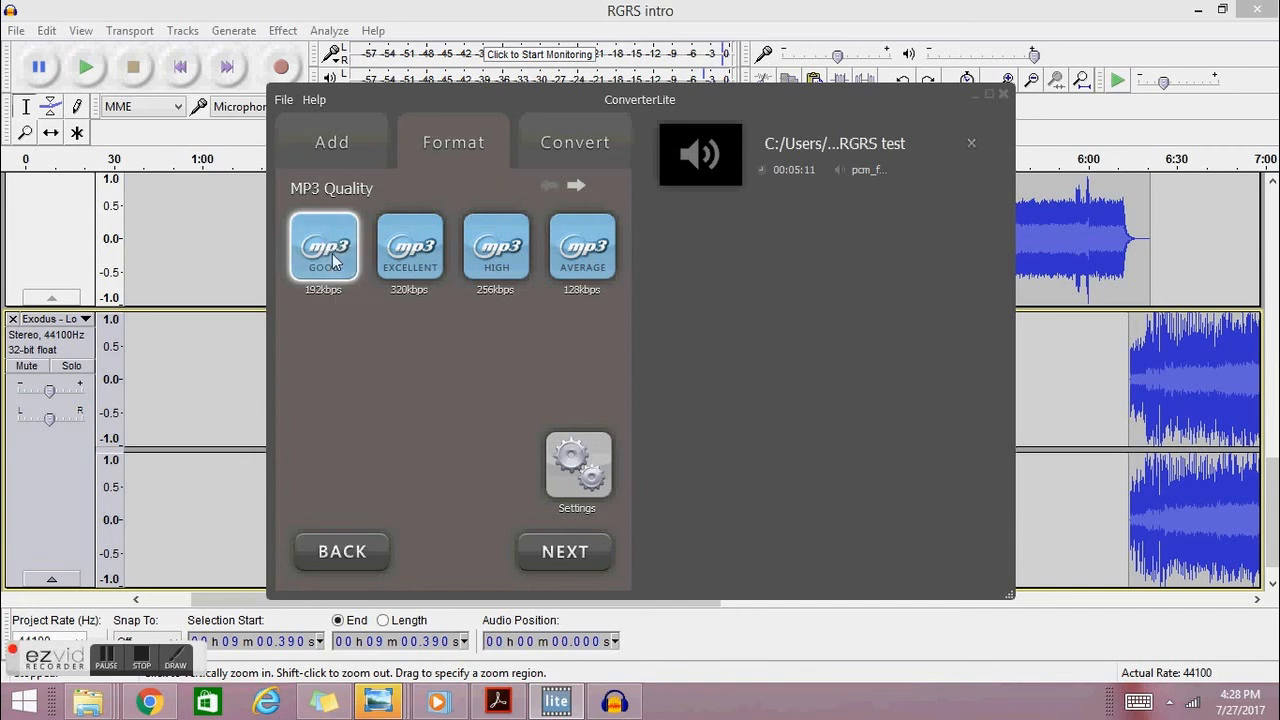
{"action": "left_click", "coordinate": [409, 268]}
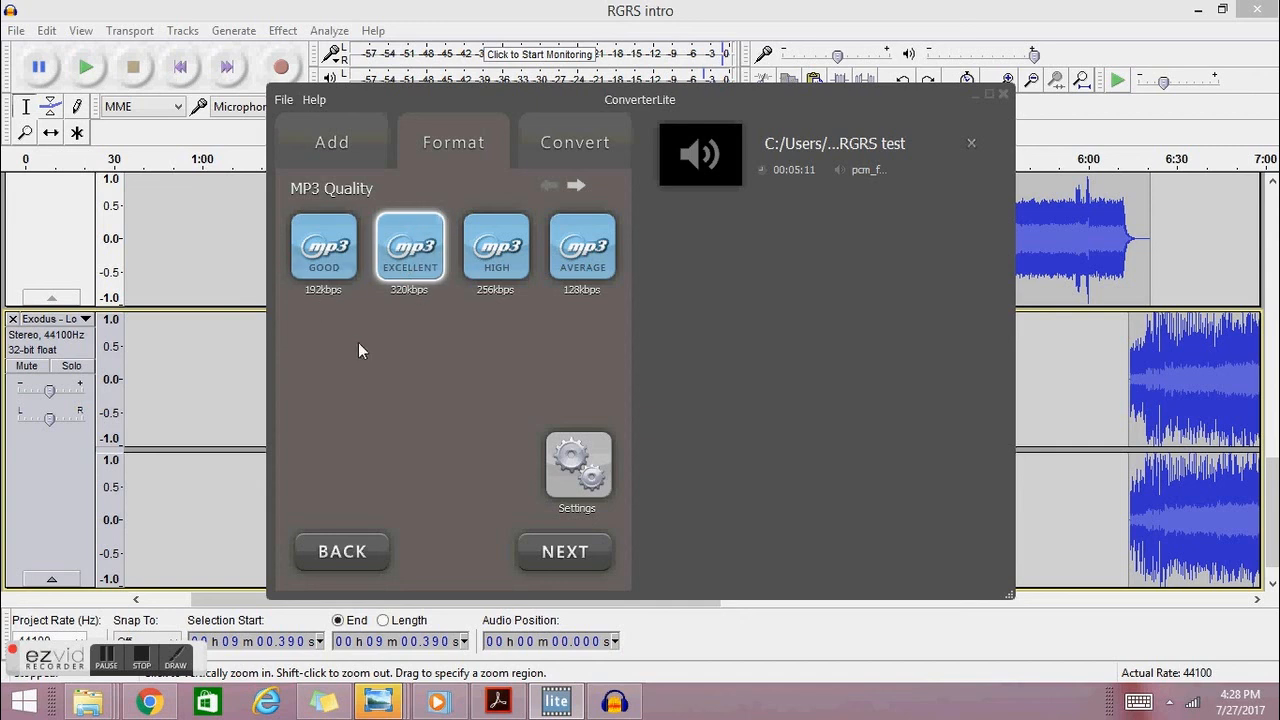
{"action": "left_click", "coordinate": [549, 555]}
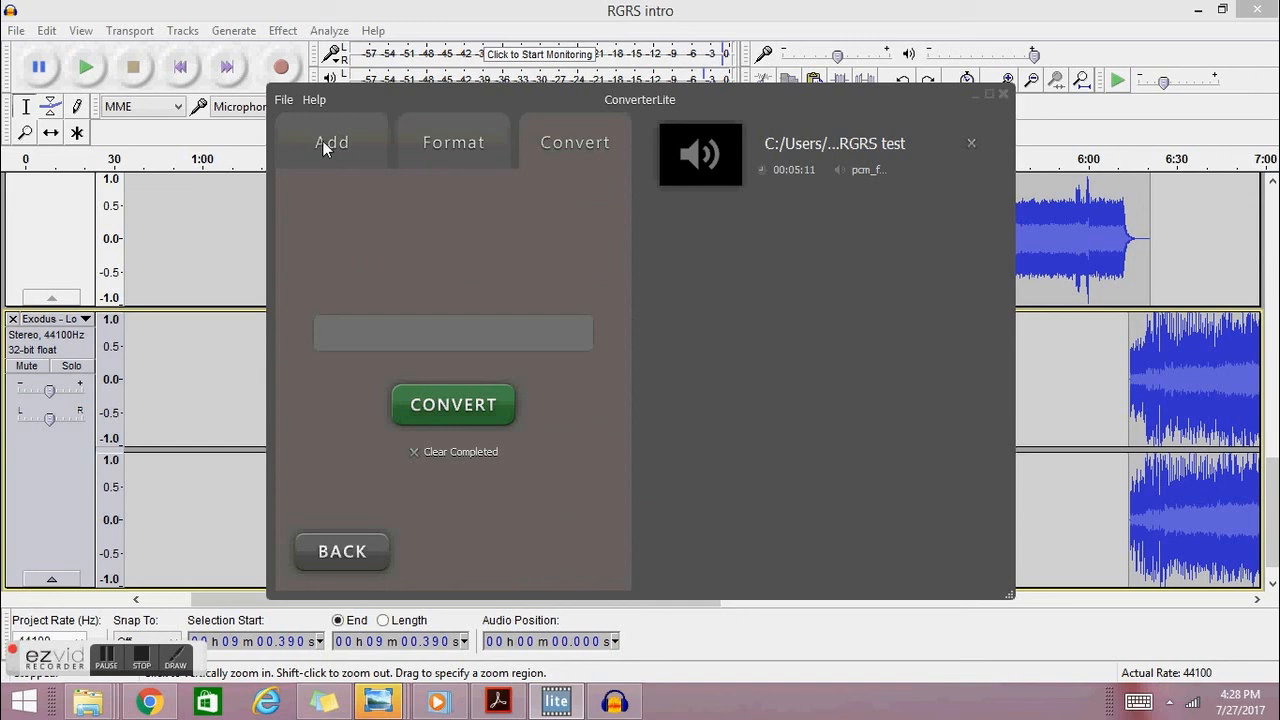
{"action": "left_click", "coordinate": [972, 144]}
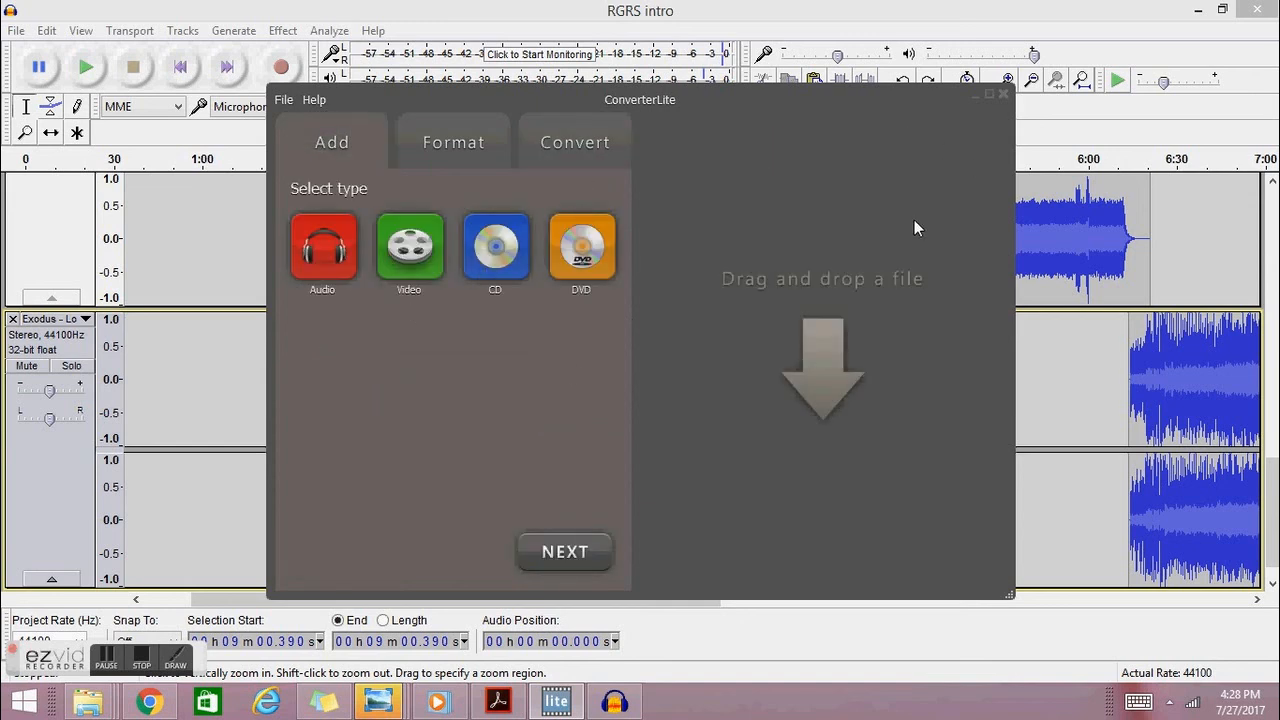
Step: Return to the Audacity project and close the voice track and the Exodus tracks, leaving only Static-X
{"action": "left_click", "coordinate": [1079, 531]}
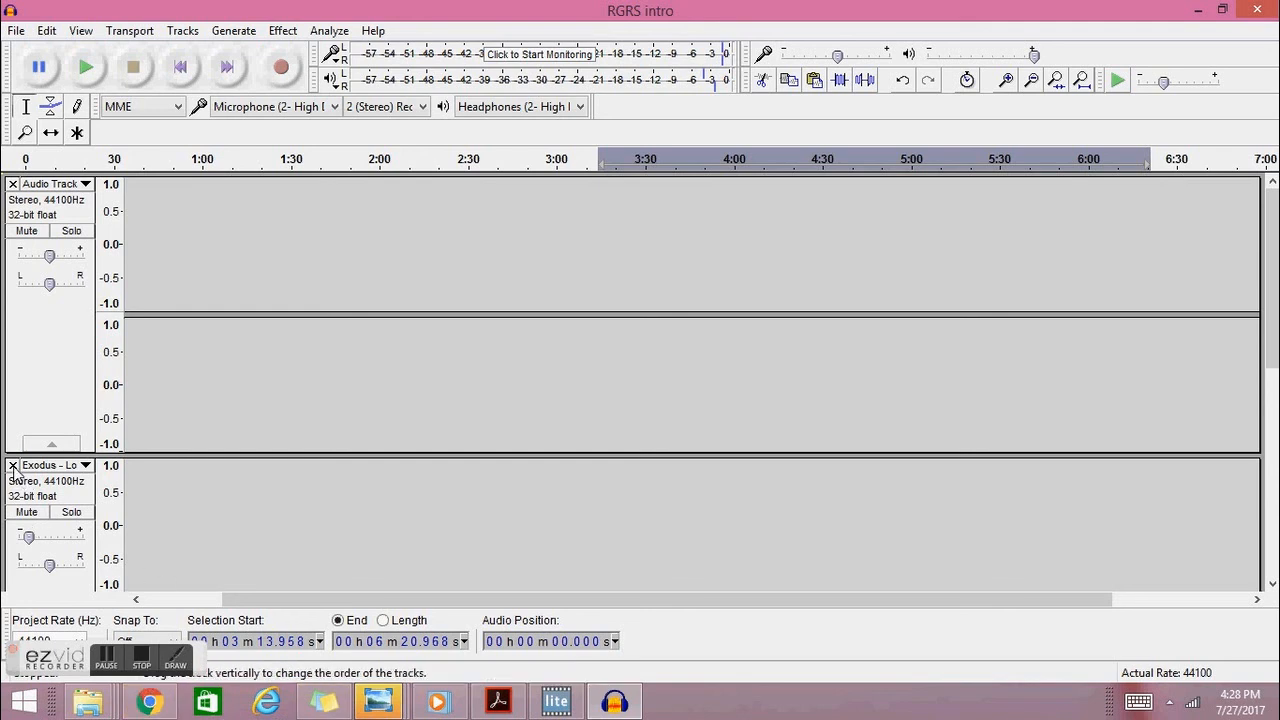
{"action": "left_click", "coordinate": [12, 185]}
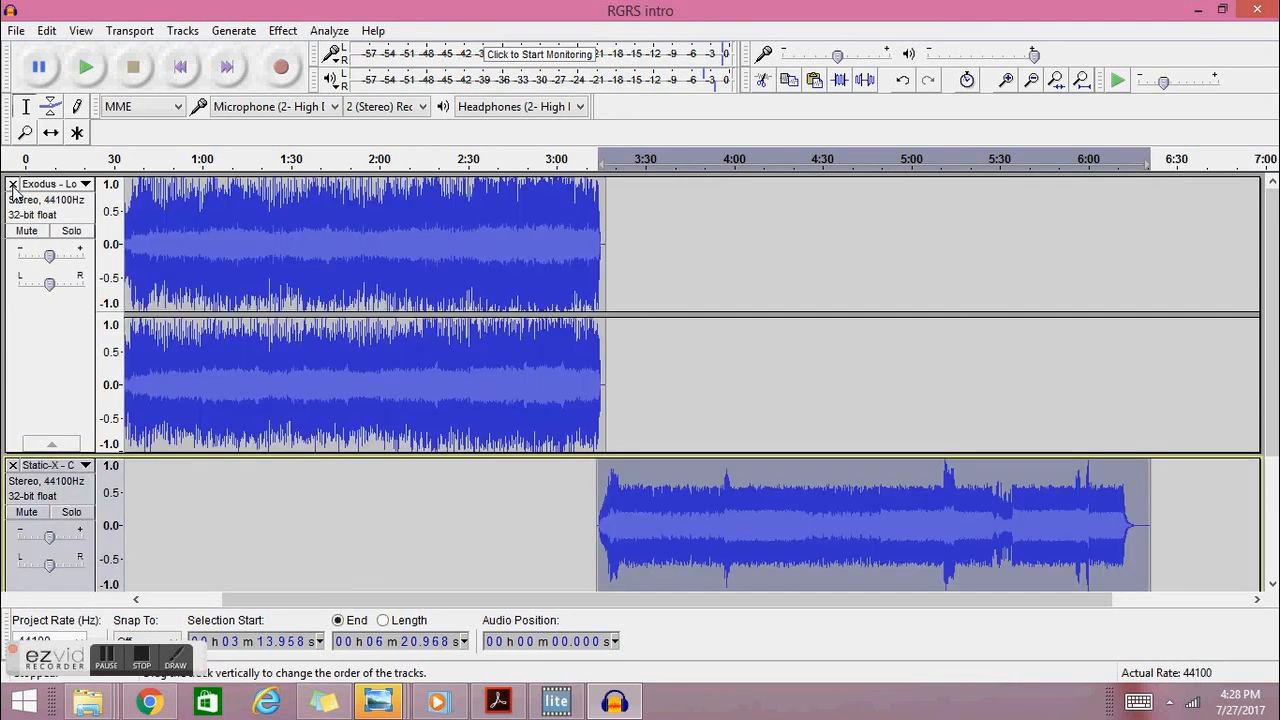
{"action": "left_click", "coordinate": [12, 185]}
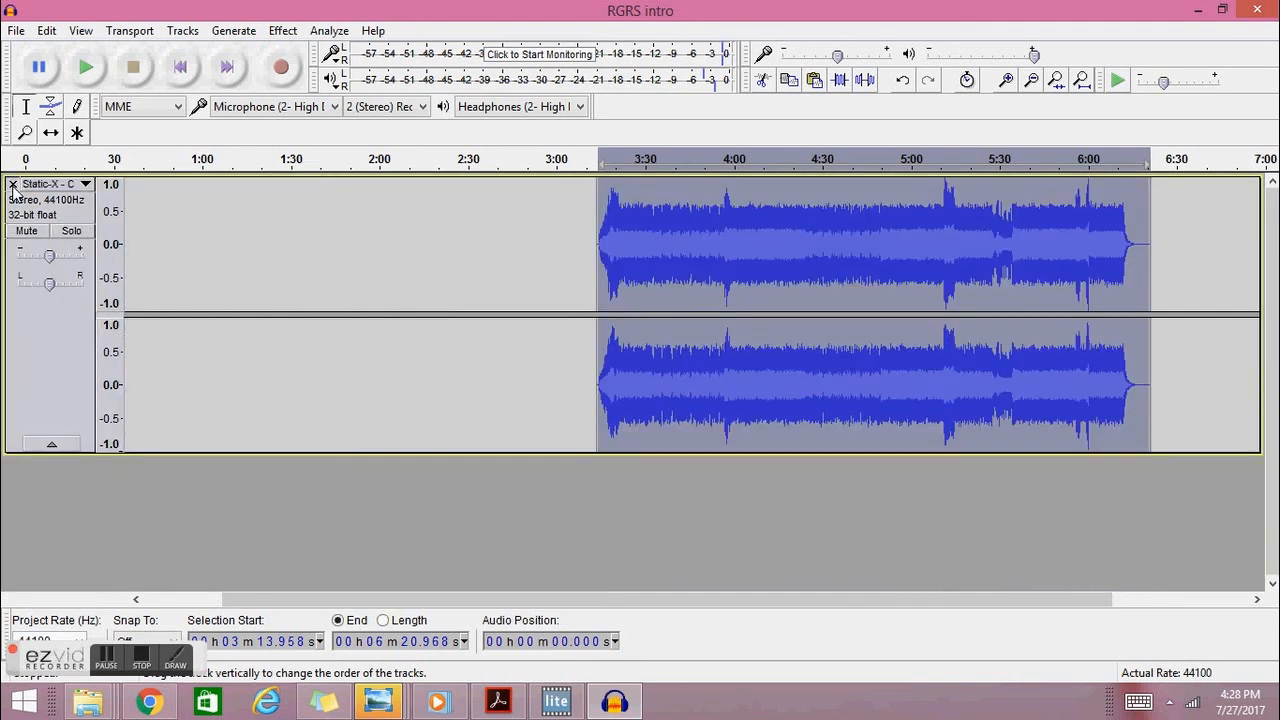
Step: Close the remaining Static-X track and import "RGRS intro.mp3" from the Downloads folder
{"action": "left_click", "coordinate": [12, 185]}
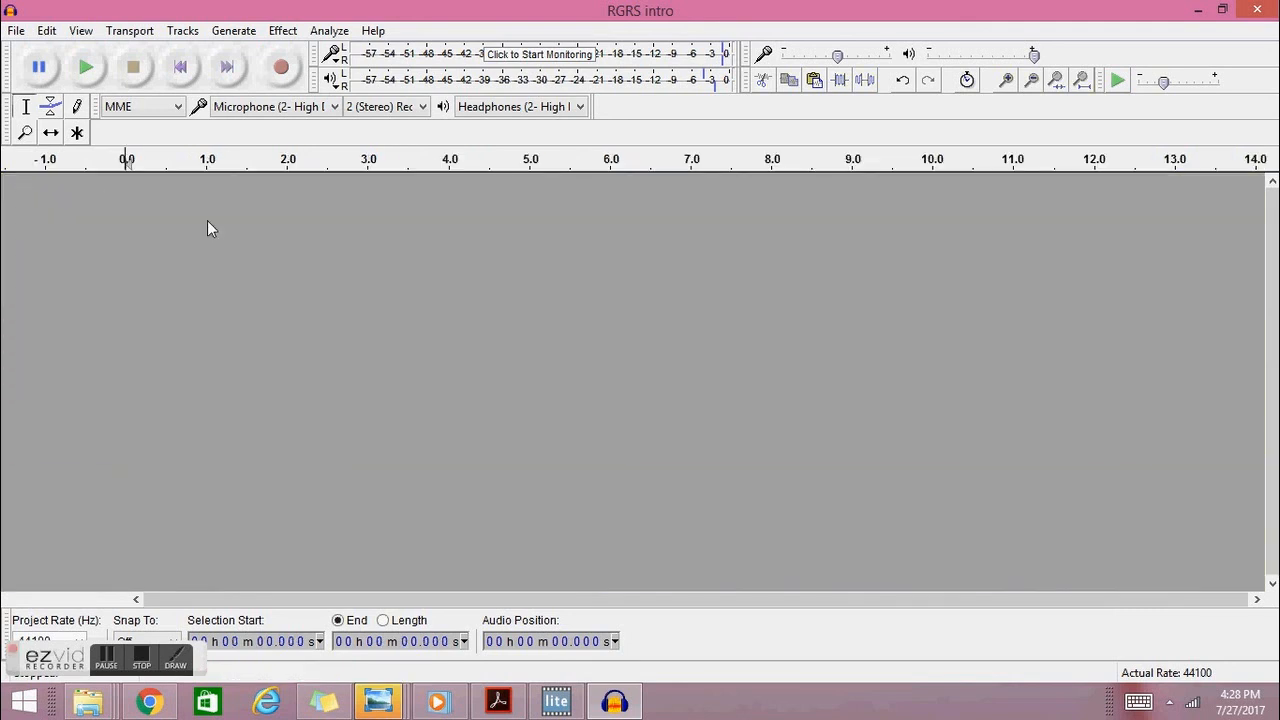
{"action": "left_click", "coordinate": [16, 31]}
{"action": "mouse_move", "coordinate": [316, 260]}
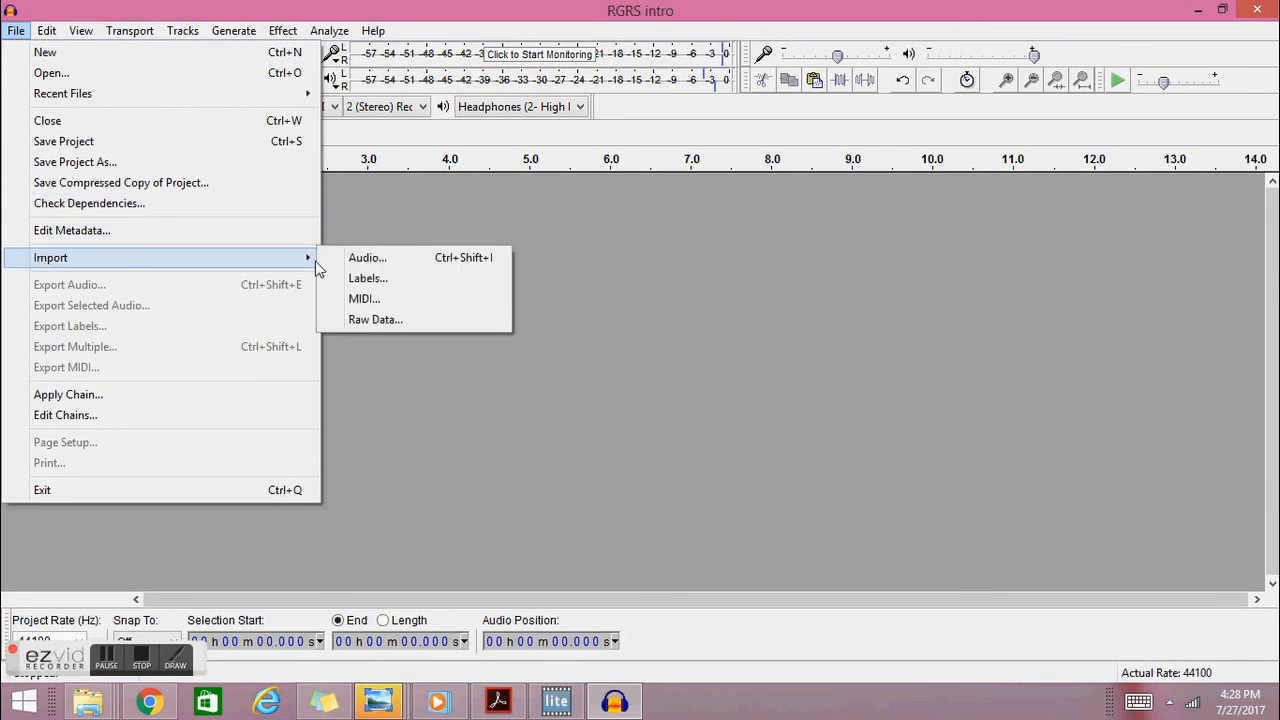
{"action": "left_click", "coordinate": [388, 262]}
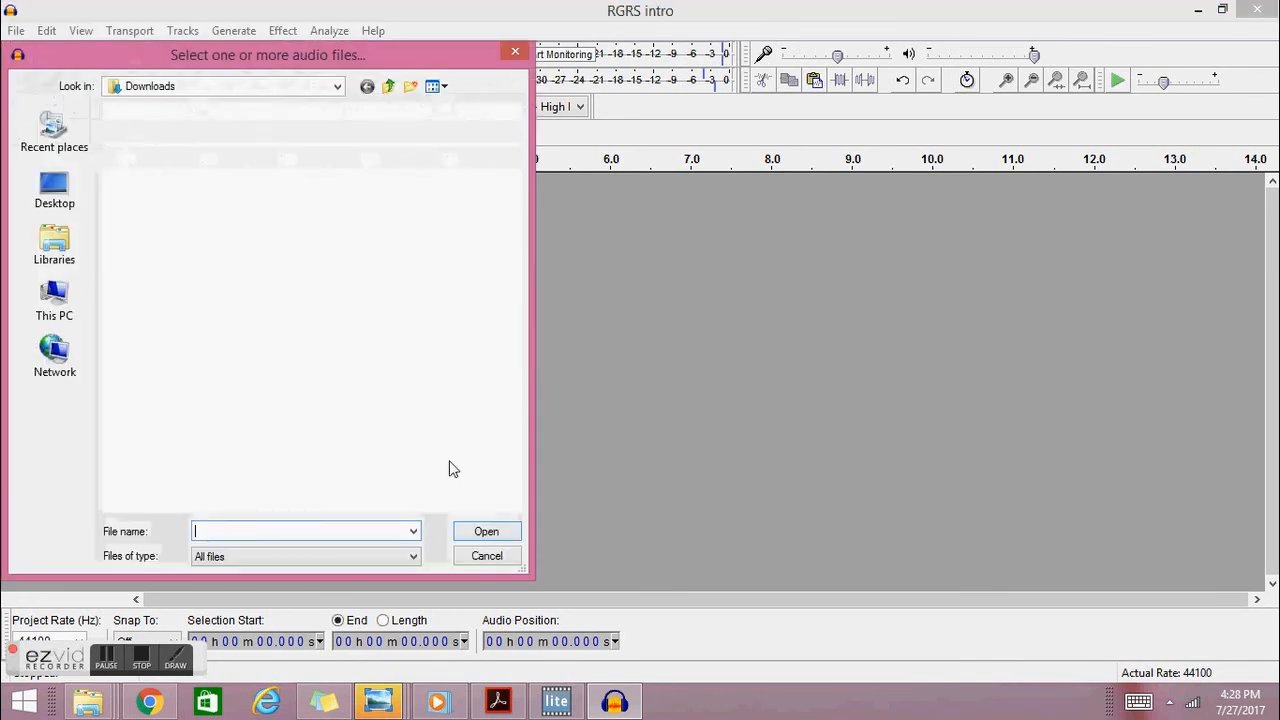
{"action": "type", "text": "r"}
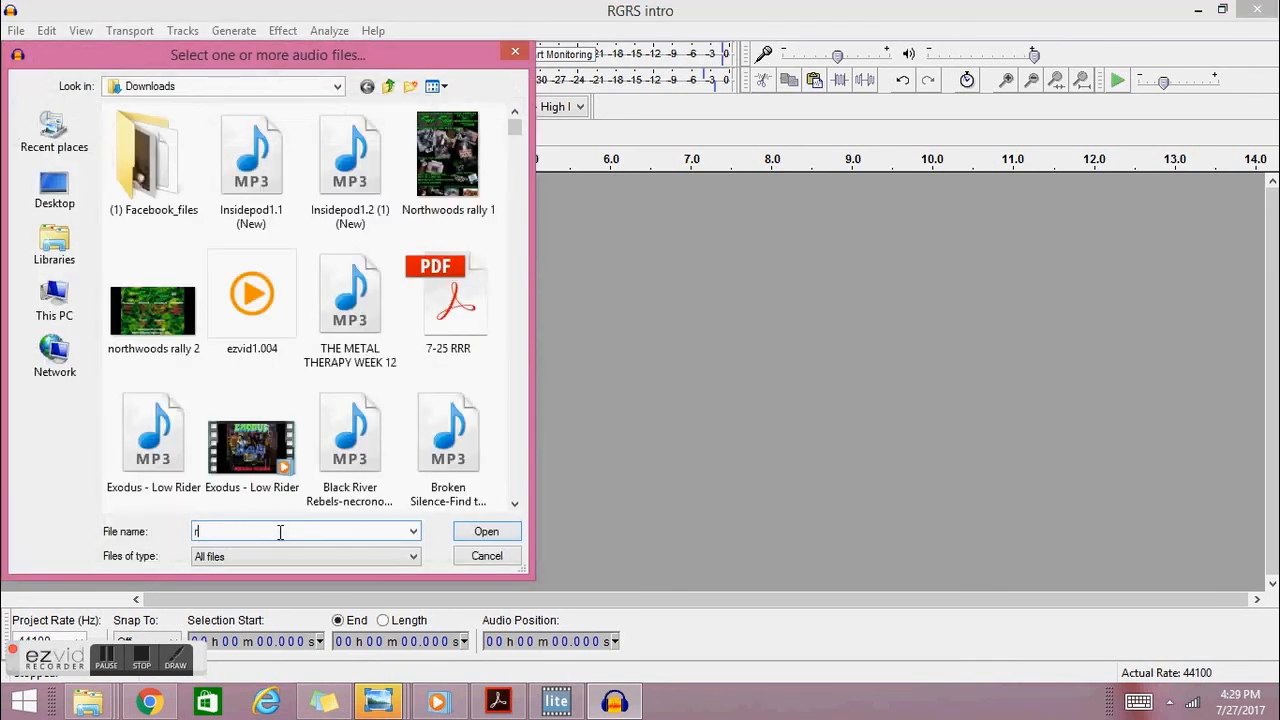
{"action": "type", "text": "grs"}
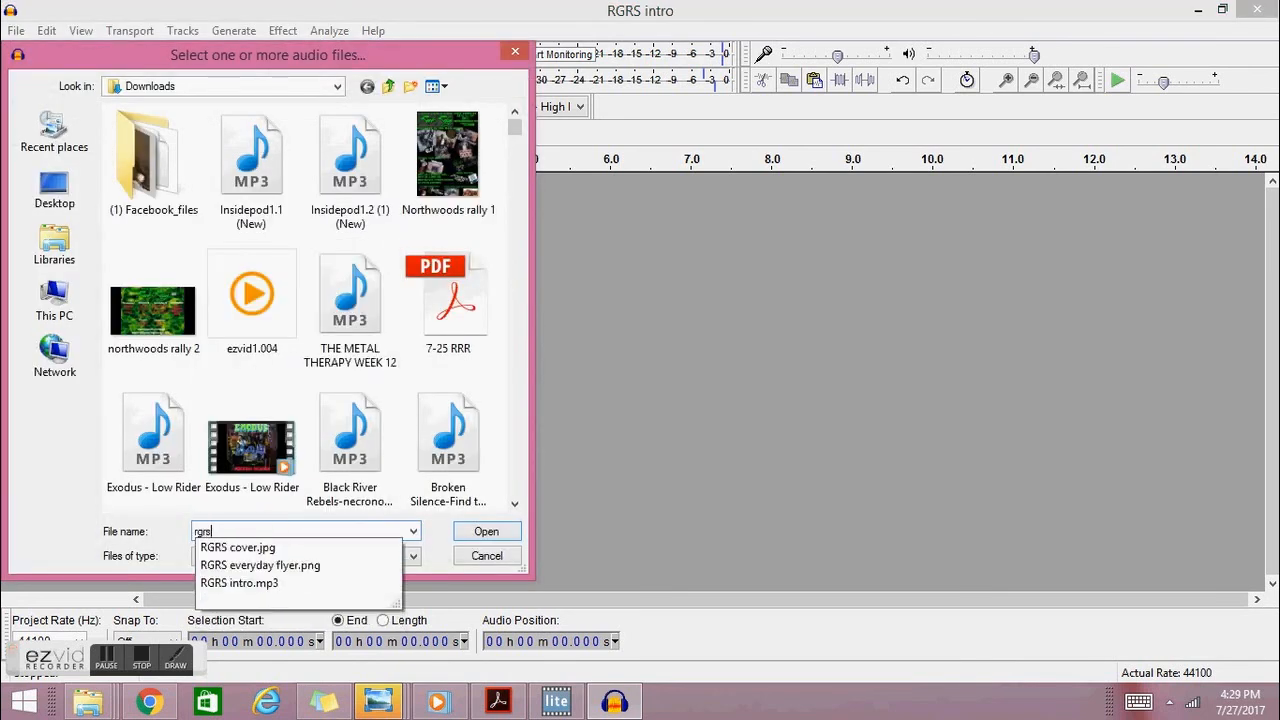
{"action": "left_click", "coordinate": [290, 583]}
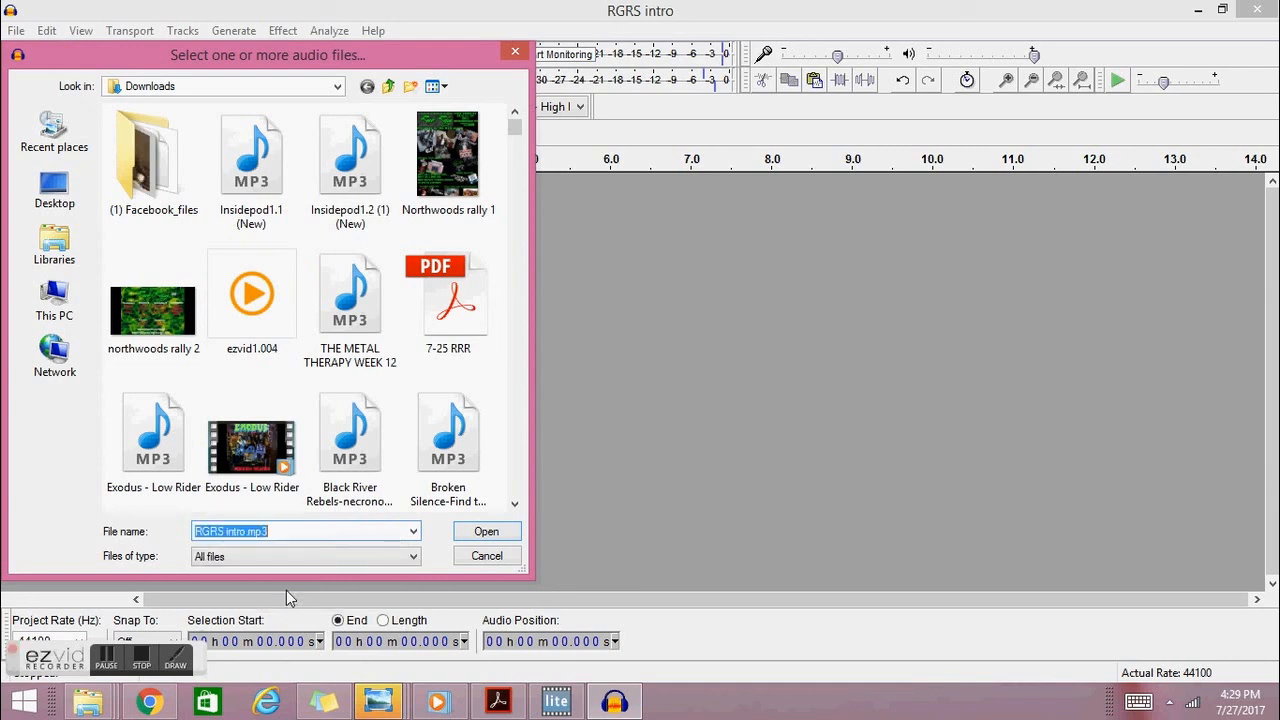
{"action": "left_click", "coordinate": [483, 533]}
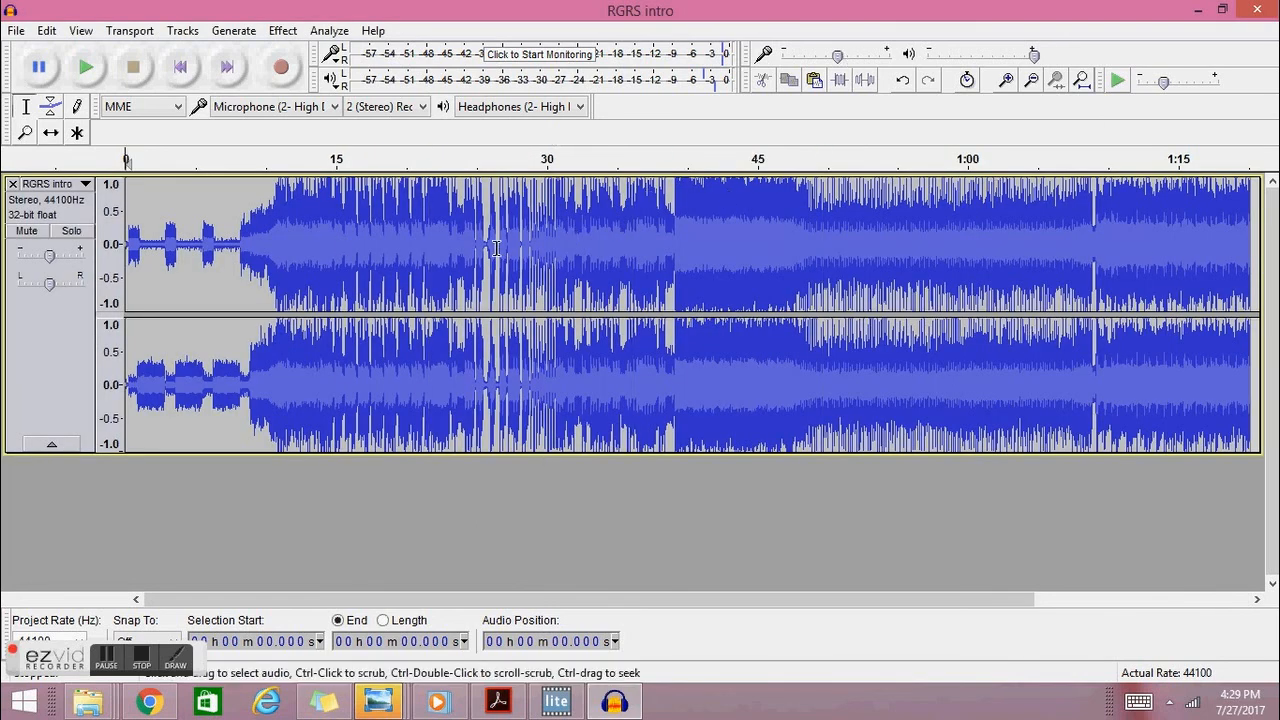
Step: Cut the RGRS intro audio from about 15.7 seconds through to the end of the track
{"action": "left_click_drag", "start_coordinate": [1254, 404], "coordinate": [344, 427]}
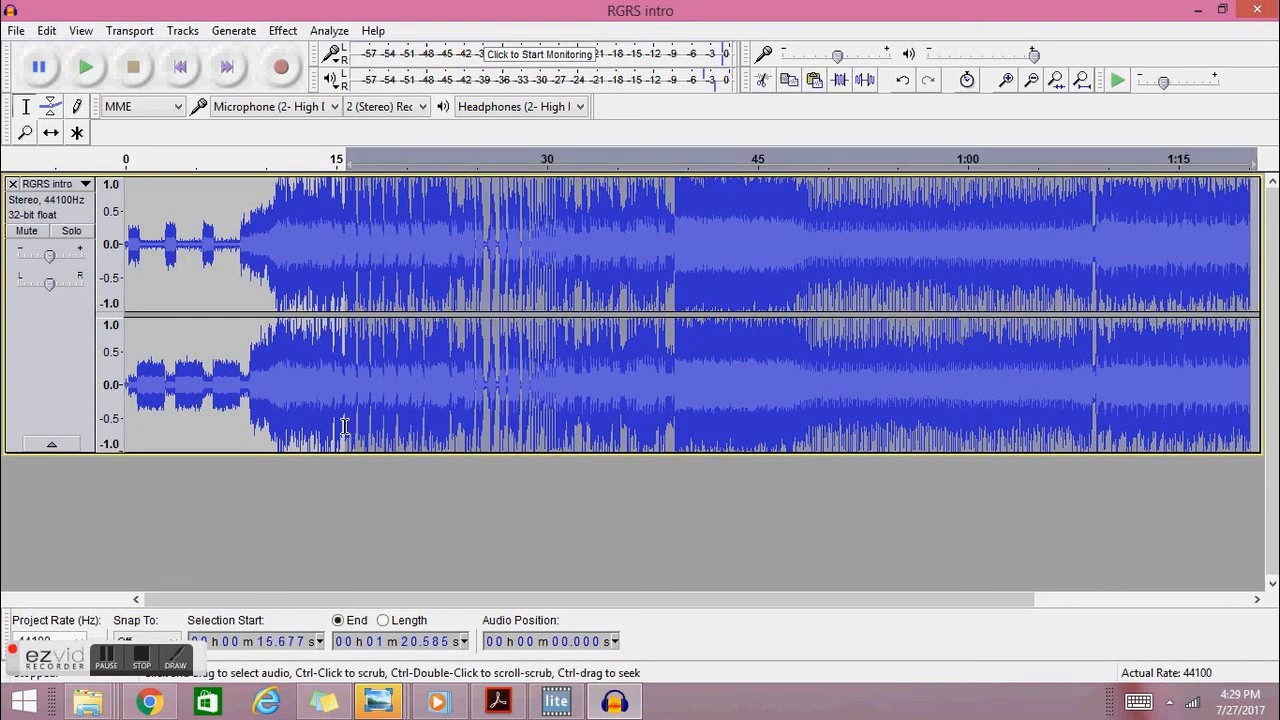
{"action": "left_click", "coordinate": [48, 31]}
{"action": "left_click", "coordinate": [50, 102]}
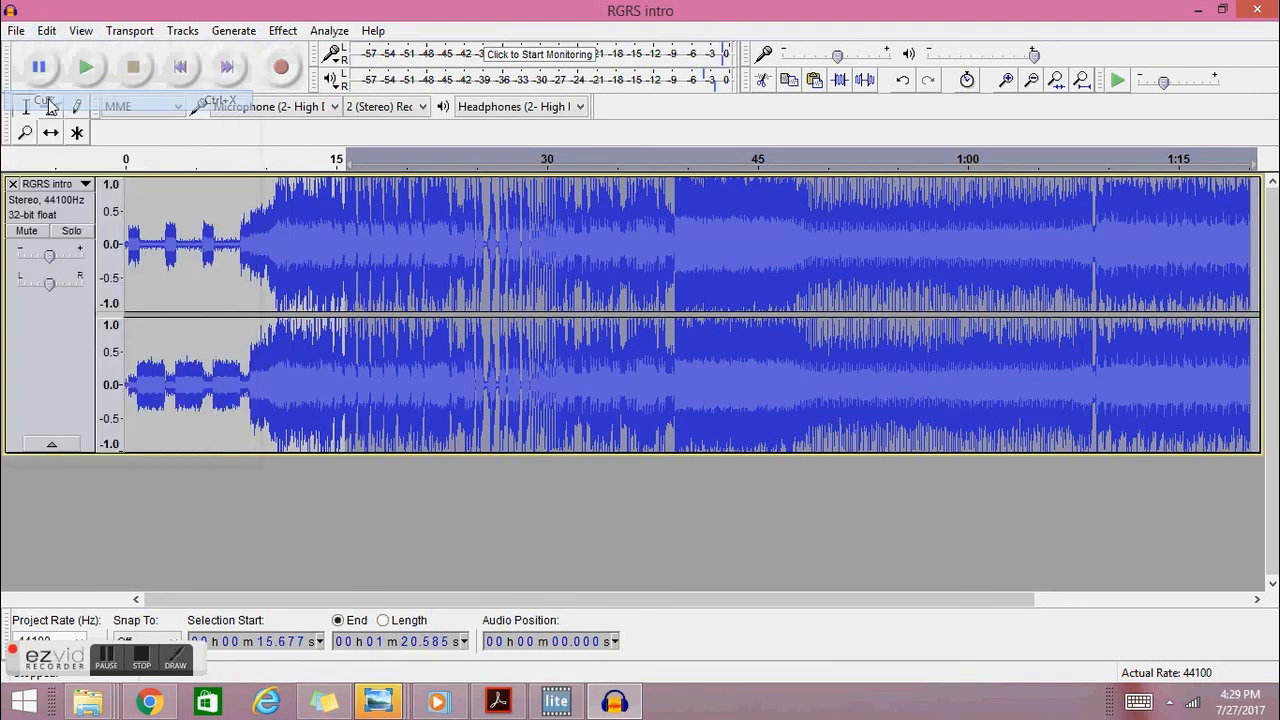
Step: Apply a Fade Out to the end of the RGRS intro, from about 11.4 to 16.1 seconds
{"action": "left_click_drag", "start_coordinate": [350, 418], "coordinate": [285, 418]}
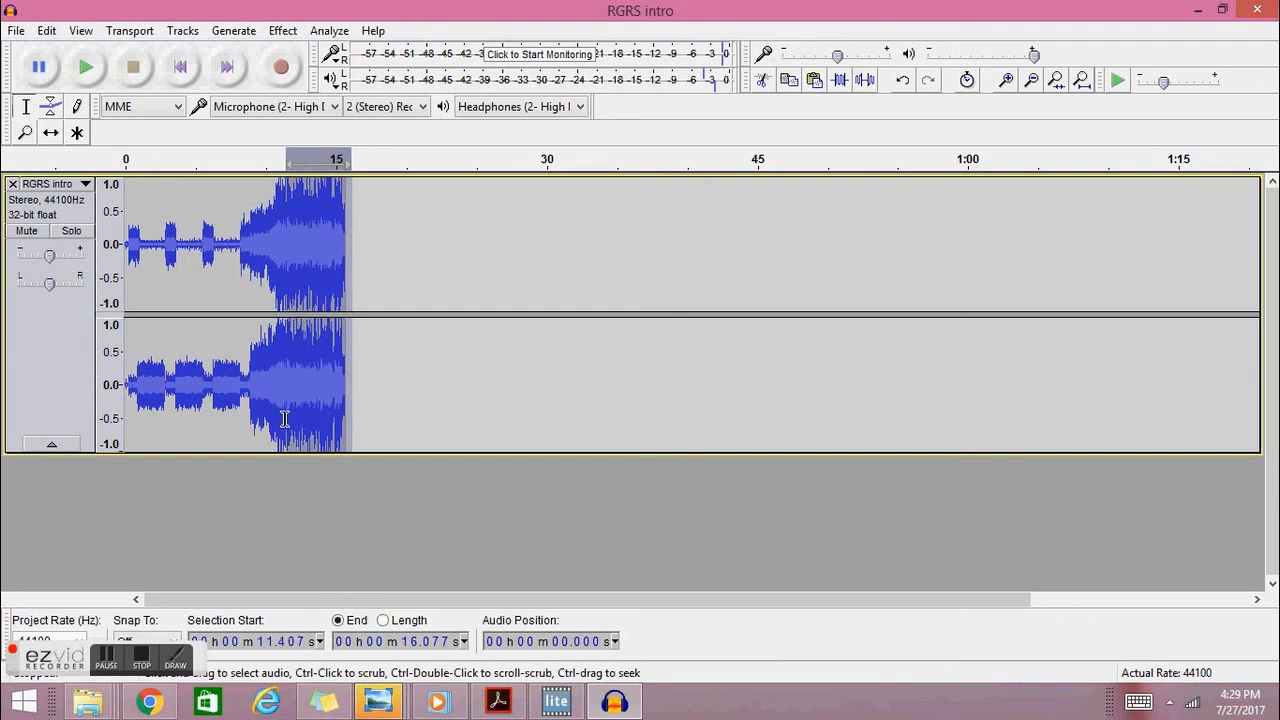
{"action": "left_click", "coordinate": [283, 31]}
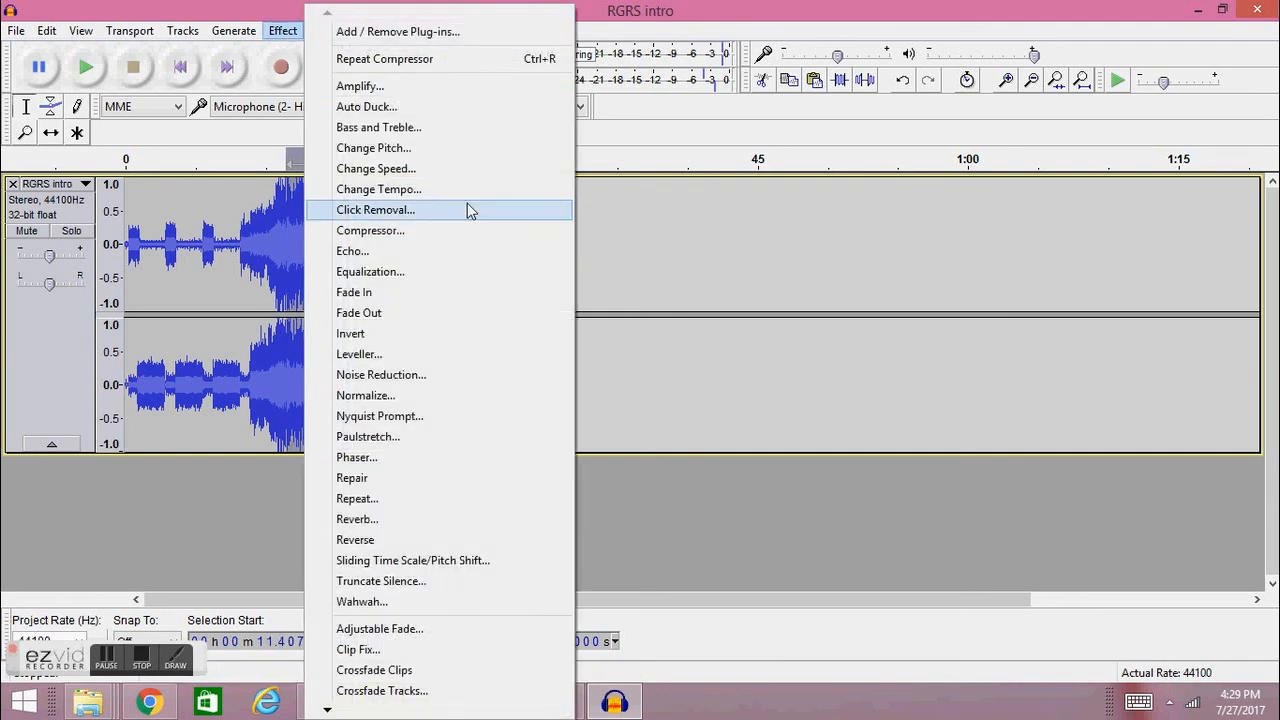
{"action": "left_click", "coordinate": [383, 316]}
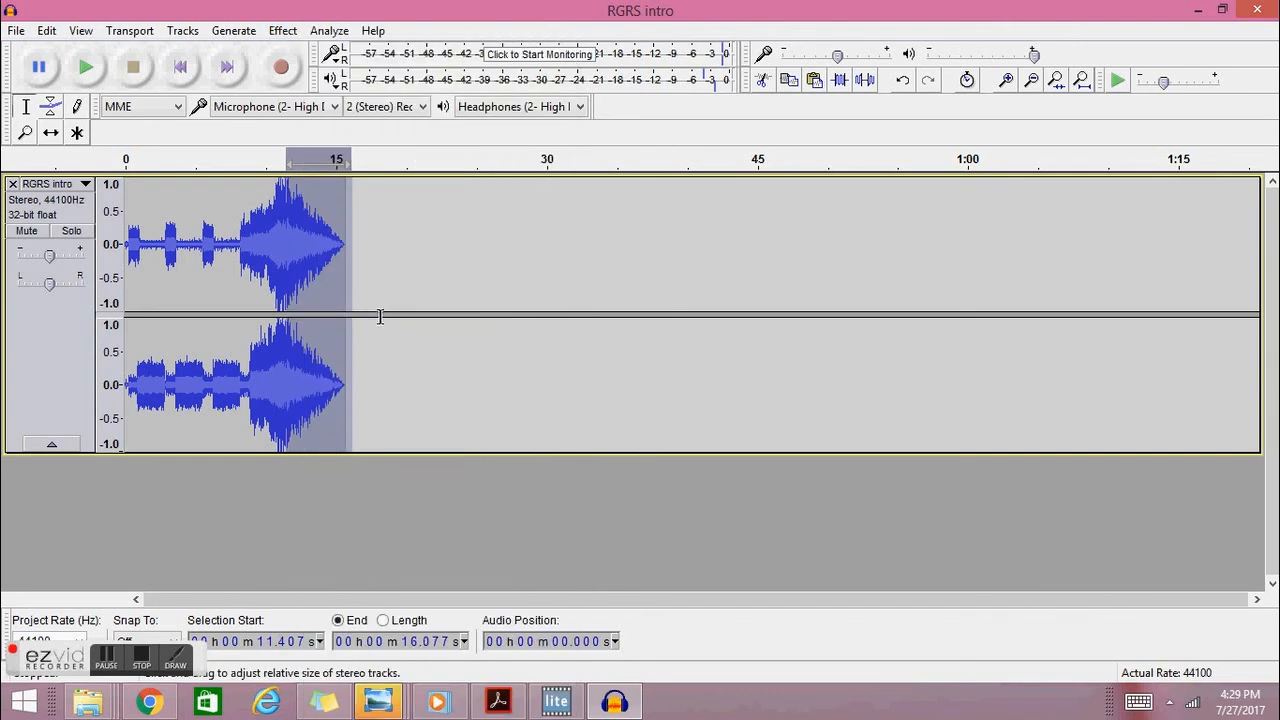
{"action": "left_click", "coordinate": [342, 396]}
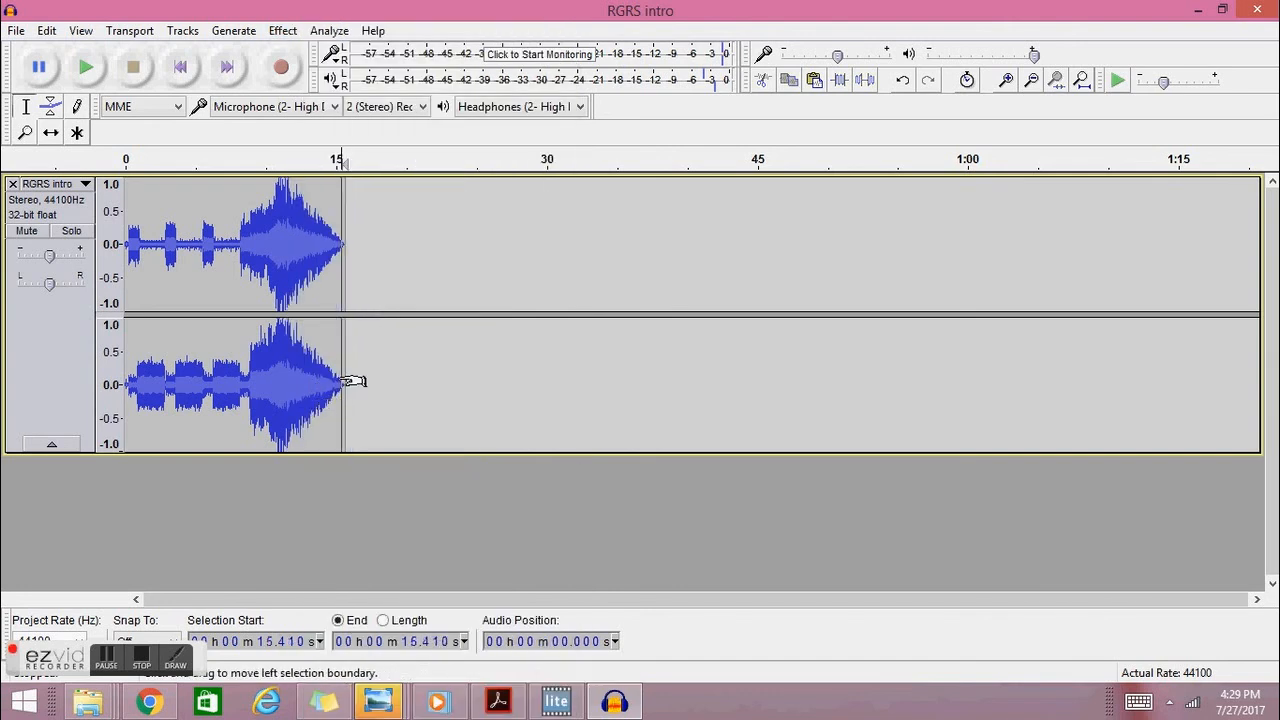
{"action": "left_click", "coordinate": [334, 376]}
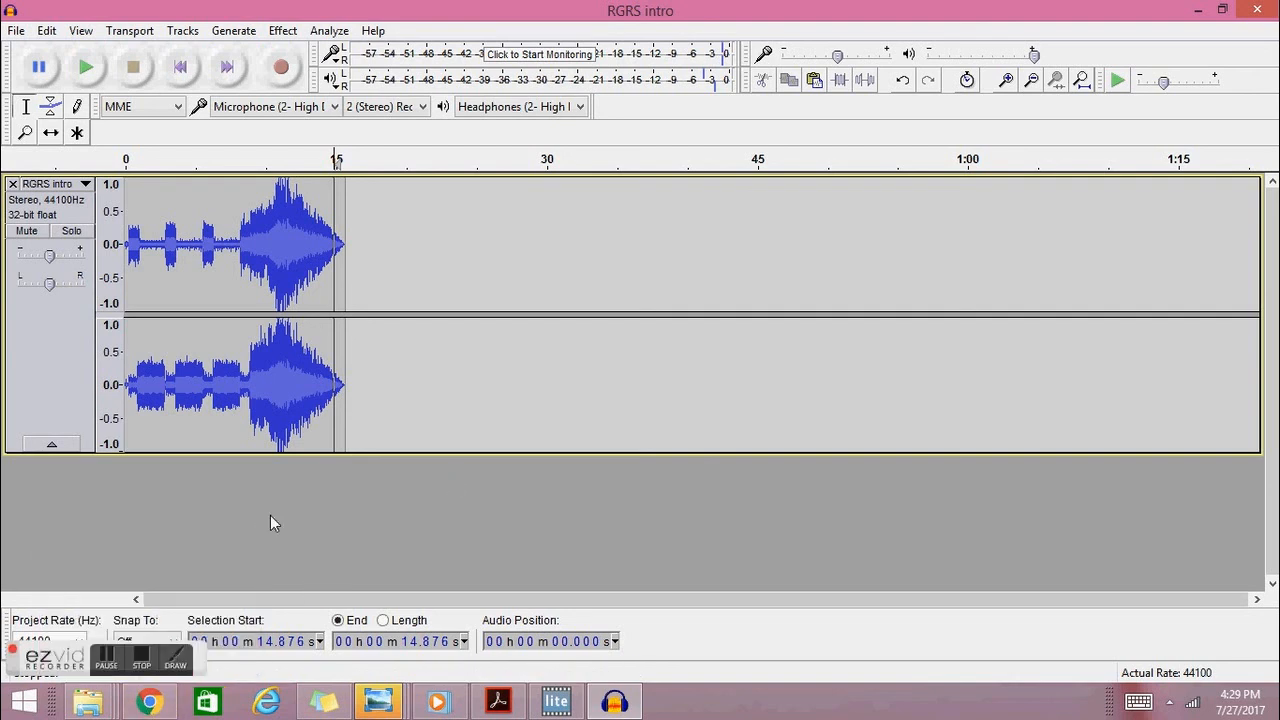
{"action": "left_click", "coordinate": [147, 665]}
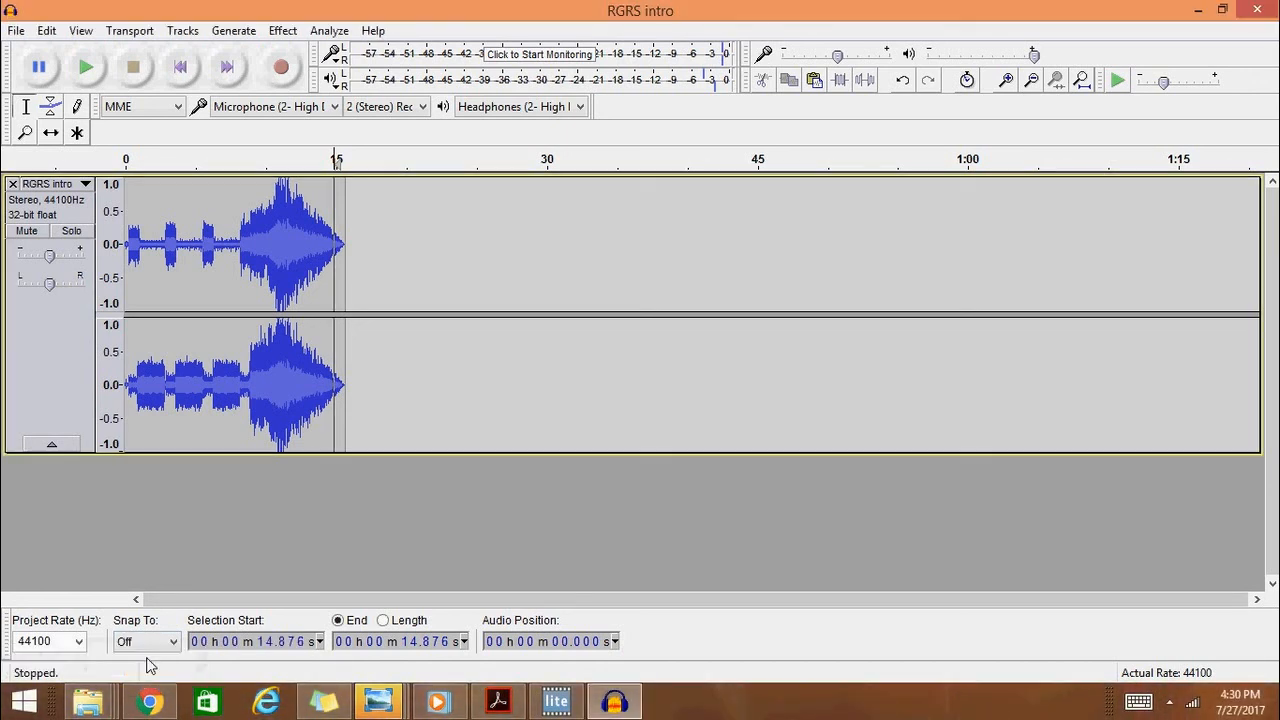